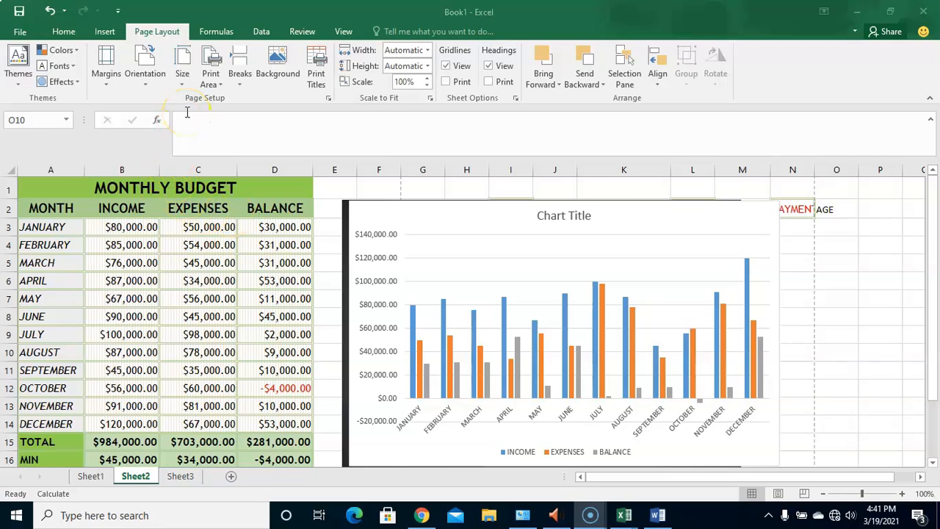
- Apply the Normal margins preset to the monthly budget sheet
left_click(149, 35)
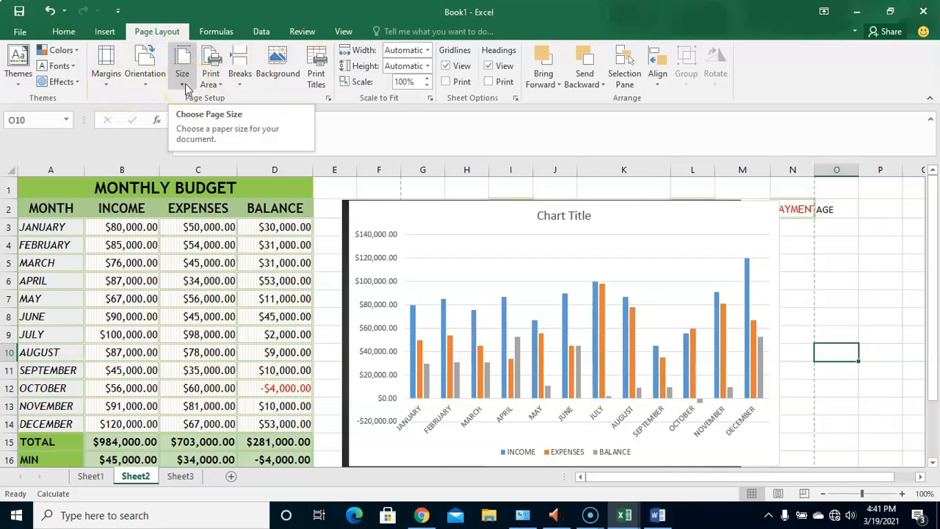
left_click(105, 79)
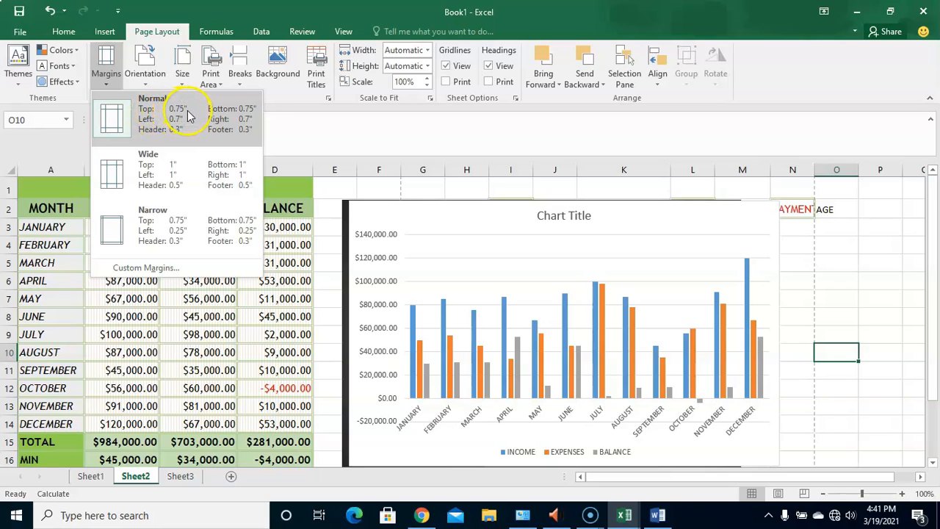
left_click(244, 113)
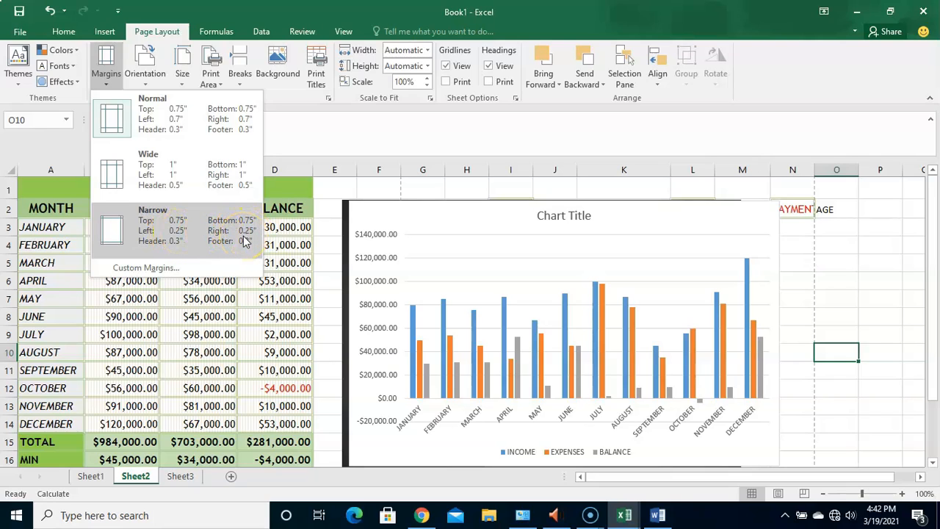
left_click(198, 125)
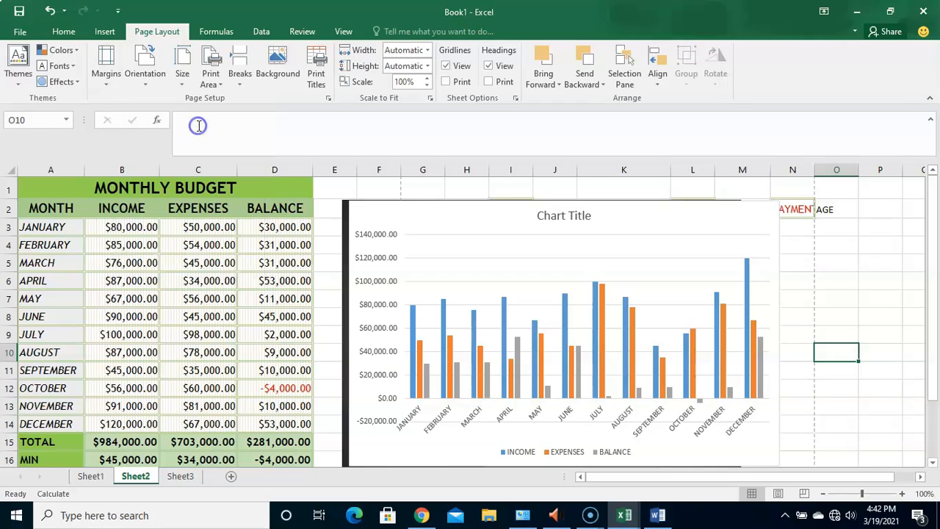
- Set the page orientation of the budget sheet to Portrait
left_click(145, 81)
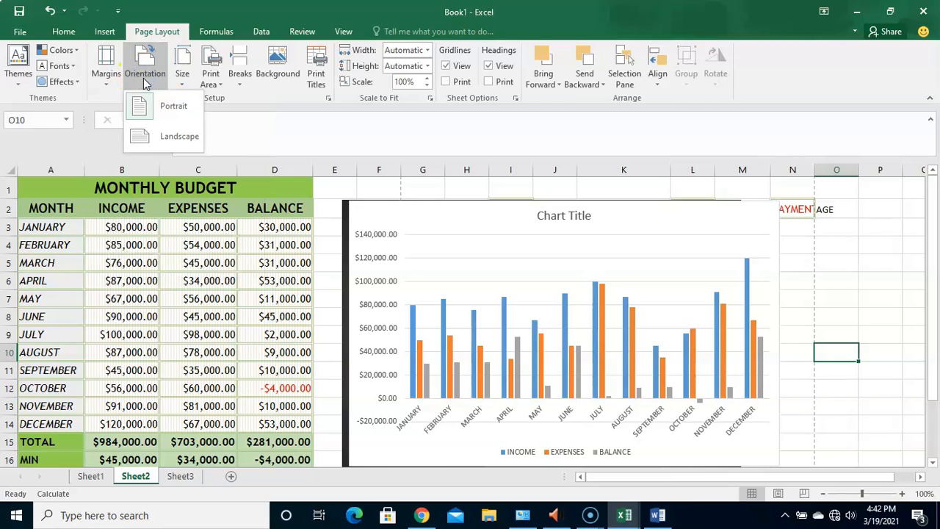
left_click(146, 95)
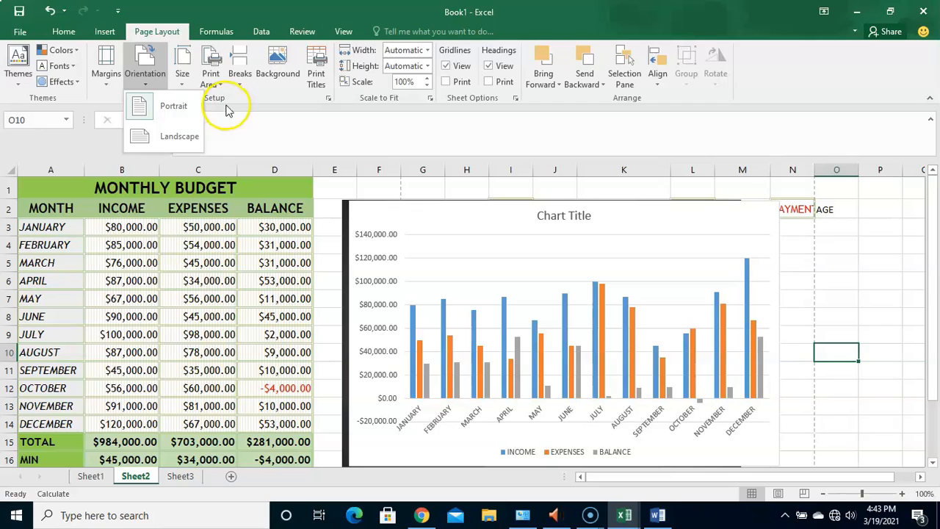
left_click(174, 109)
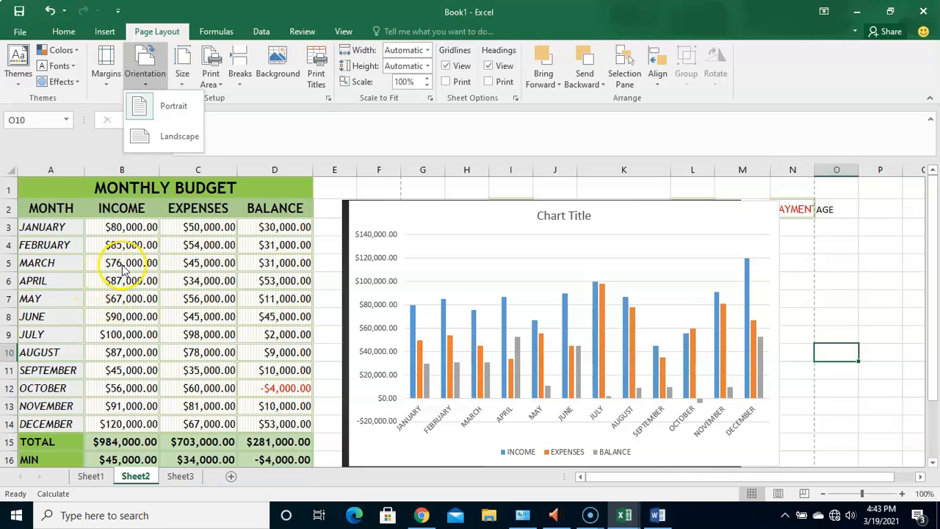
- Set the paper size of the budget sheet to A4 (8.27" x 11.69")
left_click(184, 83)
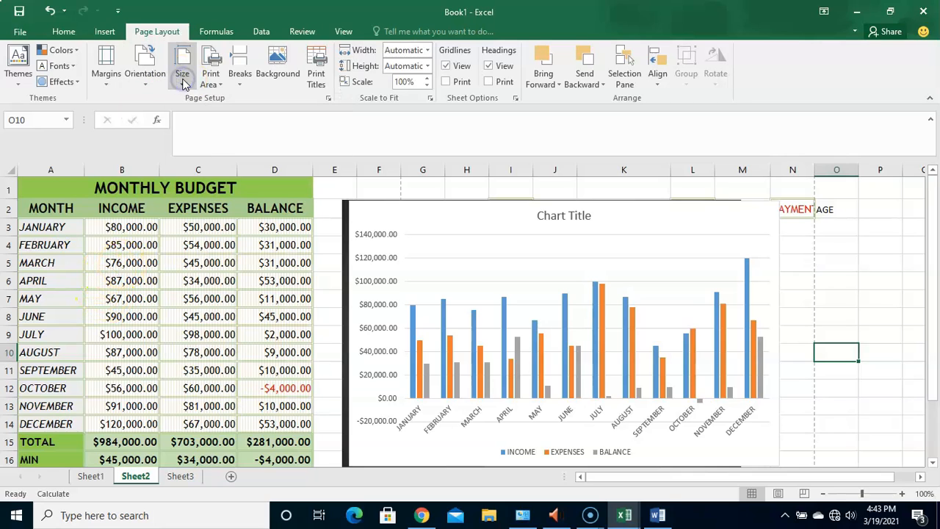
left_click(184, 83)
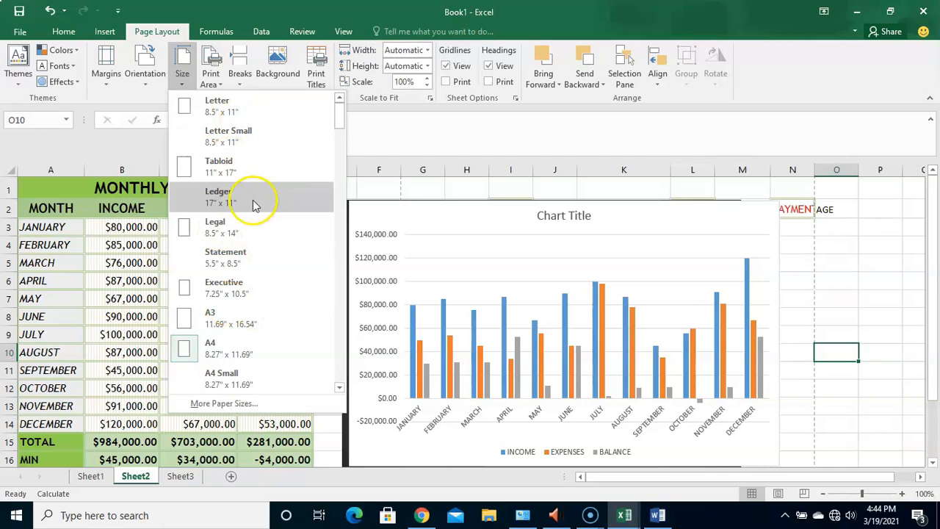
left_click(217, 351)
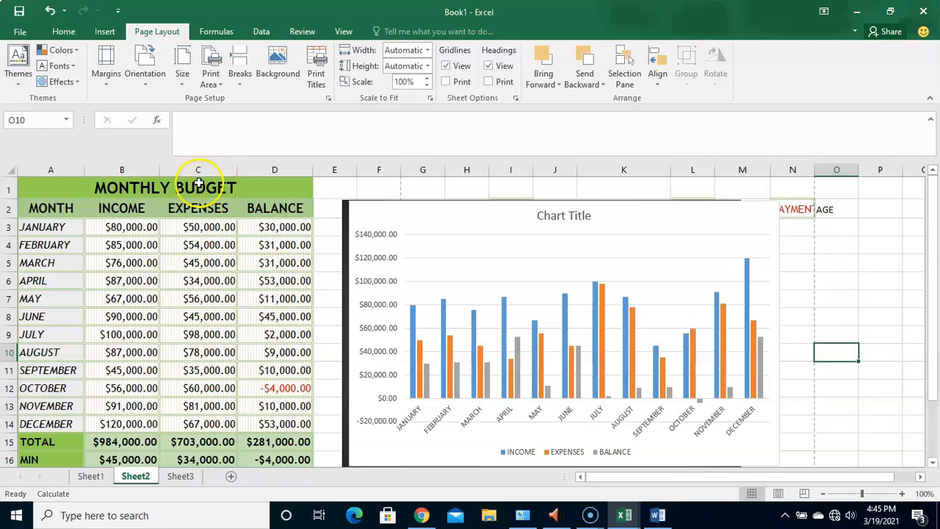
- Set the whole monthly budget table, A1:D18, as the print area
left_click_drag(180, 188, 196, 434)
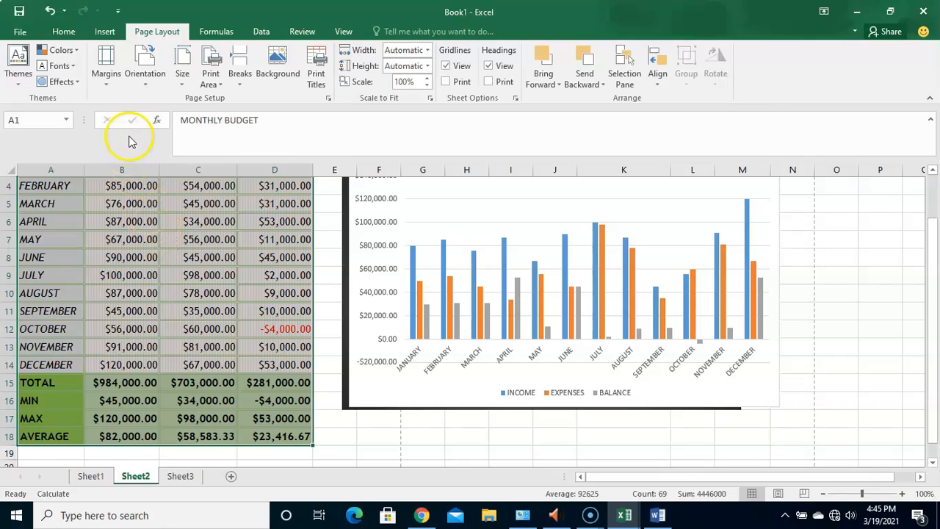
left_click(213, 78)
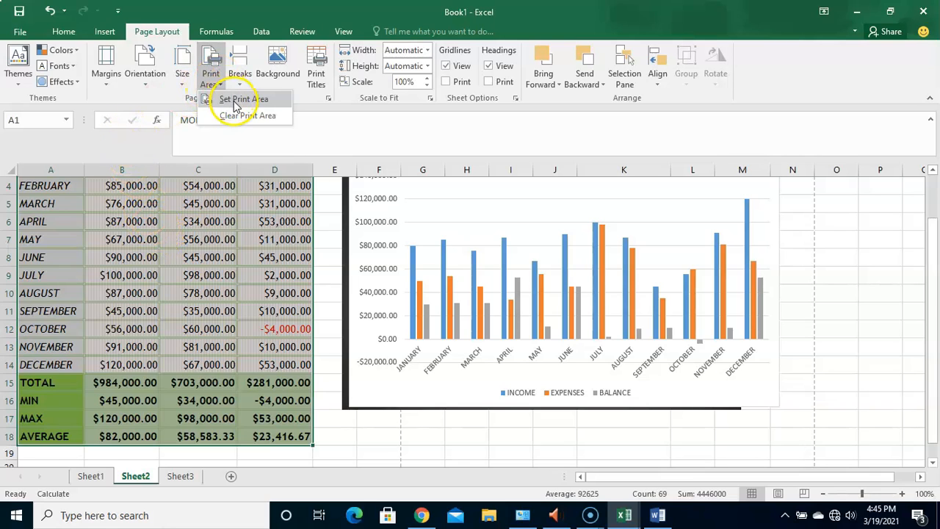
left_click(233, 106)
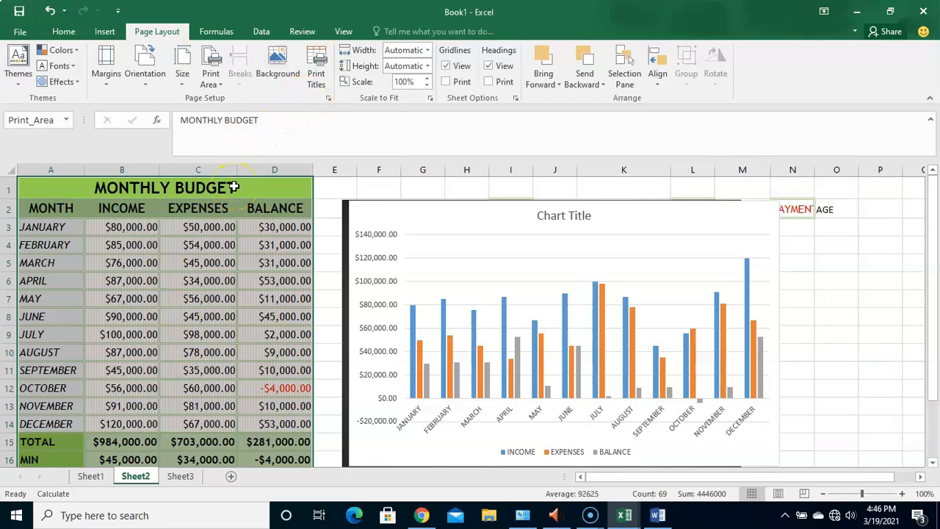
- Set row 2 ($2:$2) to repeat at the top of printed pages, and look at the selector for columns to repeat at left
left_click(316, 84)
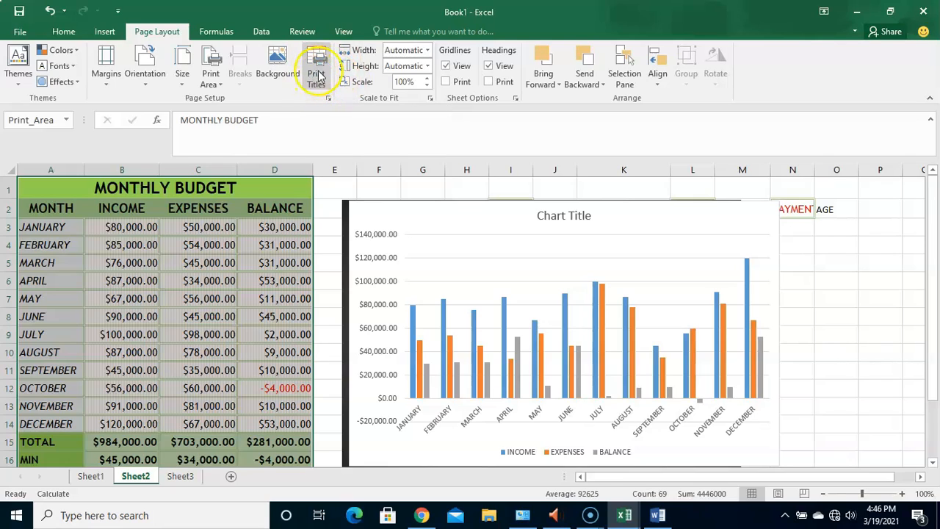
left_click(318, 77)
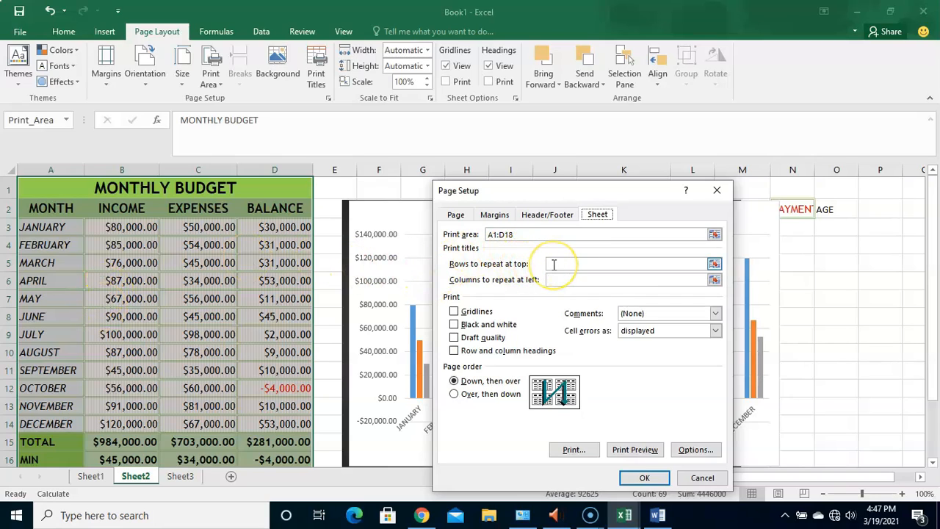
left_click(713, 266)
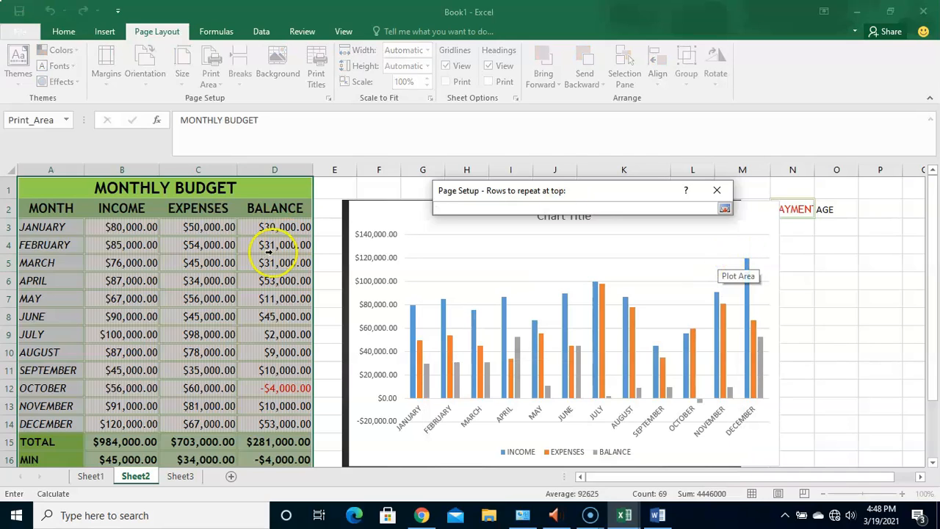
left_click(43, 209)
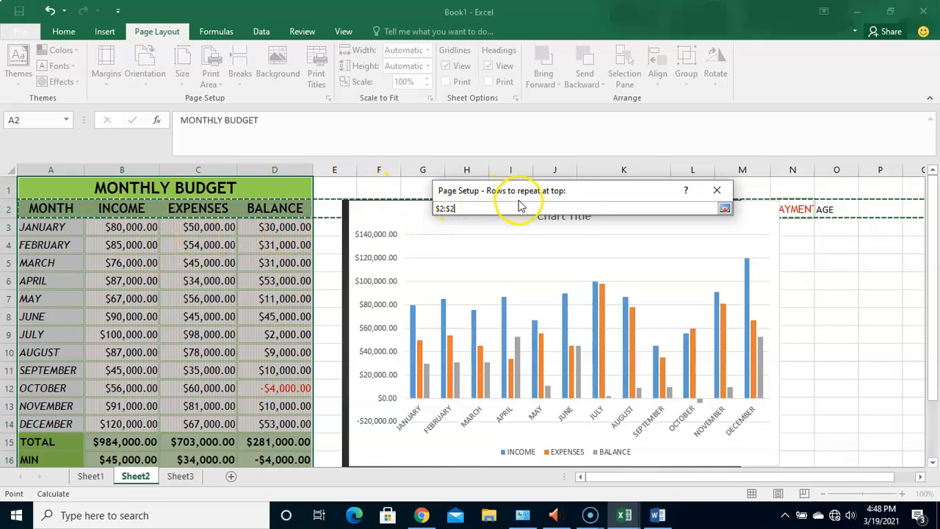
left_click(724, 210)
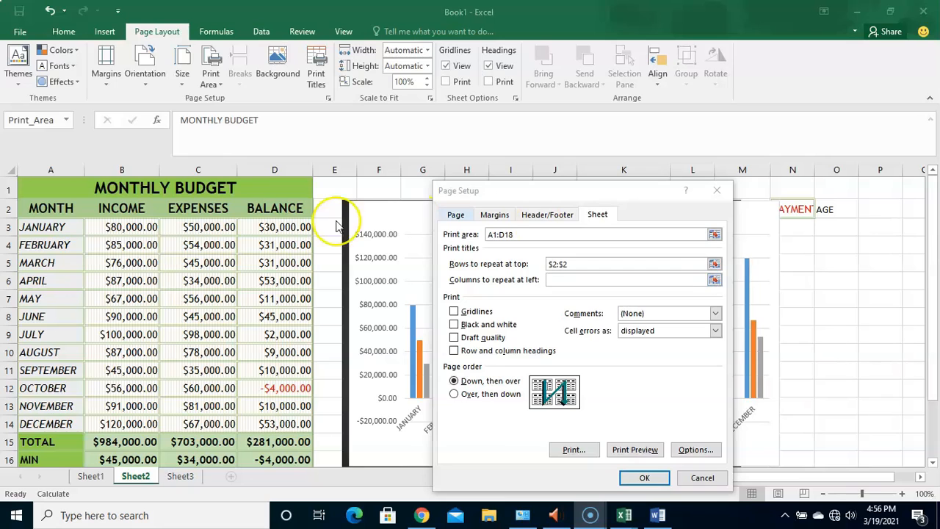
left_click(715, 281)
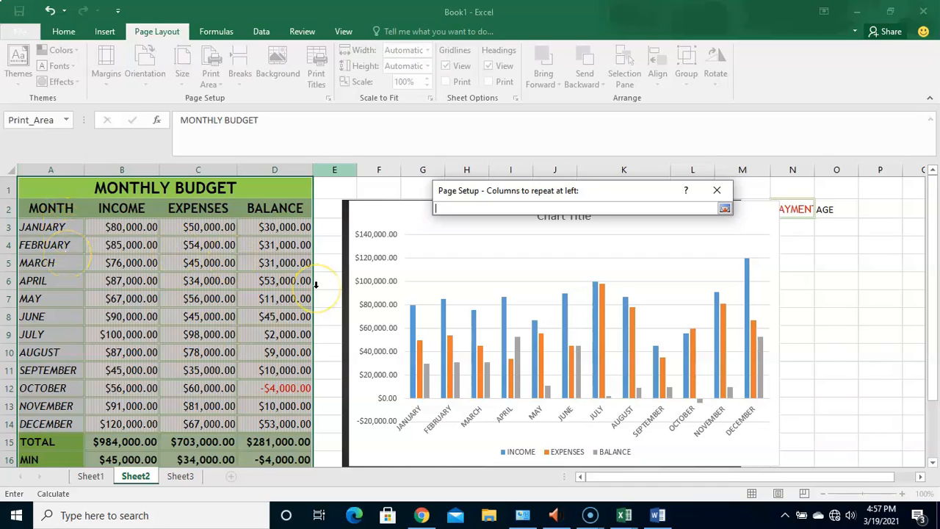
left_click(724, 210)
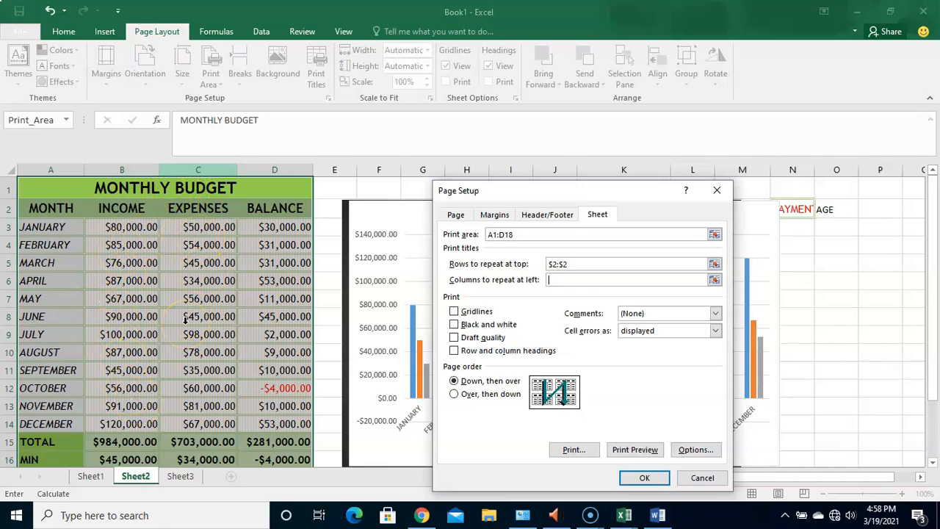
- Enable black and white printing for the budget sheet, check the print preview, and return to the worksheet
left_click(499, 326)
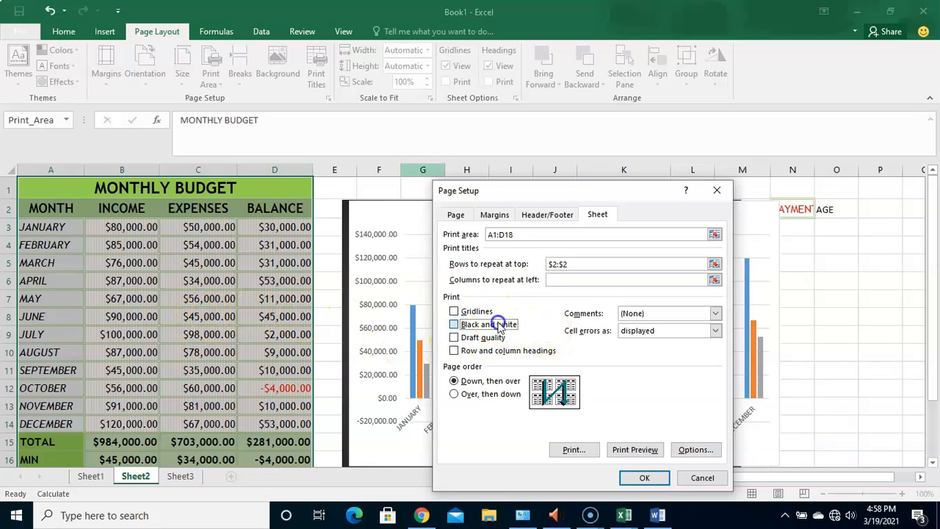
left_click(637, 450)
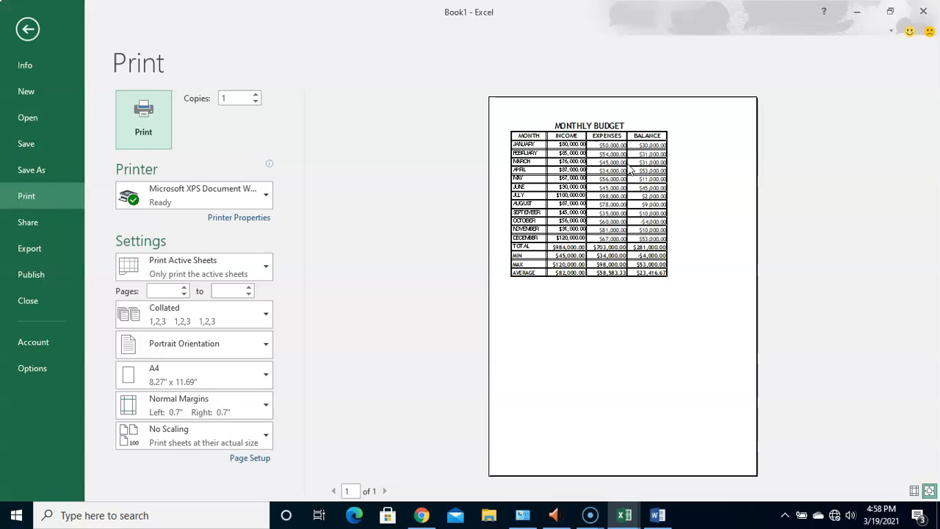
left_click(27, 28)
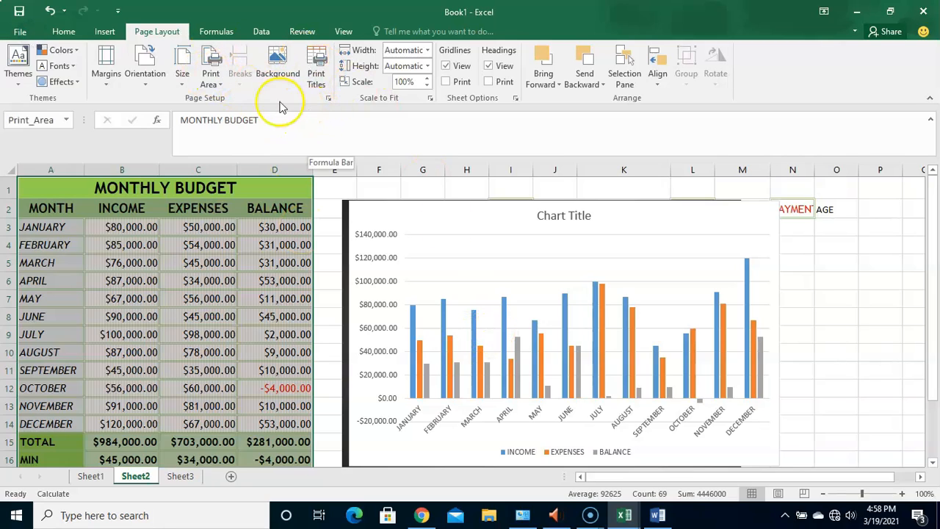
- Turn off black and white printing, check the budget table in the print preview, and return to the worksheet
left_click(317, 85)
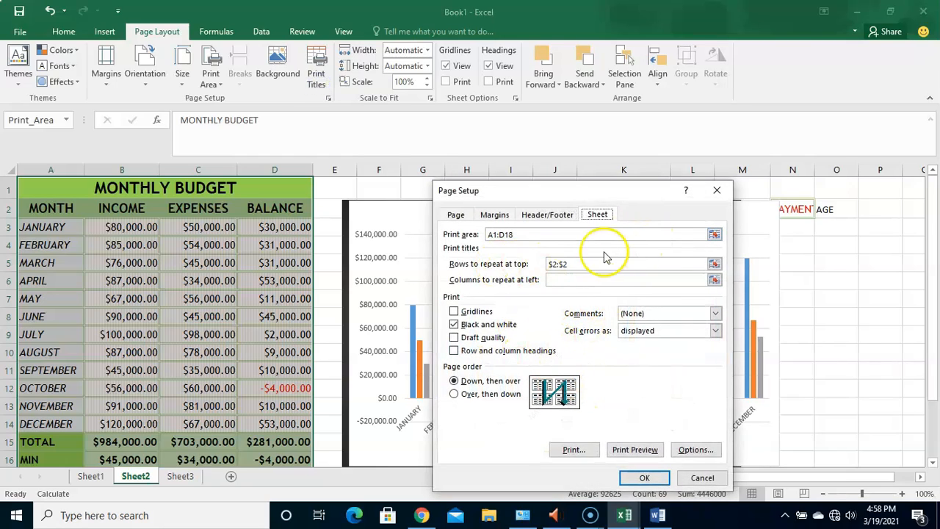
left_click(473, 325)
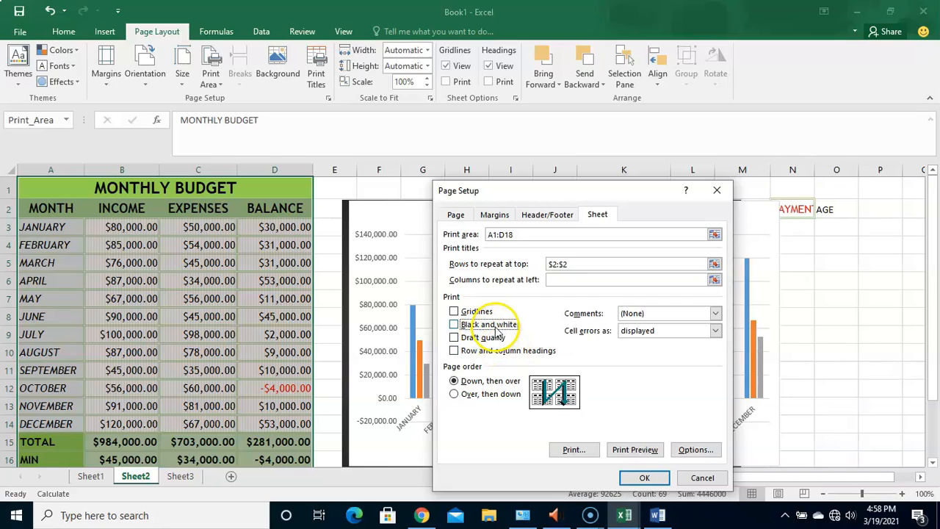
left_click(636, 450)
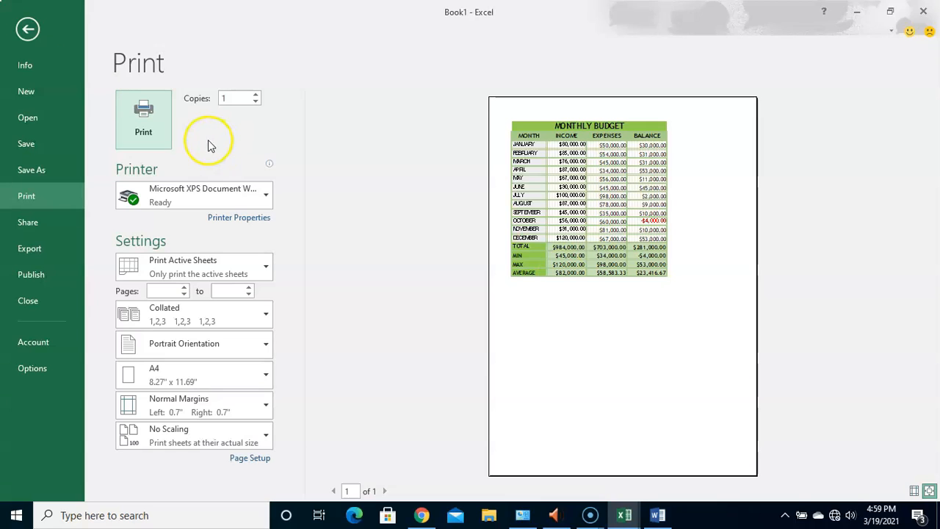
left_click(28, 30)
- Enable printing of gridlines for the budget sheet, check the print preview, and return to the worksheet
left_click(315, 78)
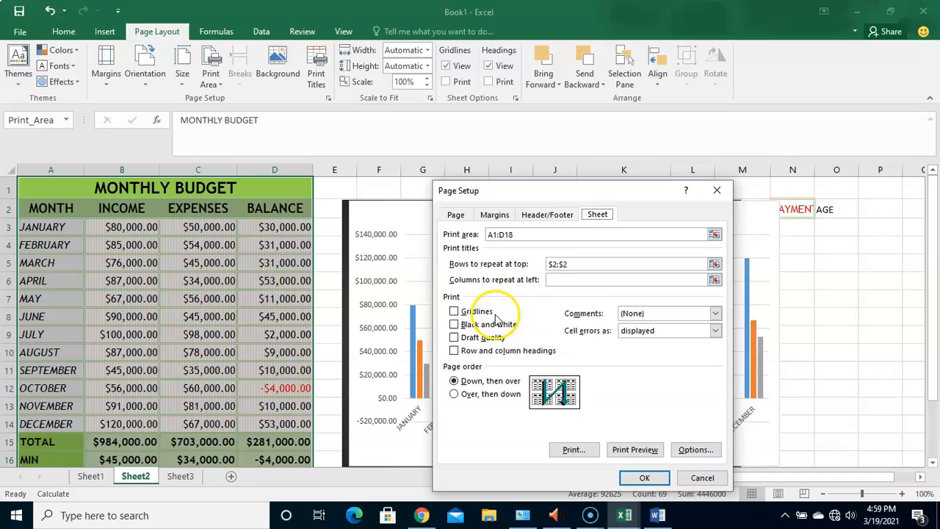
left_click(475, 314)
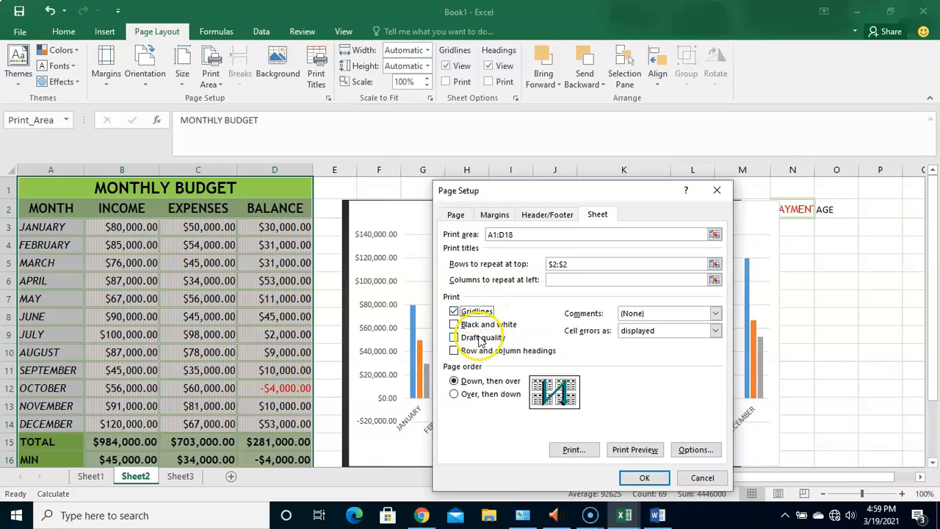
left_click(631, 450)
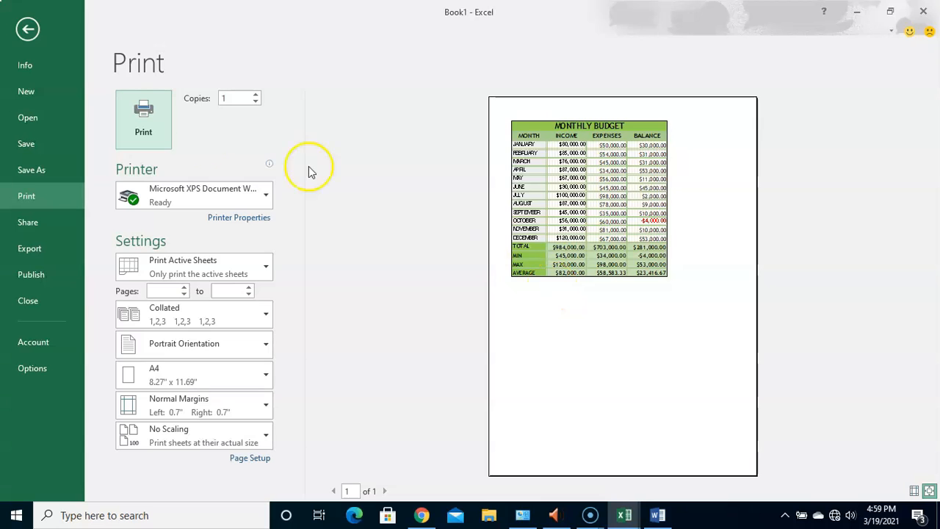
left_click(32, 33)
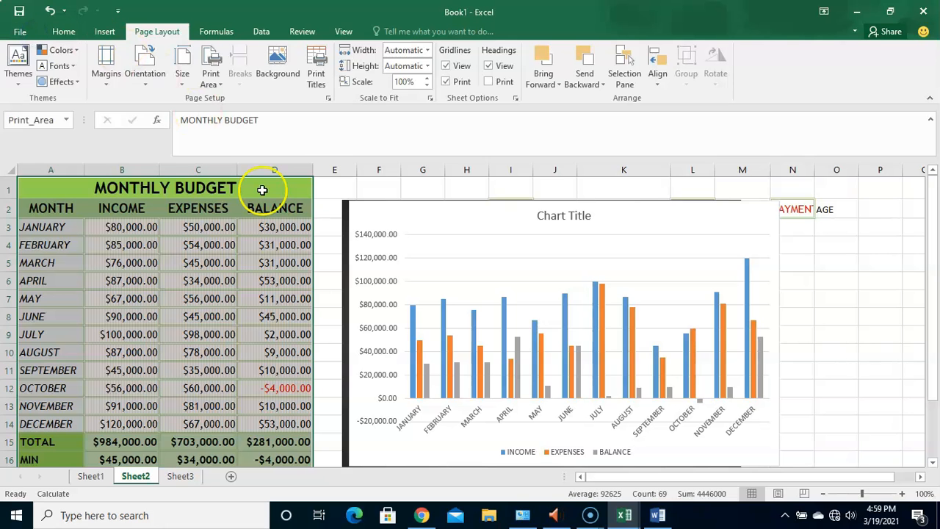
- Enable black and white printing in addition to gridlines, check the print preview, and return to the worksheet
left_click(314, 79)
left_click(455, 325)
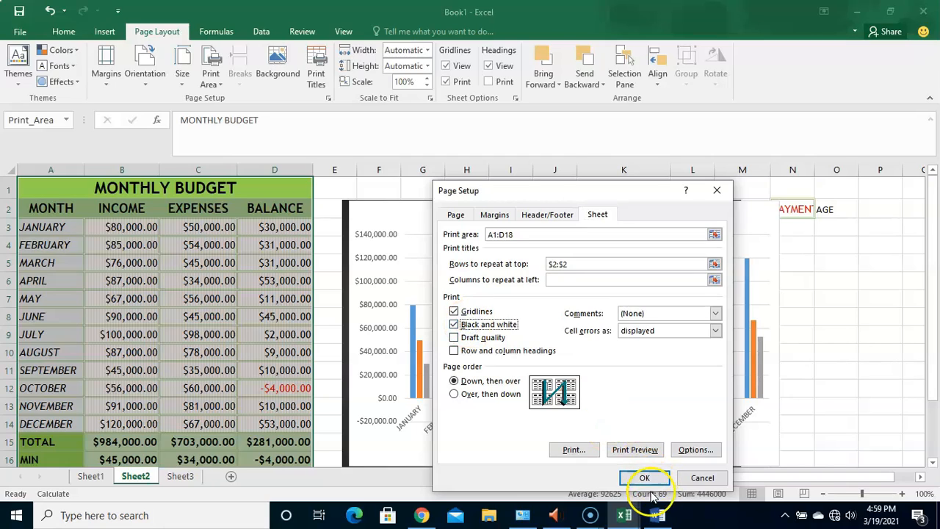
left_click(635, 450)
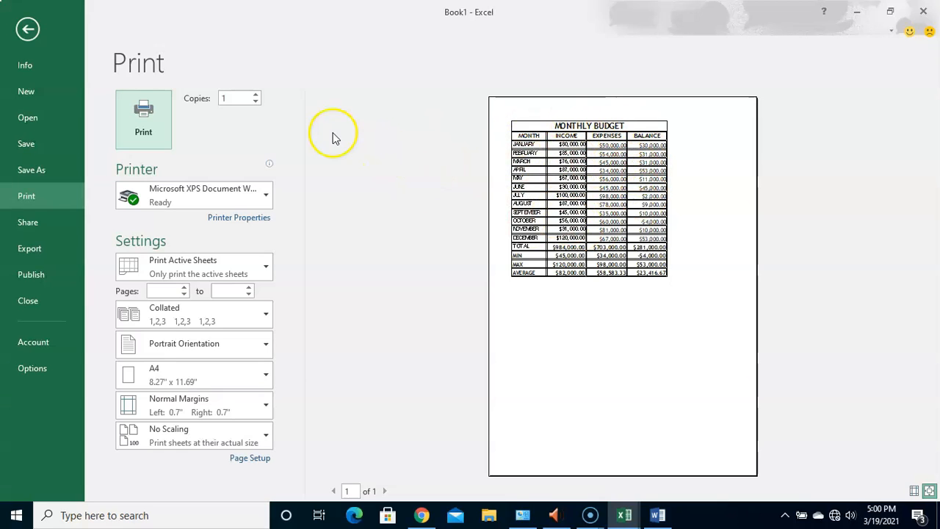
left_click(29, 29)
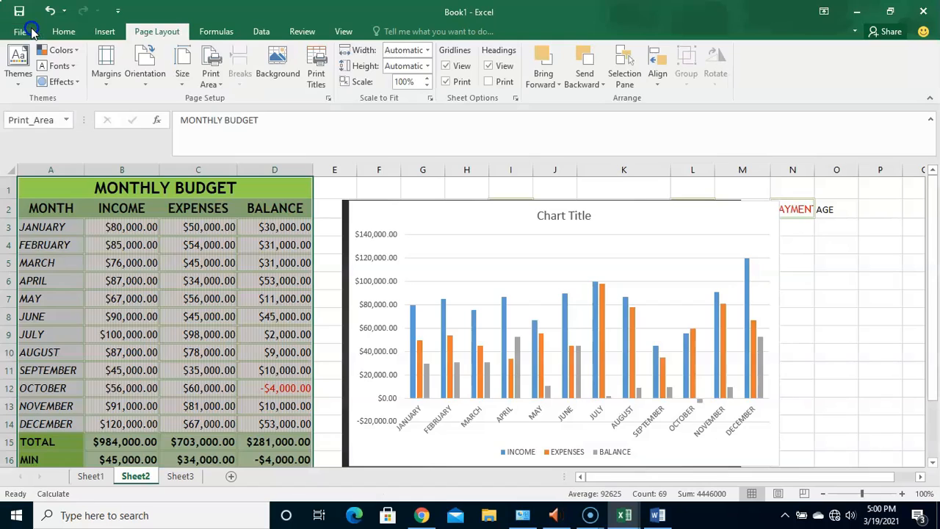
- Turn off gridlines and black and white, enable printing of row and column headings, and check the print preview
left_click(316, 81)
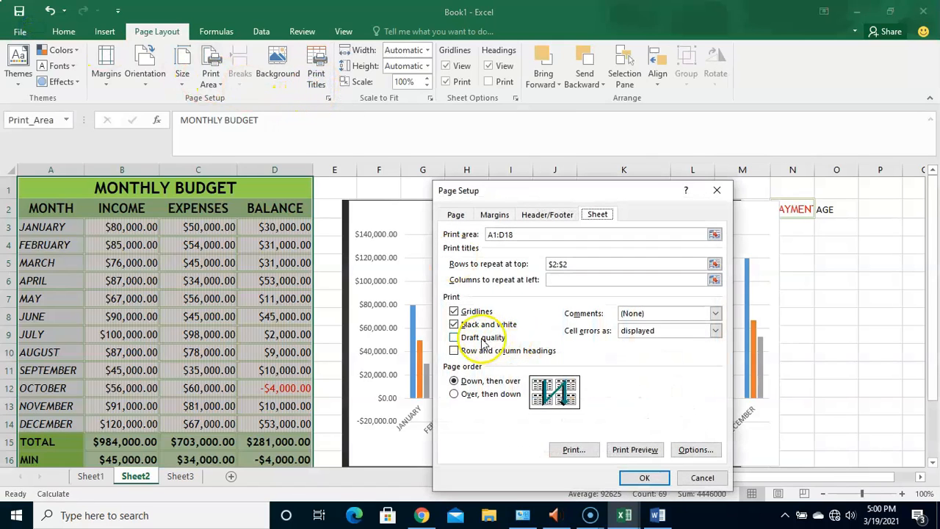
left_click(460, 325)
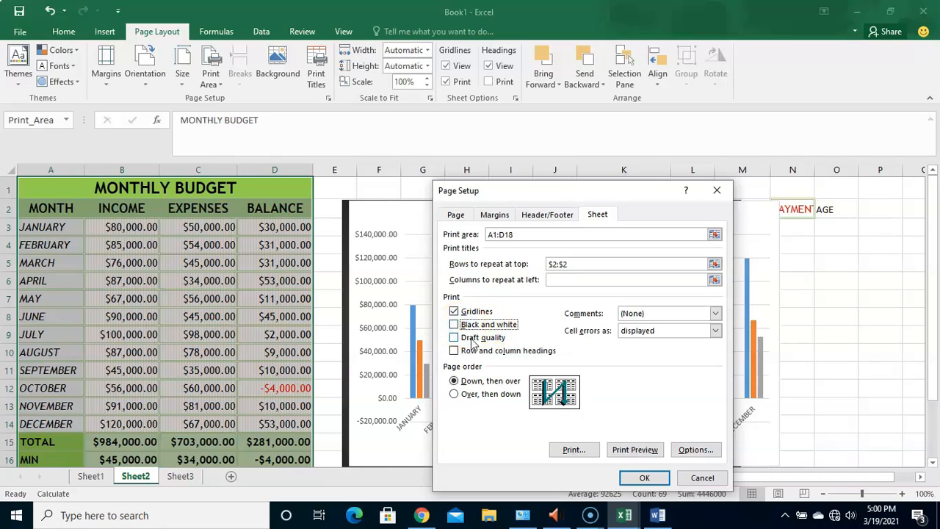
left_click(466, 313)
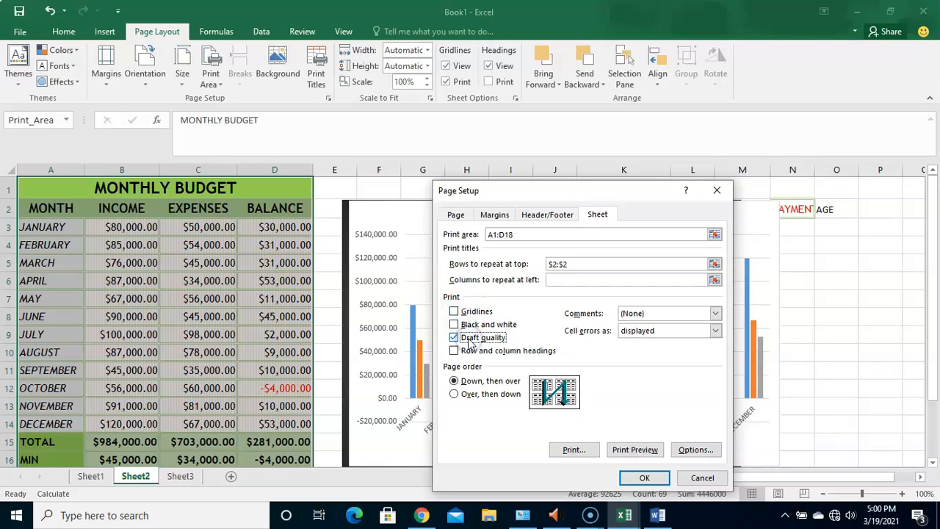
left_click(463, 353)
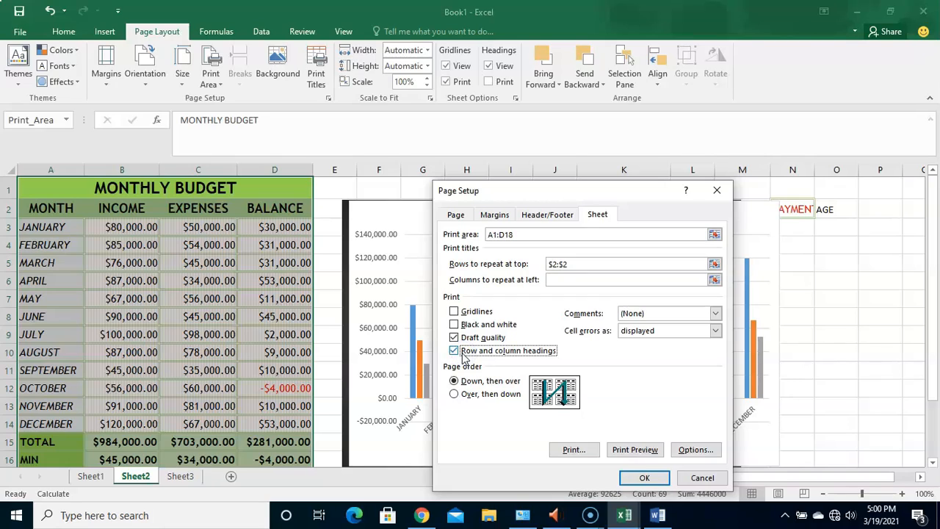
left_click(486, 340)
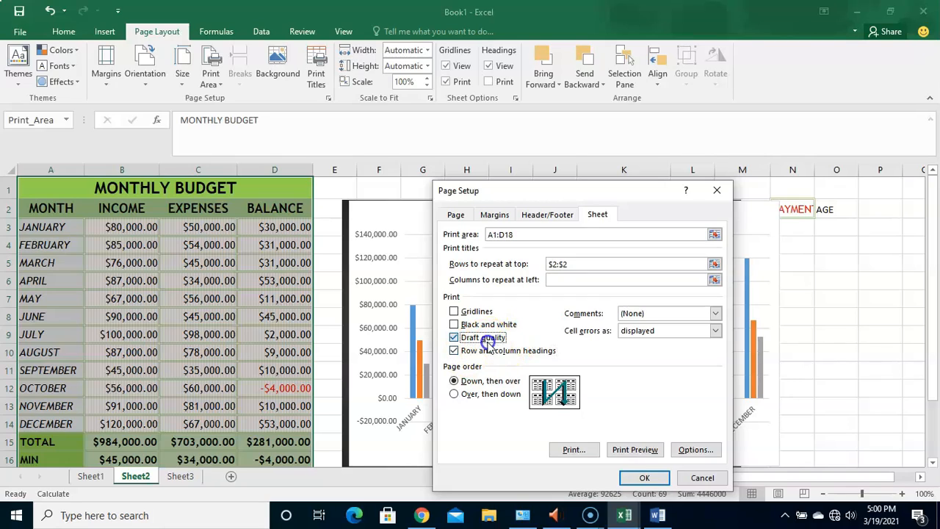
left_click(634, 451)
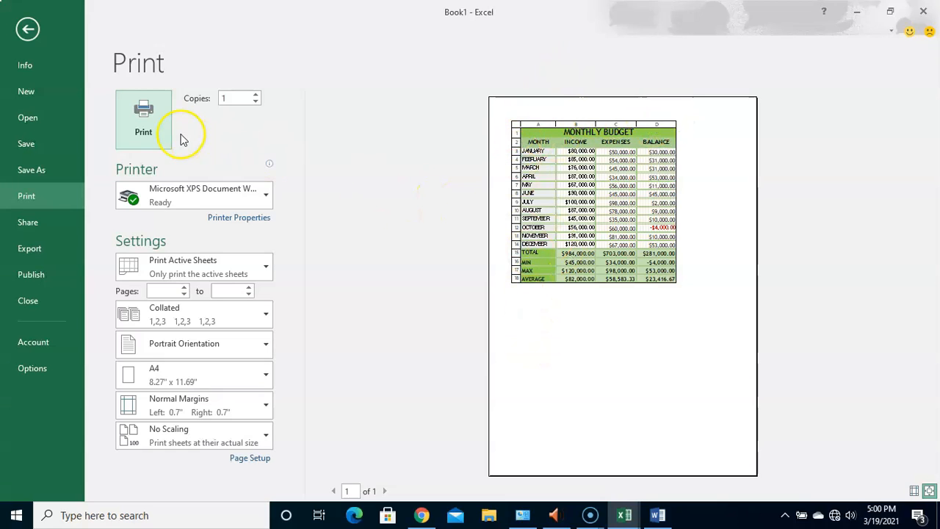
left_click(28, 29)
- Enable black and white printing in addition to row and column headings, check the print preview, and return to the worksheet
left_click(156, 31)
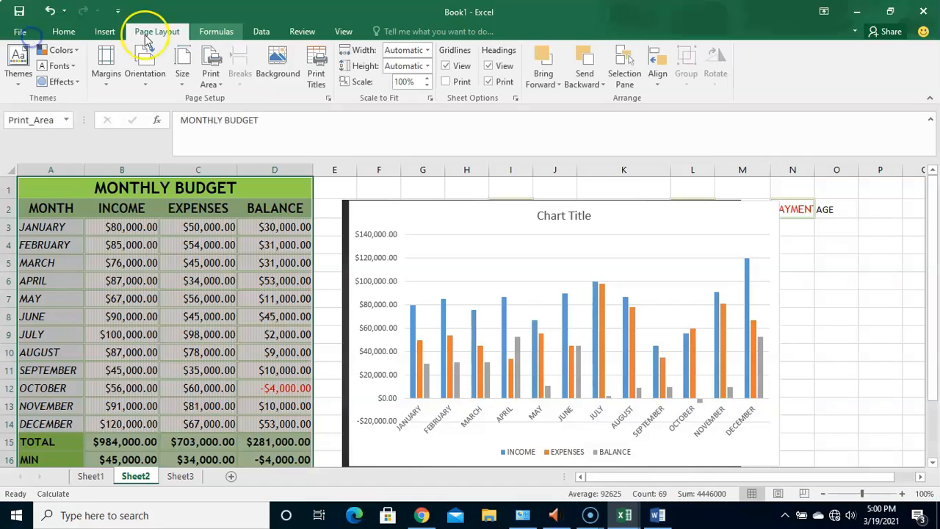
left_click(323, 84)
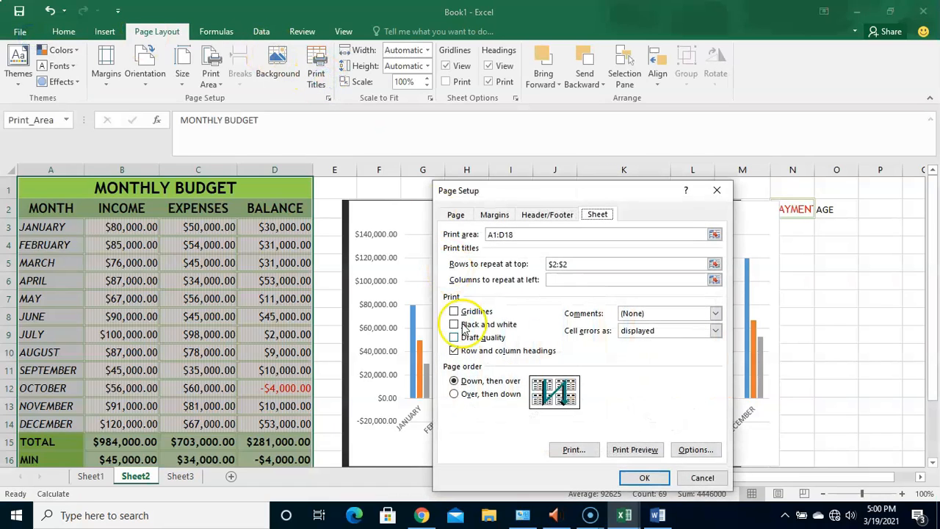
left_click(500, 353)
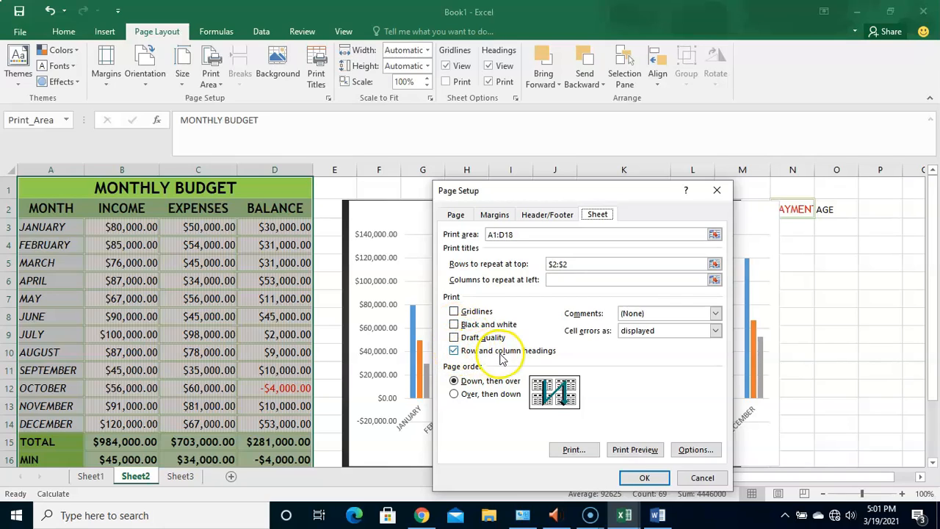
left_click(470, 325)
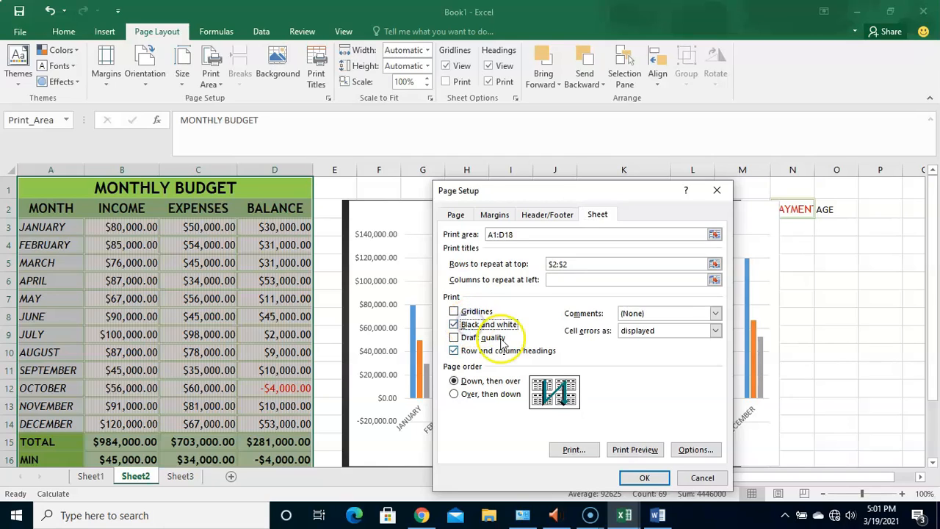
left_click(634, 449)
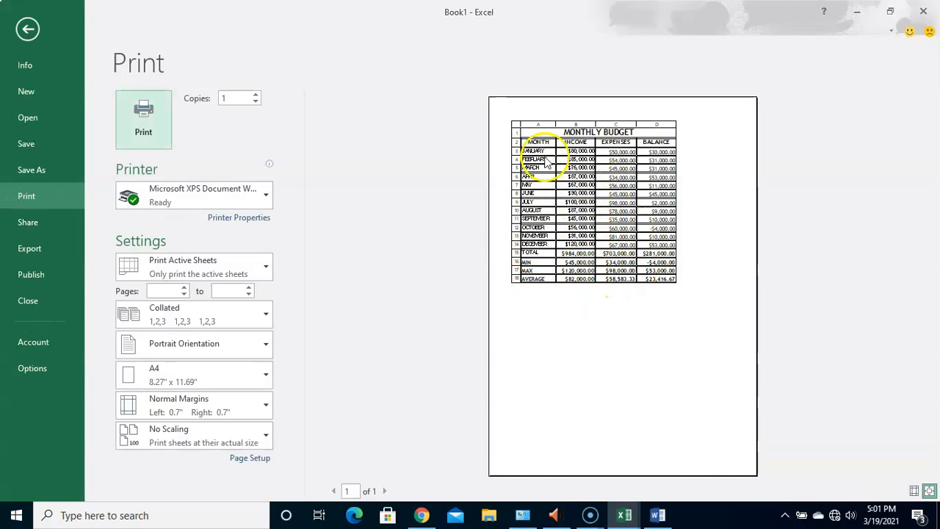
left_click(29, 30)
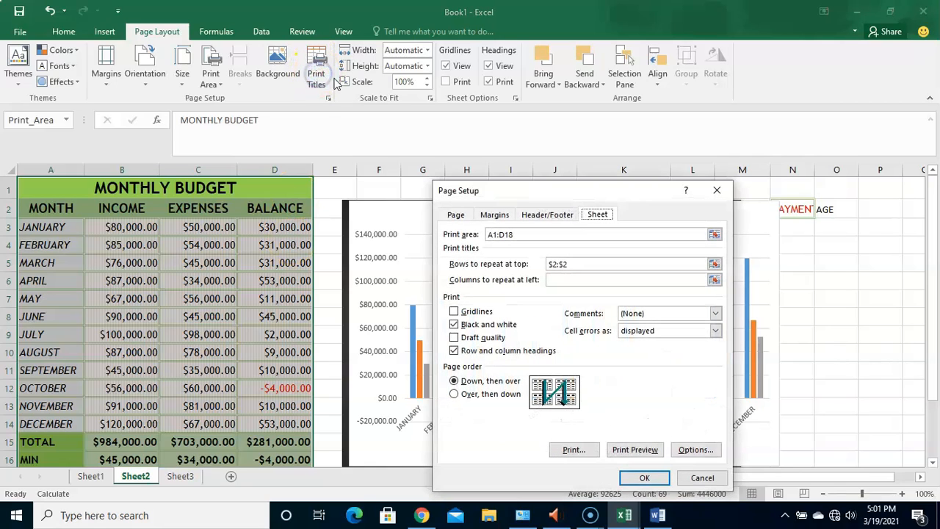
- Try fitting the printout to 3 pages wide by 1 tall, and switch the scaling back to 100% of normal size
left_click(358, 119)
left_click(456, 215)
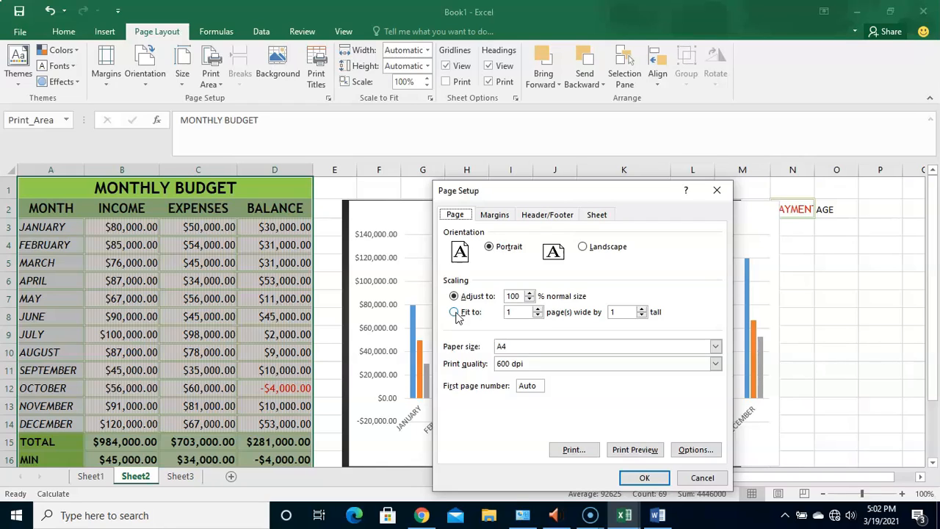
left_click(454, 313)
left_click(538, 308)
left_click(537, 309)
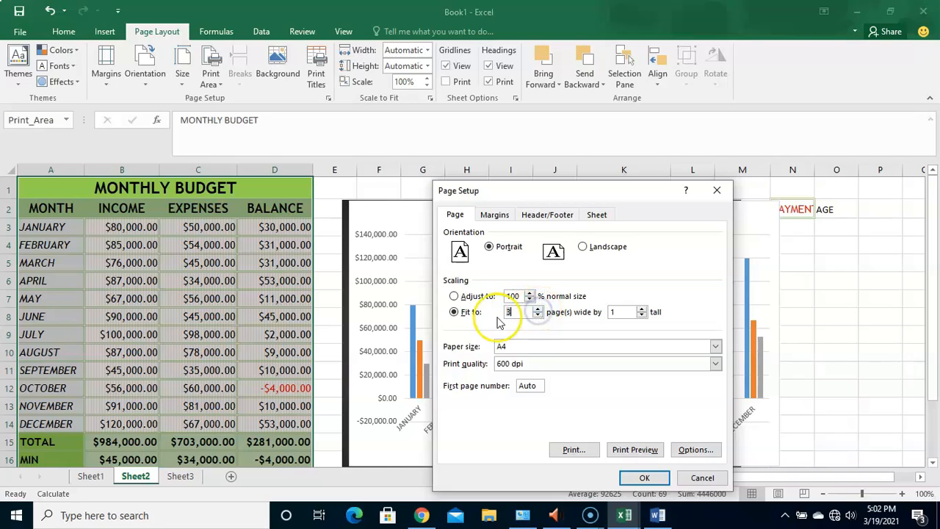
left_click(454, 297)
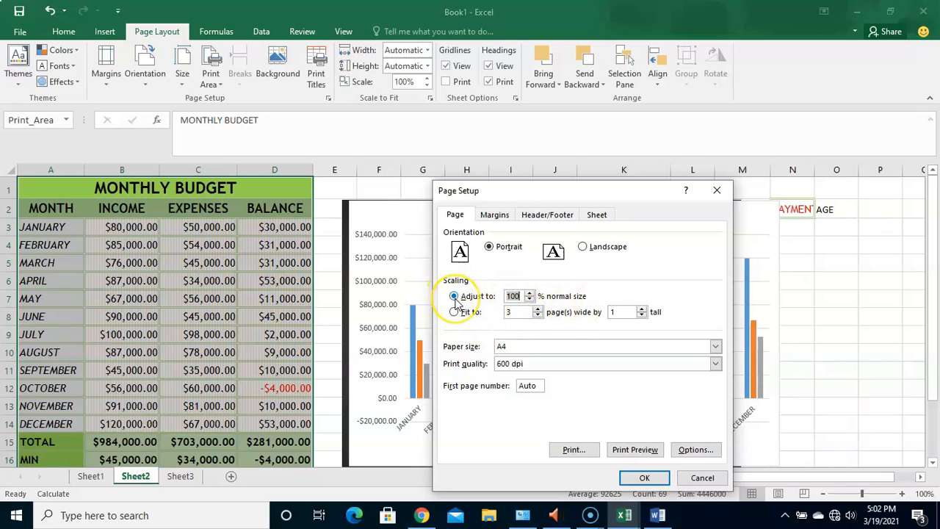
left_click(455, 300)
left_click(605, 279)
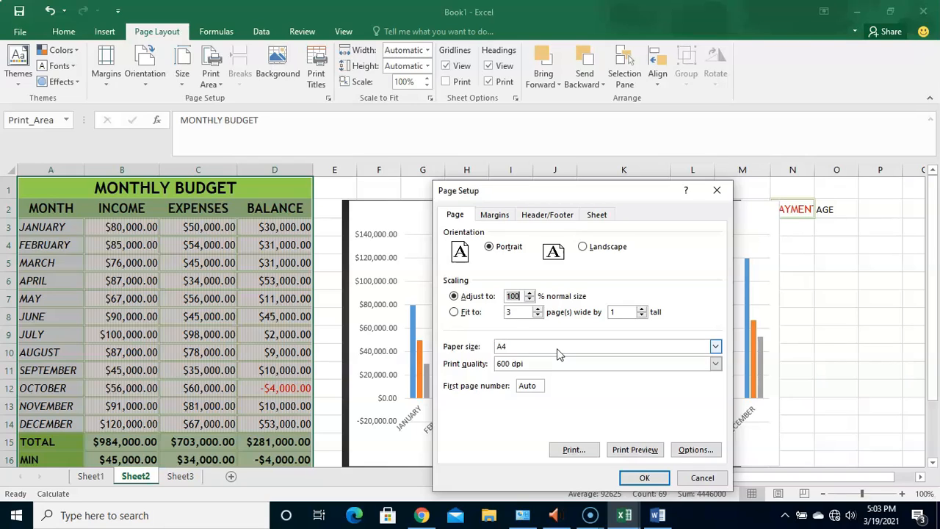
- Review the available paper sizes and print quality options in the page setup, keeping A4 and 600 dpi
left_click(715, 347)
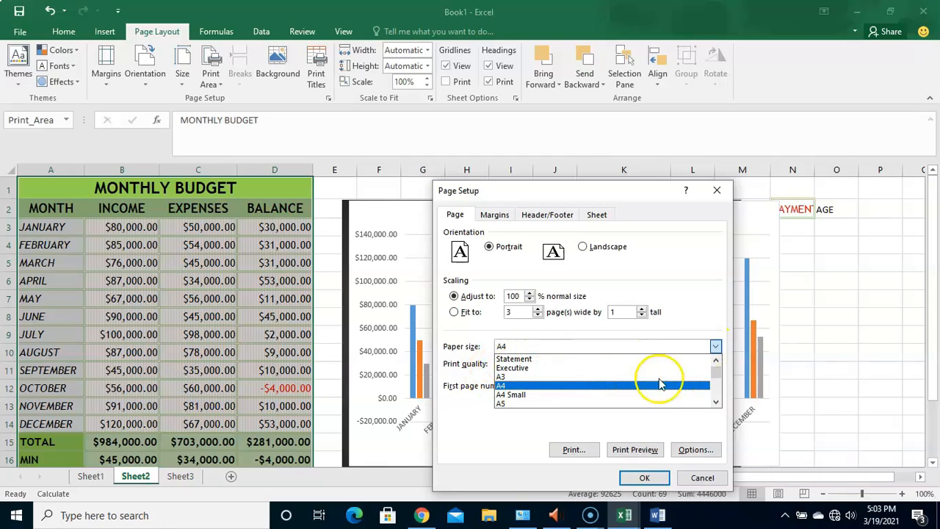
left_click(716, 402)
left_click(716, 403)
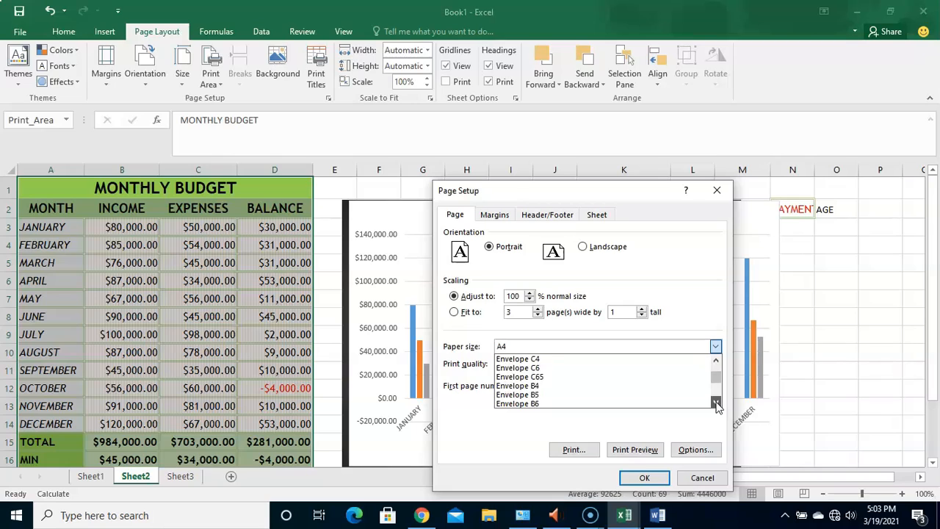
left_click(709, 318)
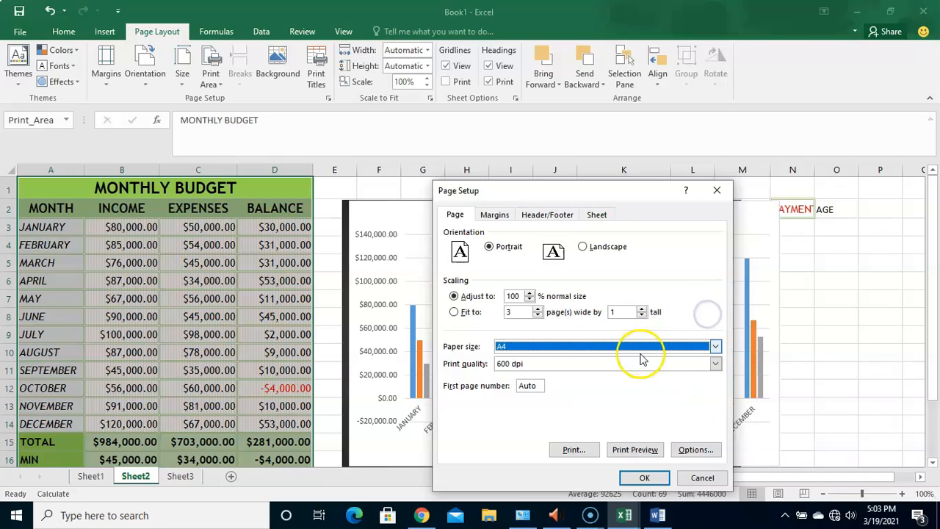
left_click(667, 365)
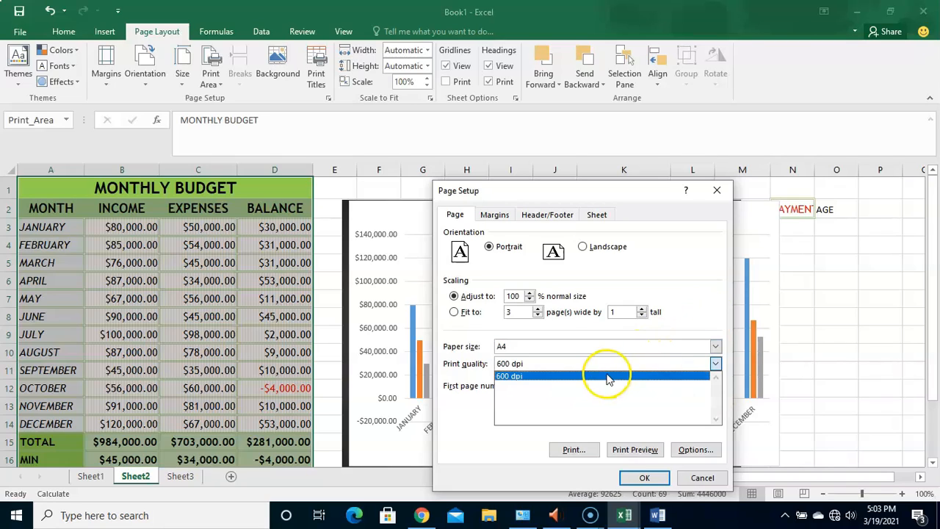
left_click(692, 316)
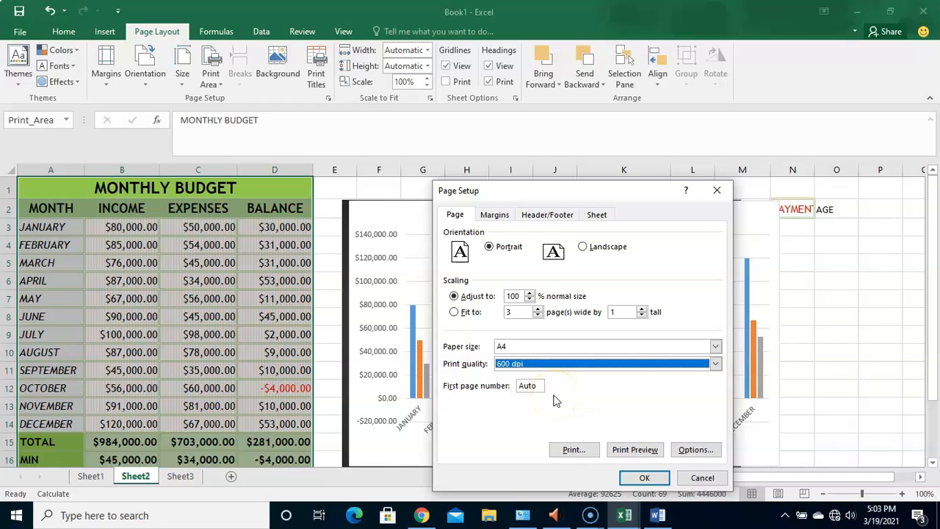
- Review the page margin settings and the preset header choices, leaving the header set to none
left_click(495, 217)
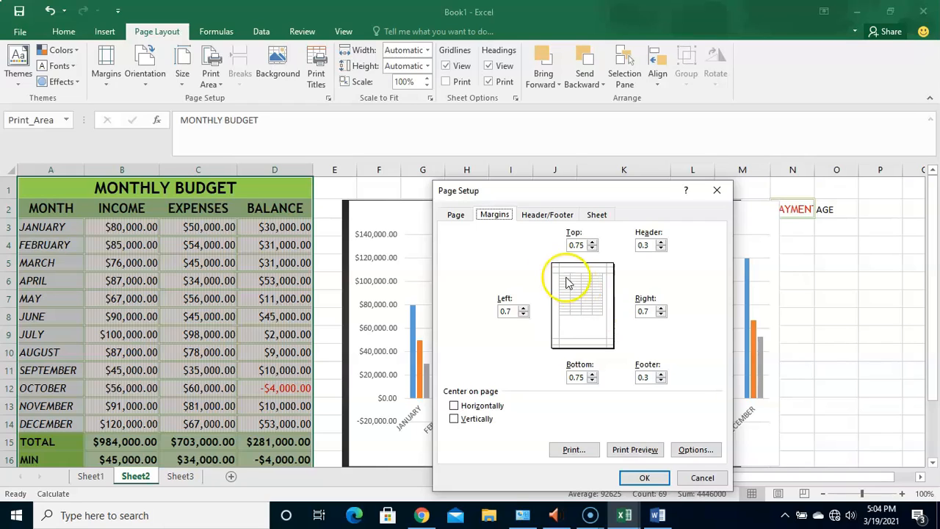
left_click(553, 218)
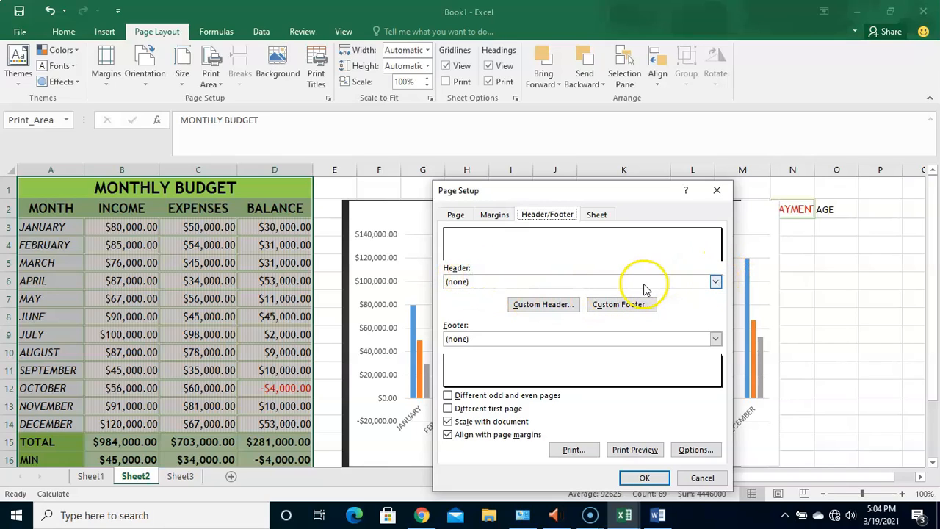
left_click(715, 283)
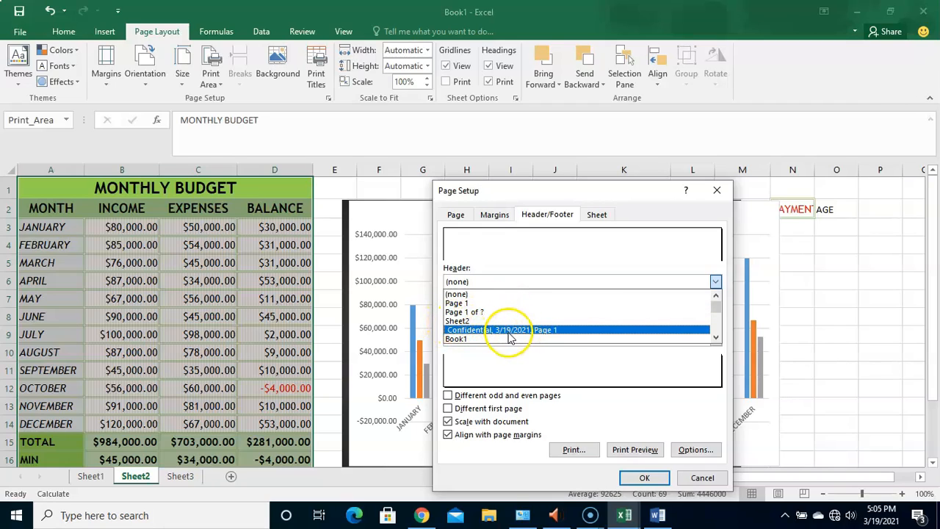
left_click_drag(715, 304, 711, 262)
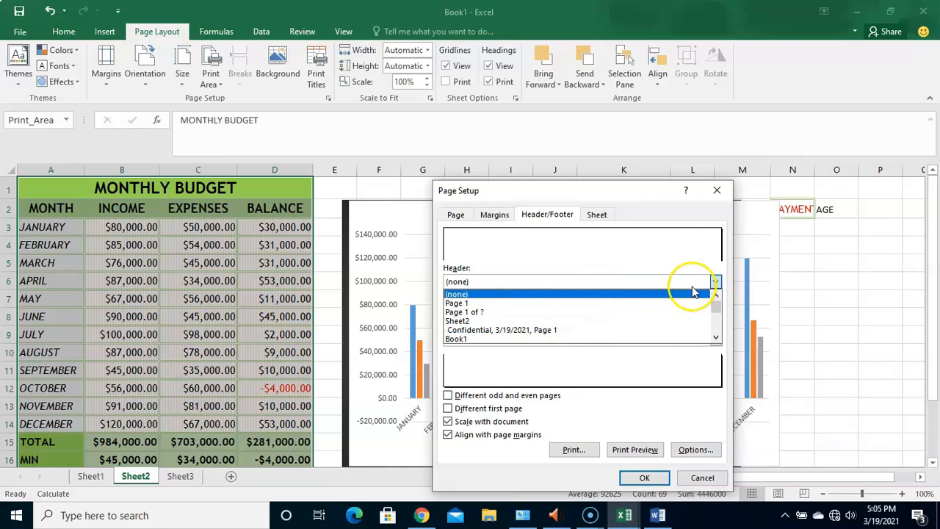
left_click(693, 248)
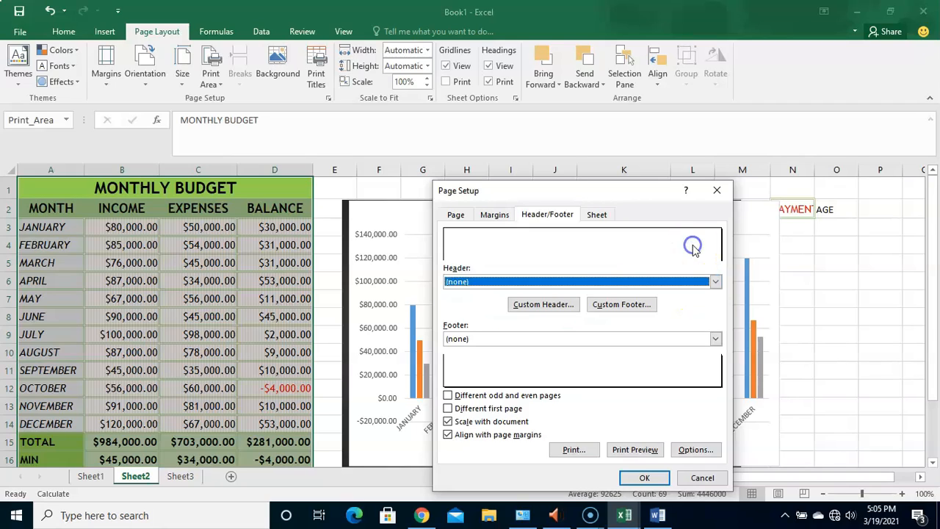
- Create a custom header with the current time in the left section and the file name in the center section
left_click(543, 304)
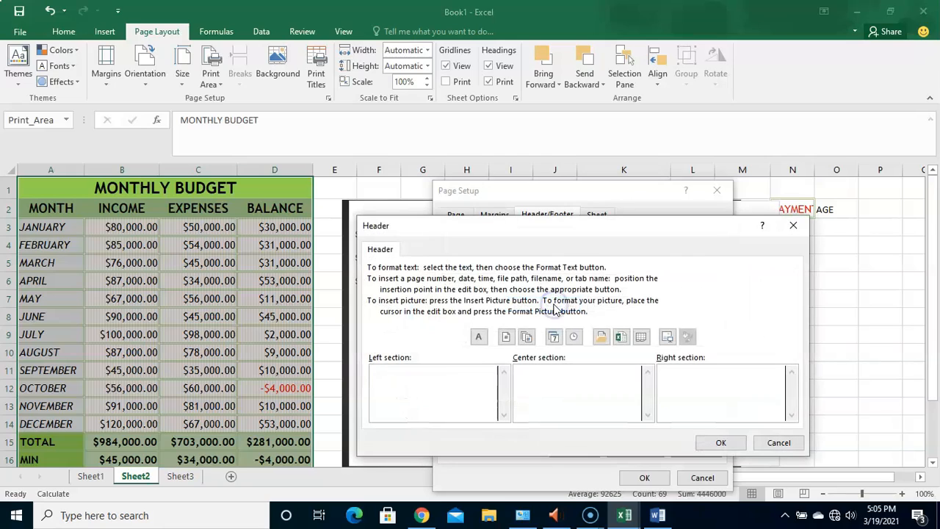
left_click(428, 391)
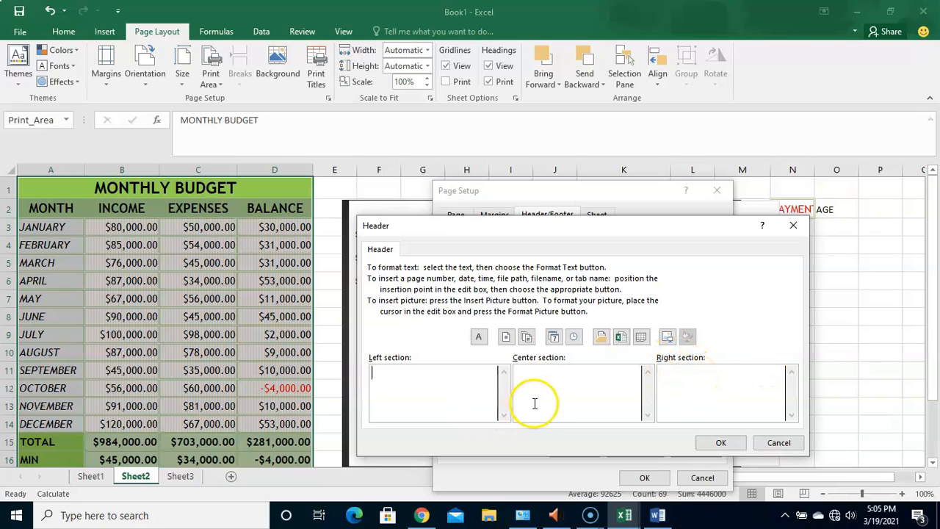
left_click(479, 338)
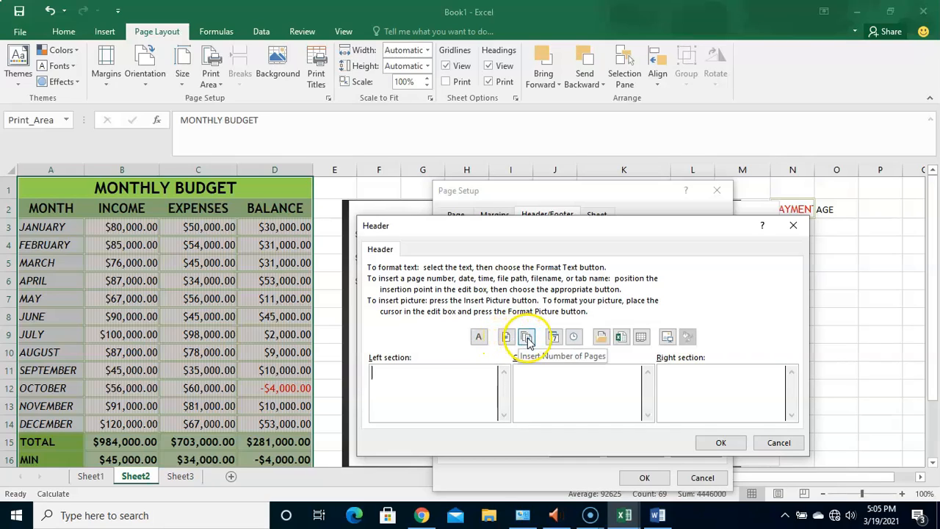
left_click(573, 337)
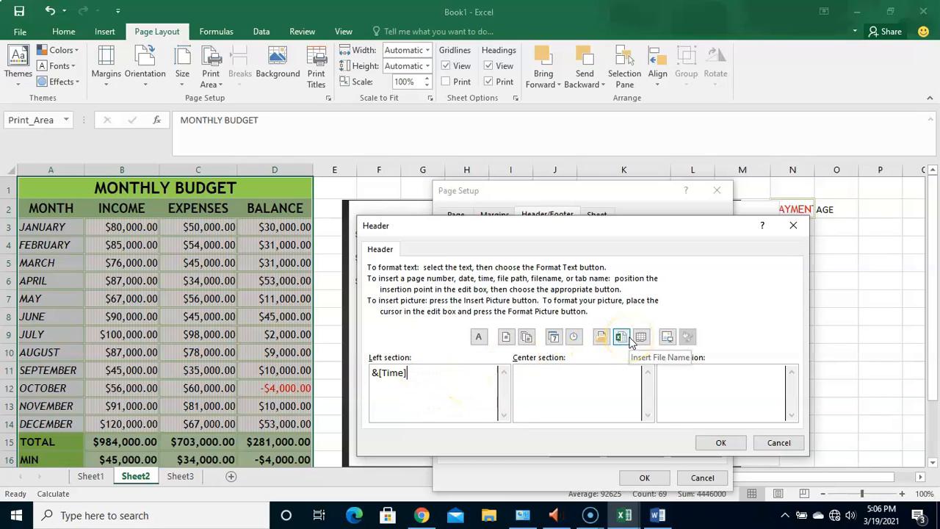
left_click(585, 371)
left_click(621, 337)
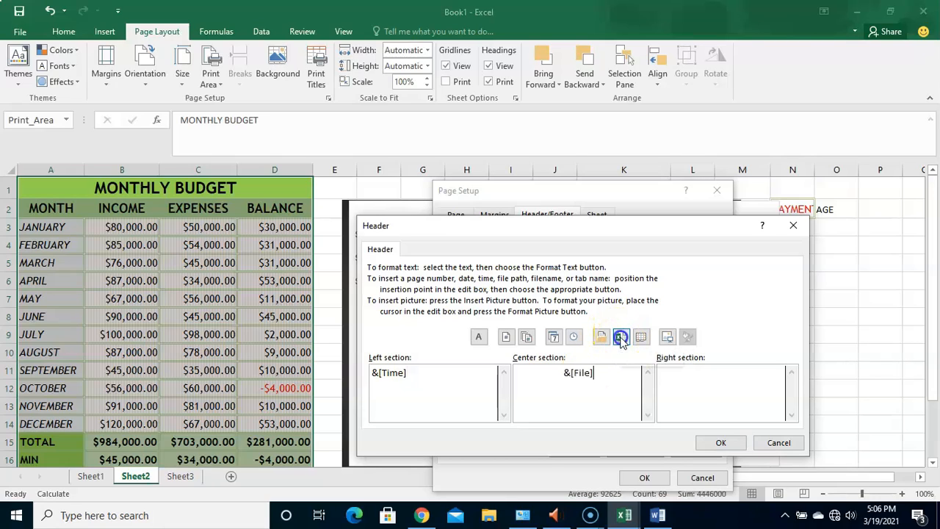
- Insert the Expectation picture from Downloads into the custom header's right section, apply the header and preview the printout
left_click(712, 379)
left_click(667, 338)
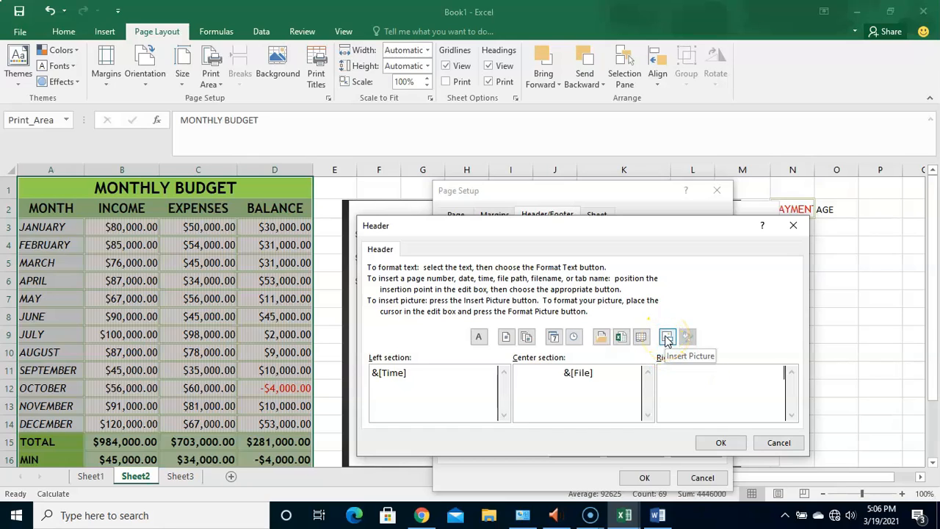
left_click(479, 292)
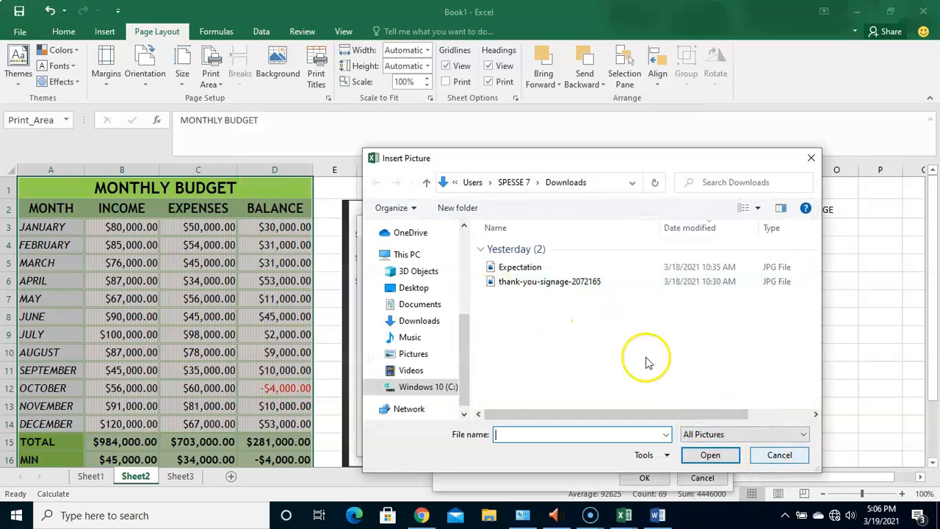
left_click(525, 270)
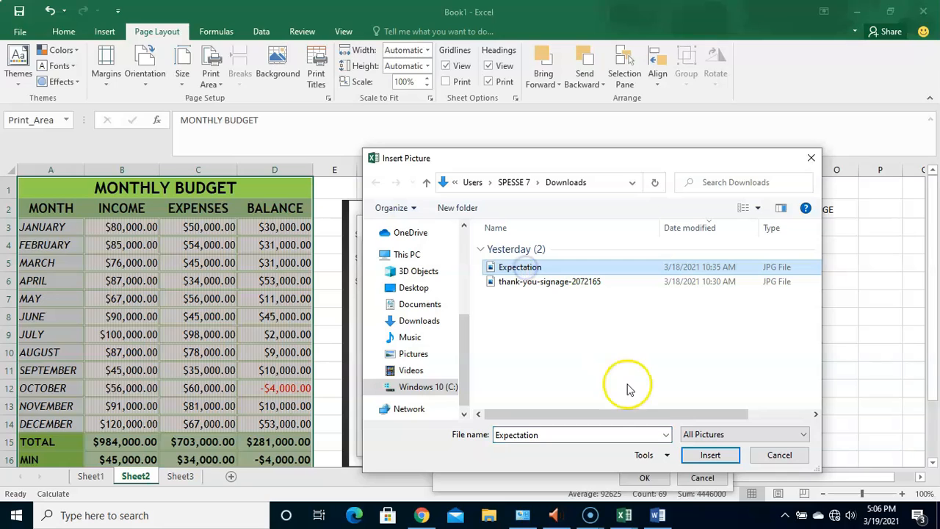
left_click(706, 456)
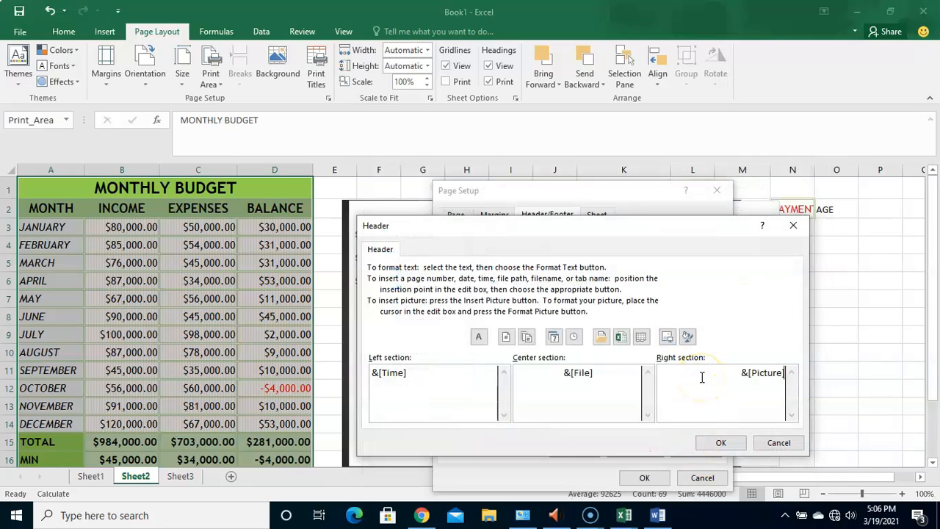
left_click(719, 443)
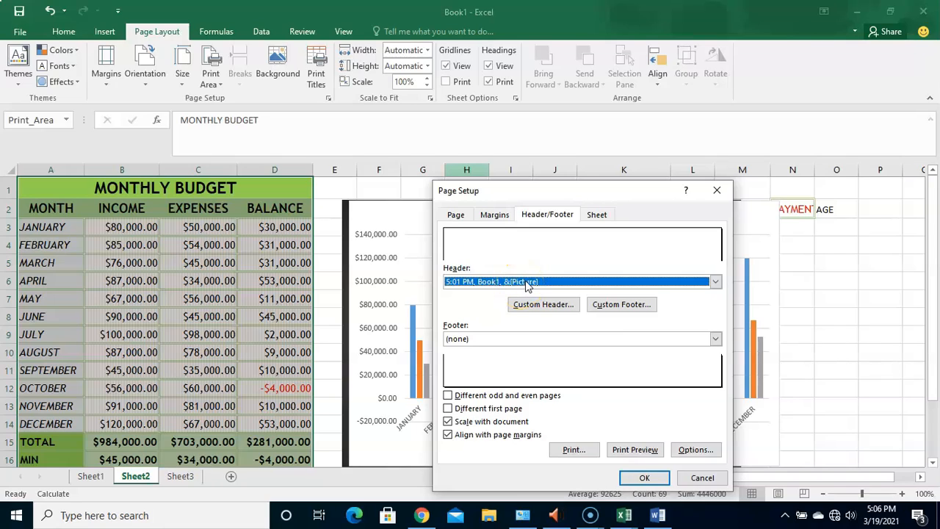
left_click(628, 448)
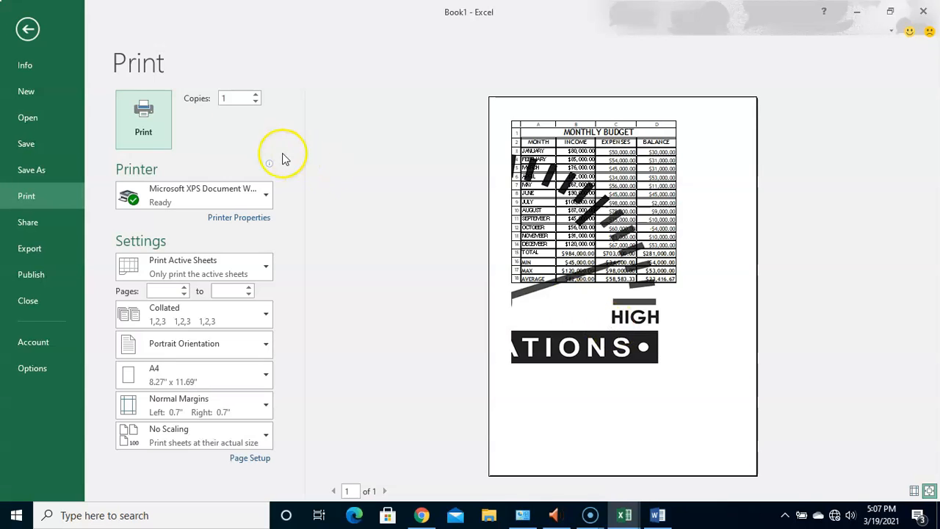
left_click(26, 28)
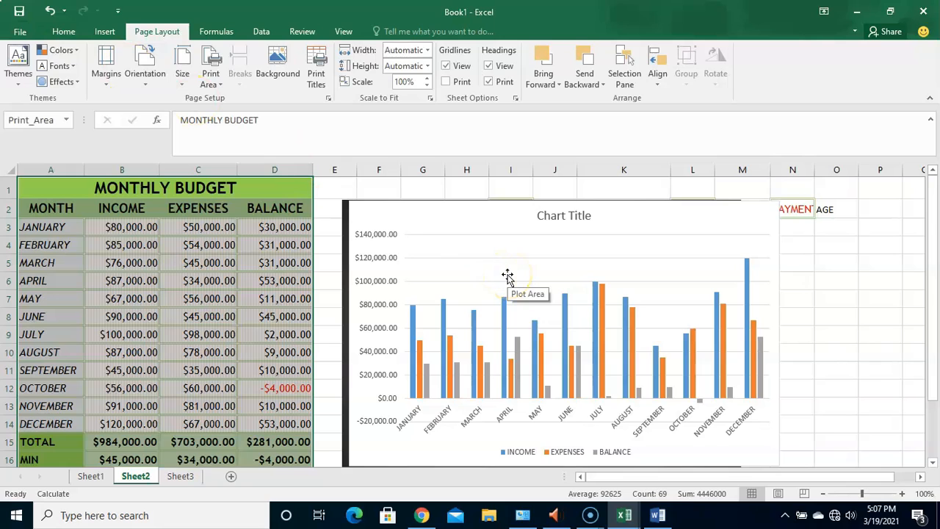
- Reopen the page setup's header settings and remove the custom header by setting it to none
left_click(318, 74)
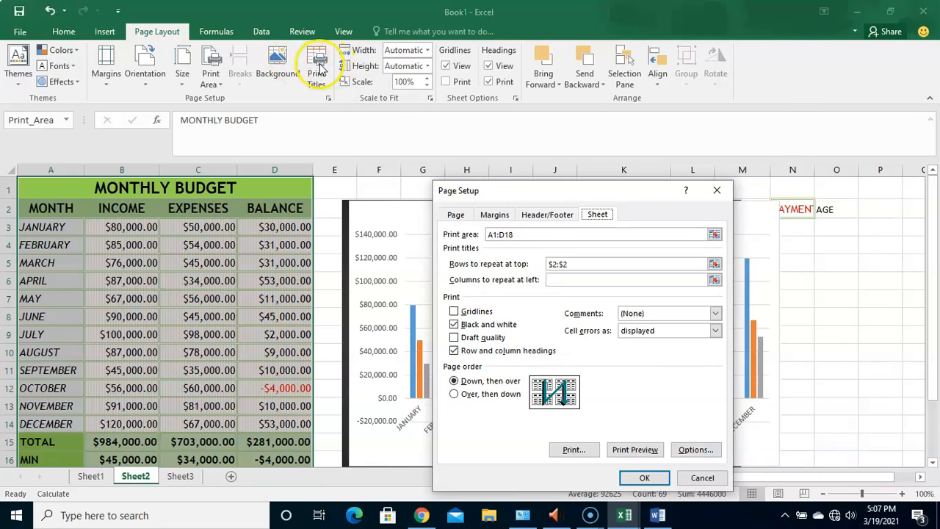
left_click(703, 478)
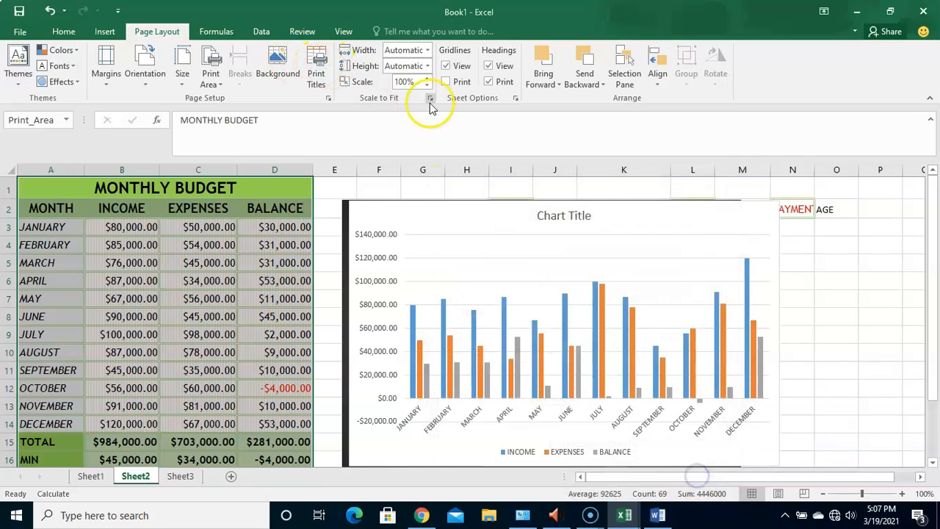
left_click(327, 98)
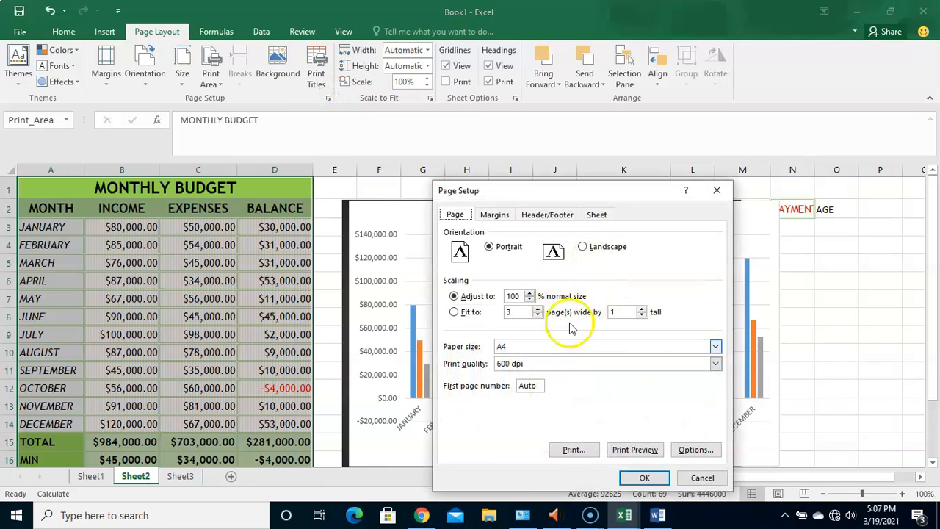
left_click(596, 215)
left_click(547, 215)
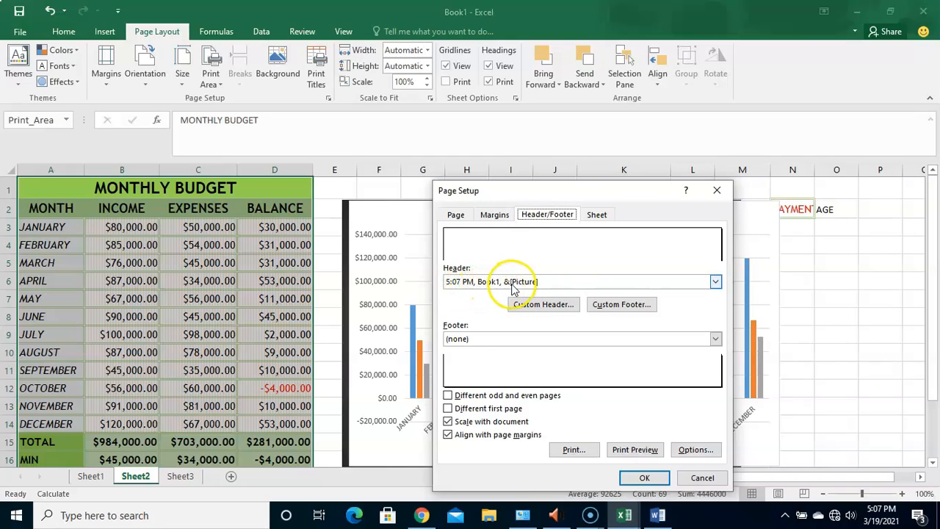
left_click(564, 284)
left_click(564, 283)
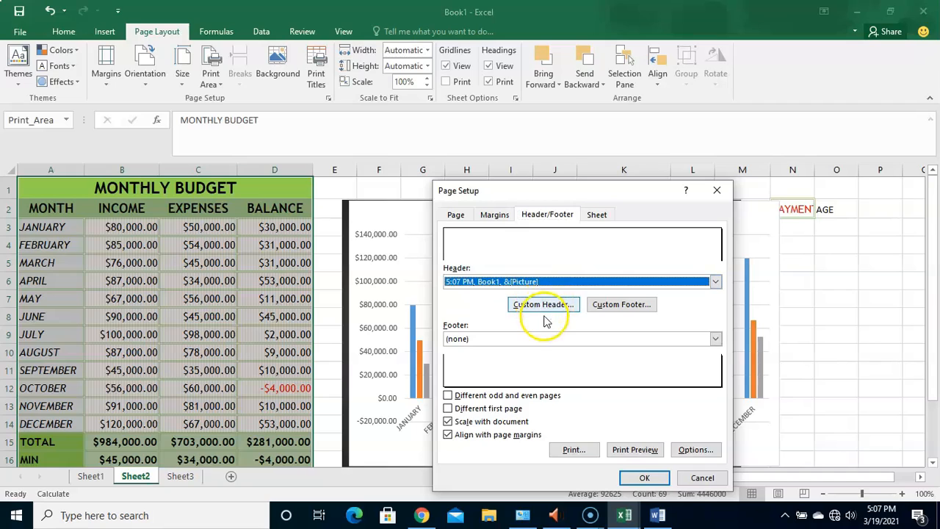
left_click(587, 284)
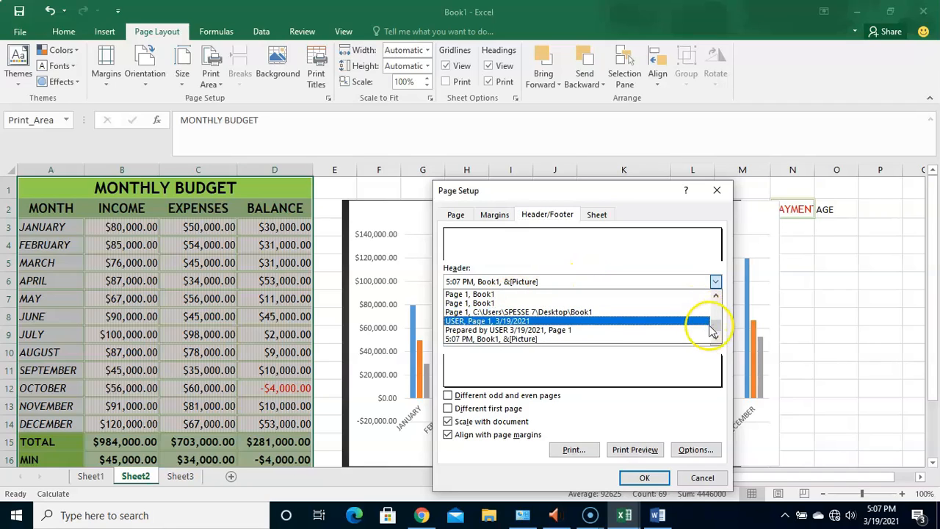
left_click_drag(718, 330, 713, 296)
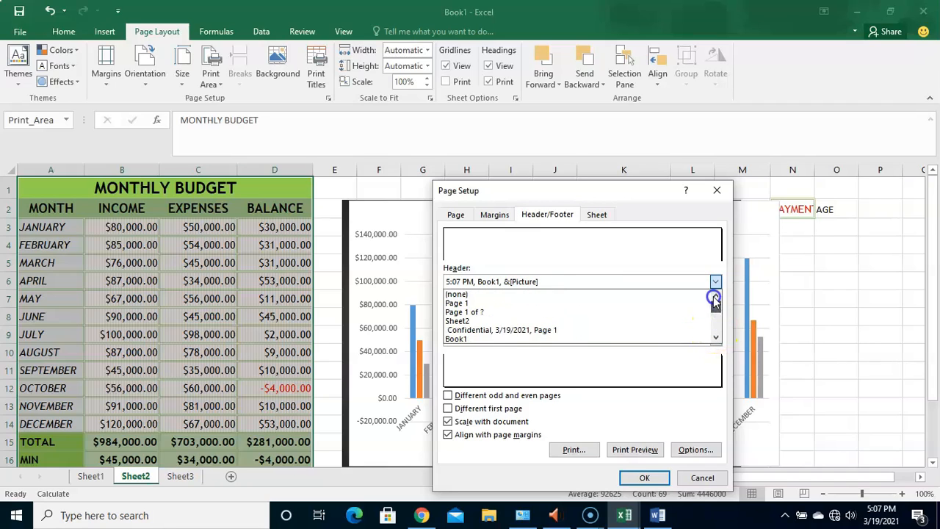
left_click(527, 294)
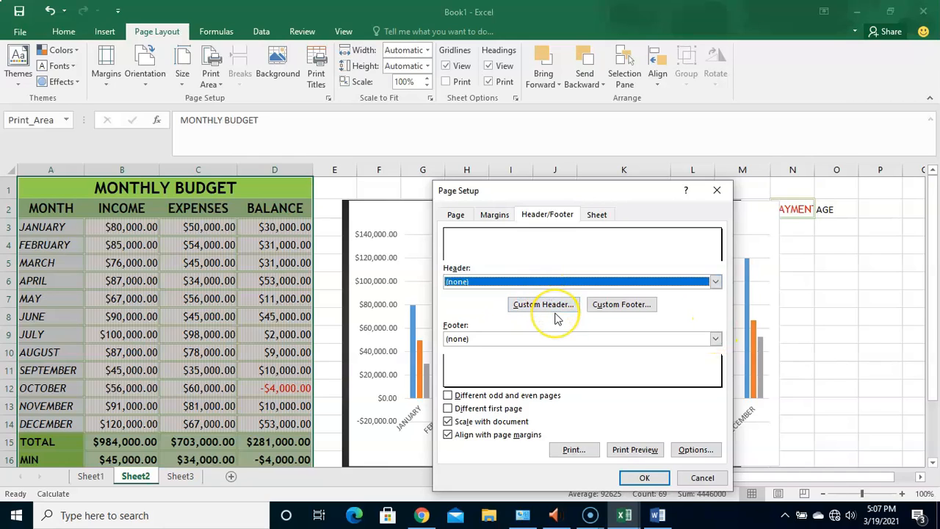
- Create a custom header with "Microsoft" on the left, "Go green" in the center and a person's first name on the right, and preview it
left_click(542, 304)
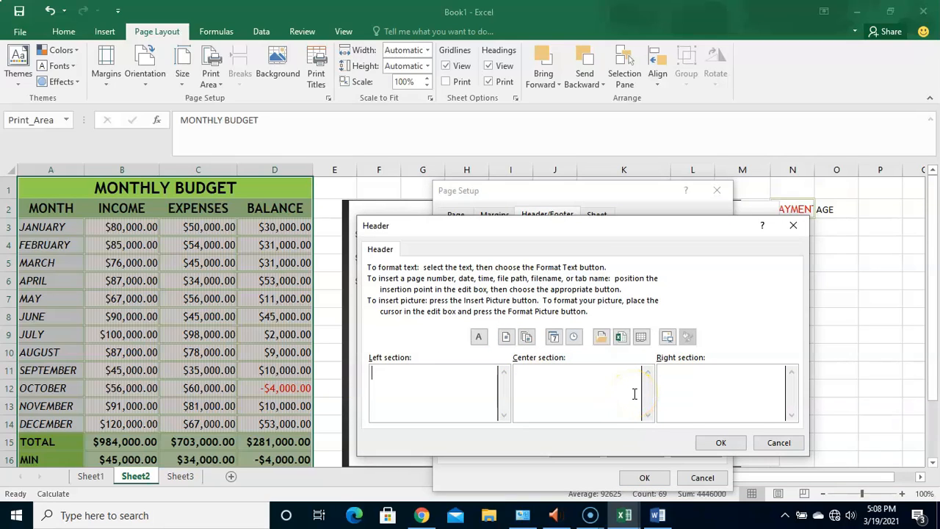
left_click(466, 382)
left_click(556, 393)
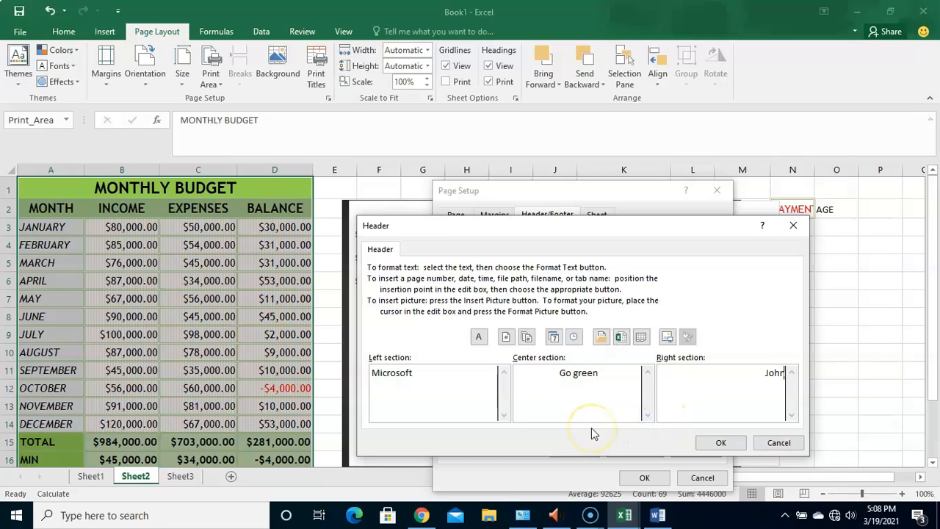
left_click(719, 442)
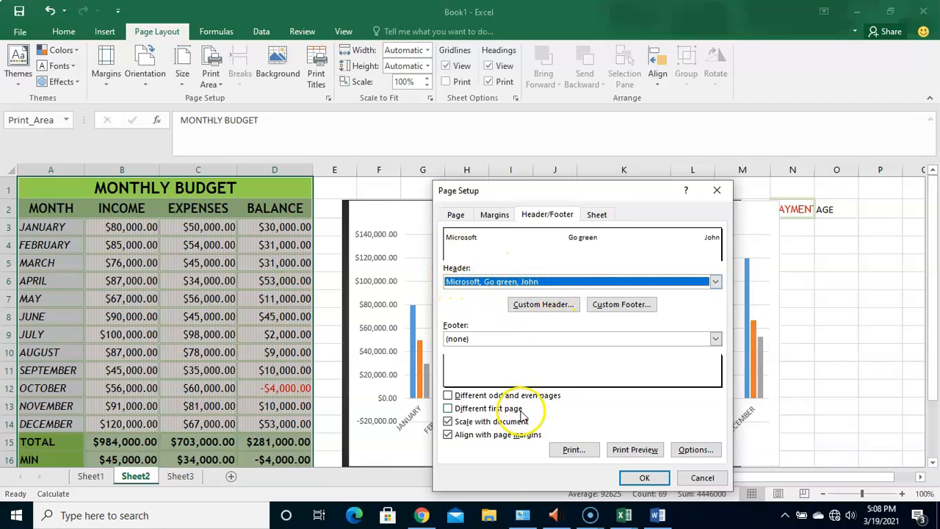
left_click(623, 448)
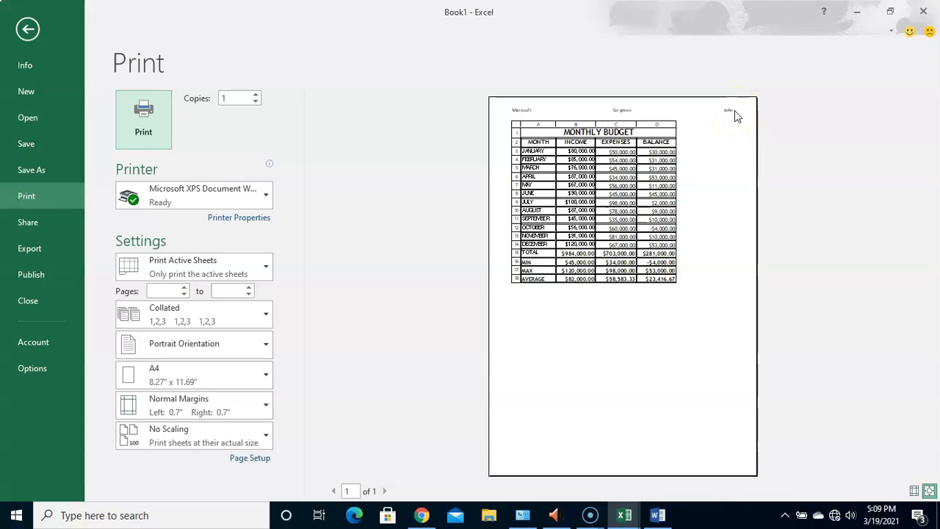
left_click(14, 28)
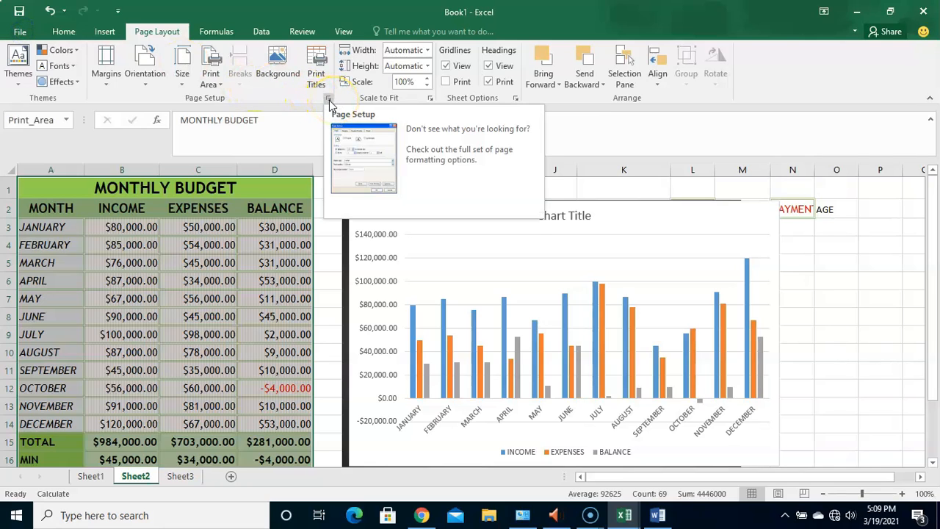
- Set the footer to the preset "Confidential, 3/19/2021, Page 1" and preview the printout
left_click(328, 99)
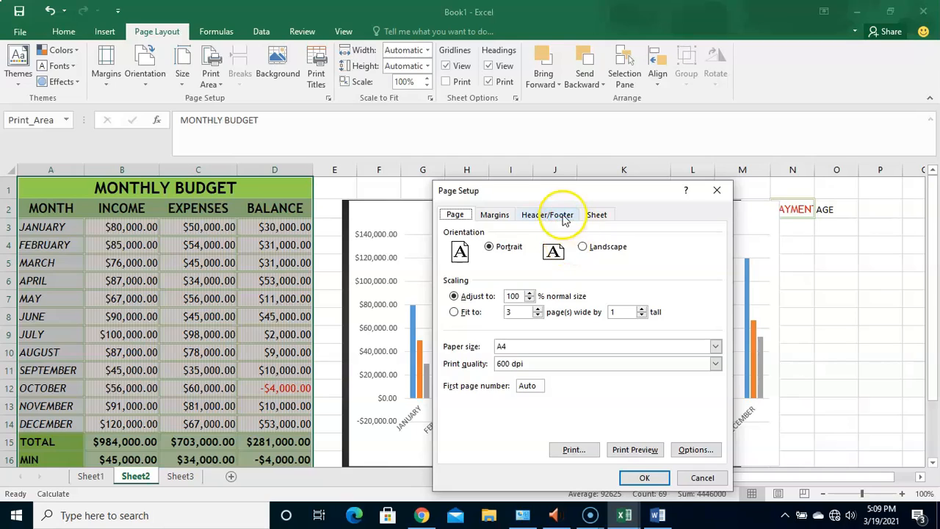
left_click(562, 218)
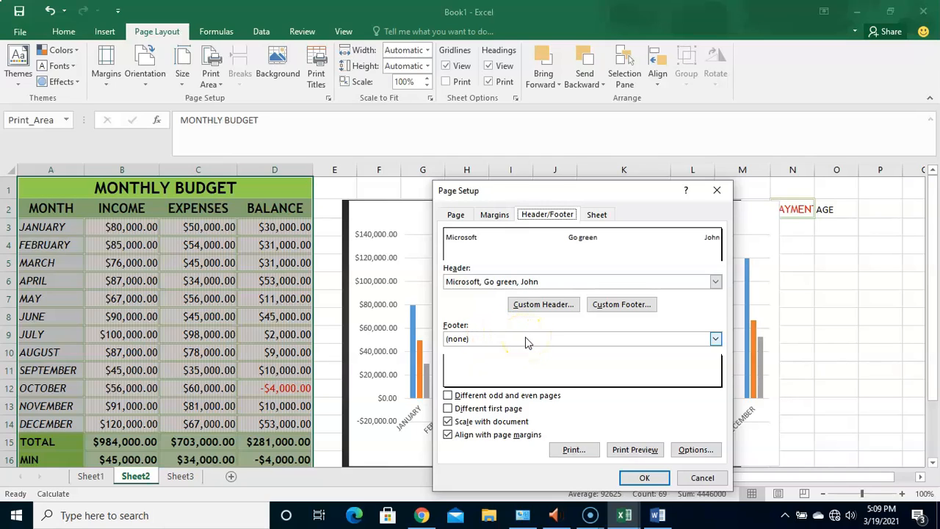
left_click(715, 338)
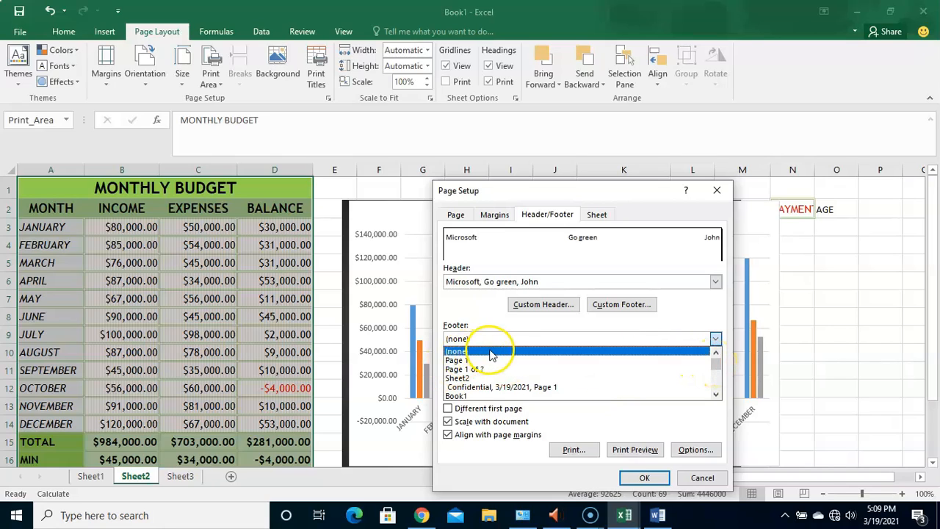
left_click(503, 387)
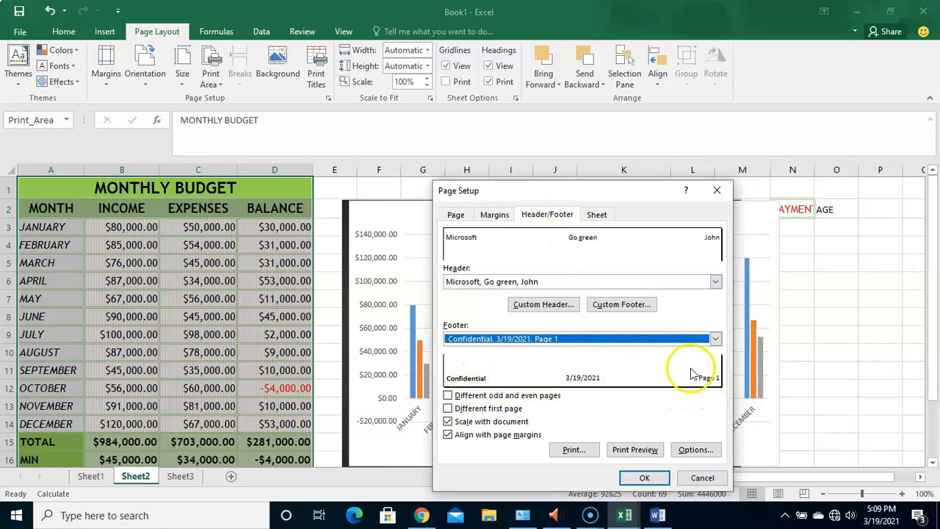
left_click(636, 450)
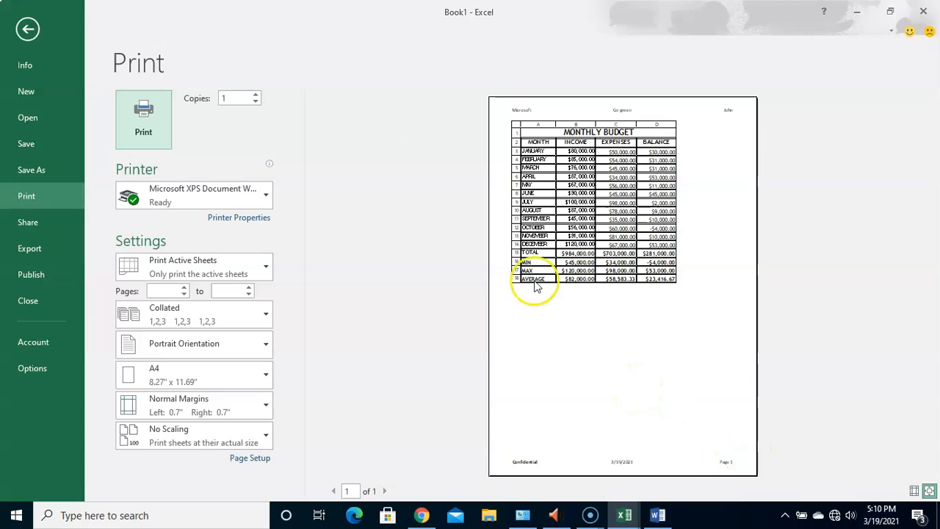
left_click(28, 29)
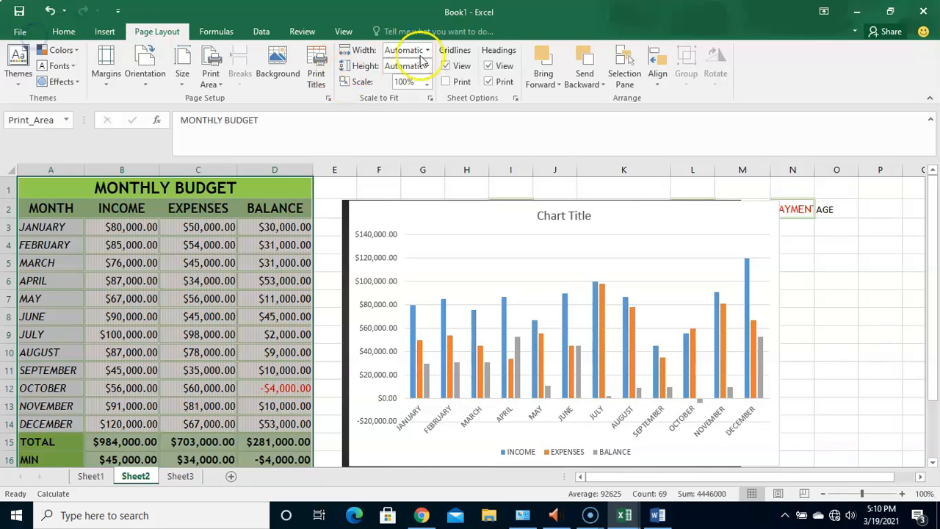
- Turn off black-and-white printing for the budget sheet and preview the printout
left_click(328, 98)
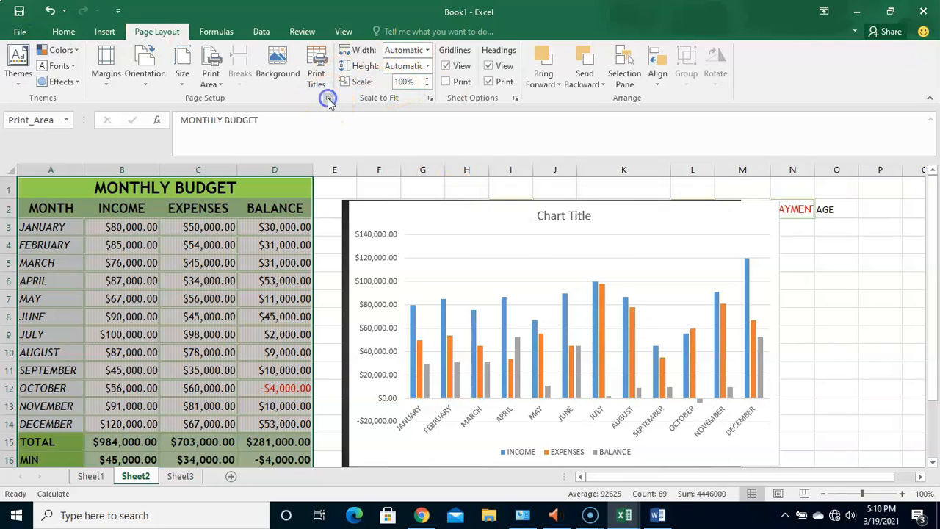
left_click(592, 215)
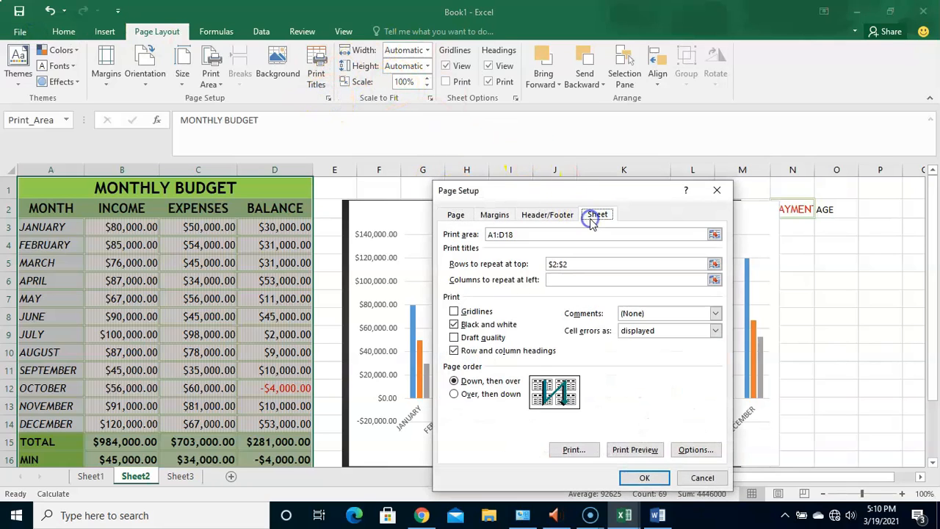
left_click(454, 323)
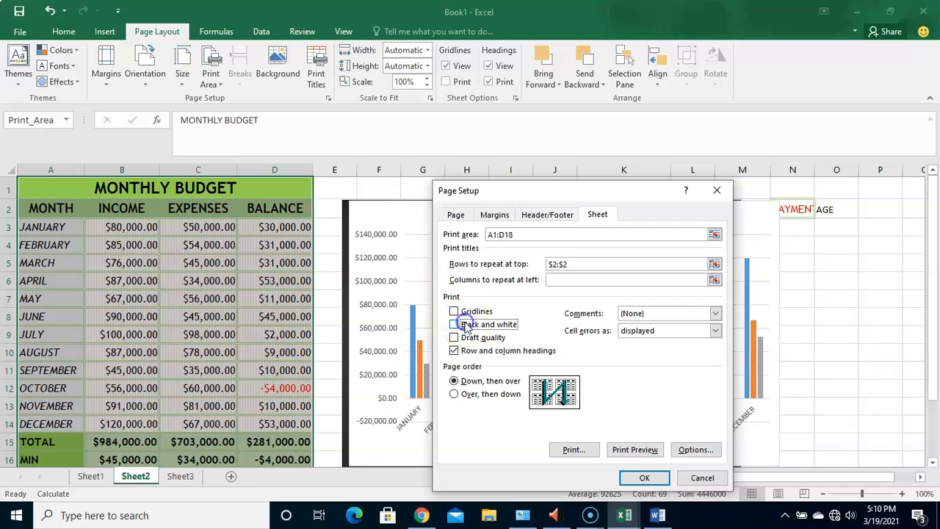
left_click(634, 450)
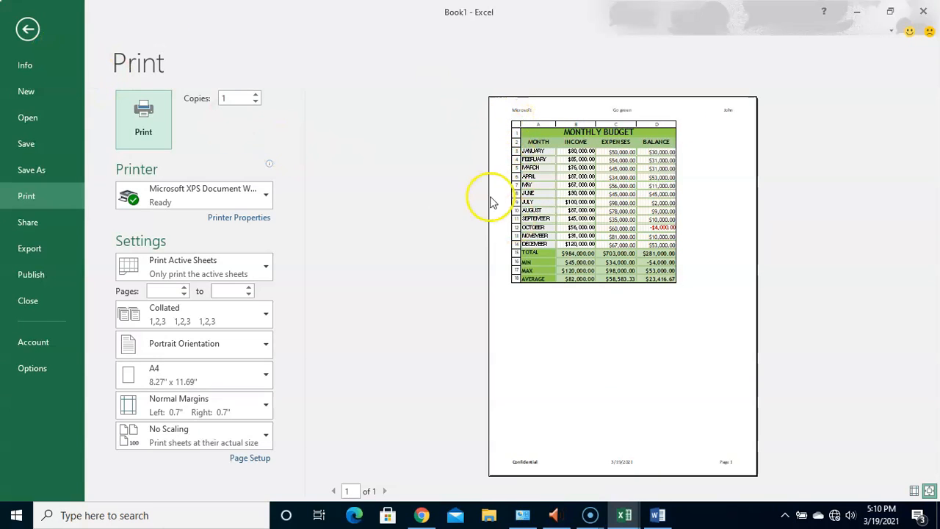
left_click(28, 29)
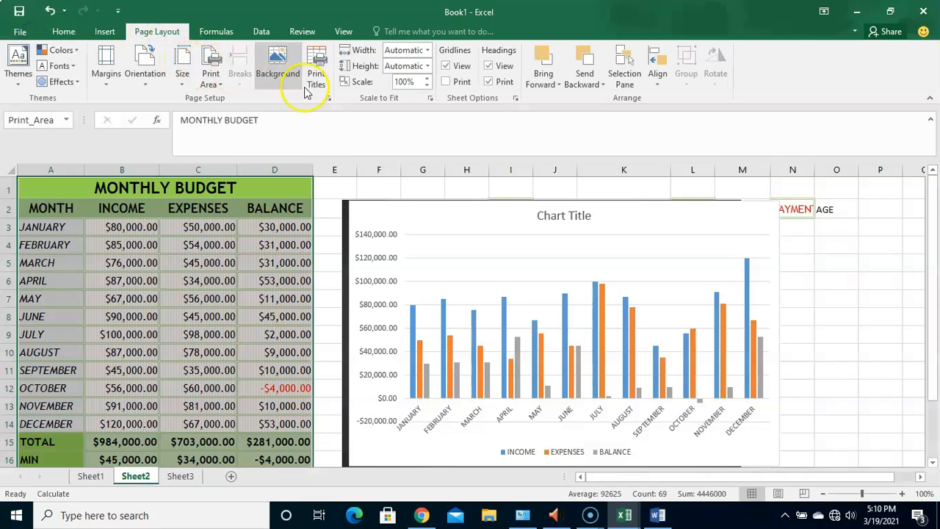
- Turn off printing of row and column headings and preview the printout
left_click(329, 98)
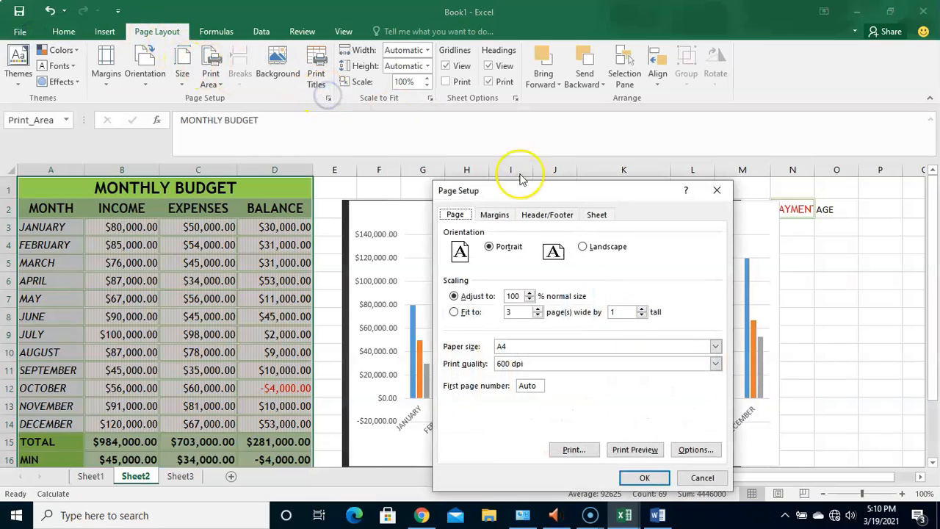
left_click(596, 214)
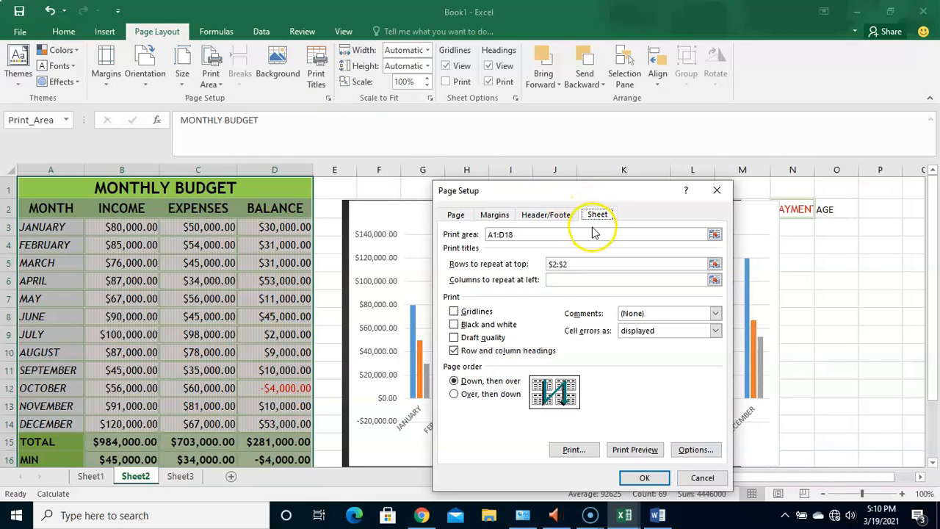
left_click(476, 351)
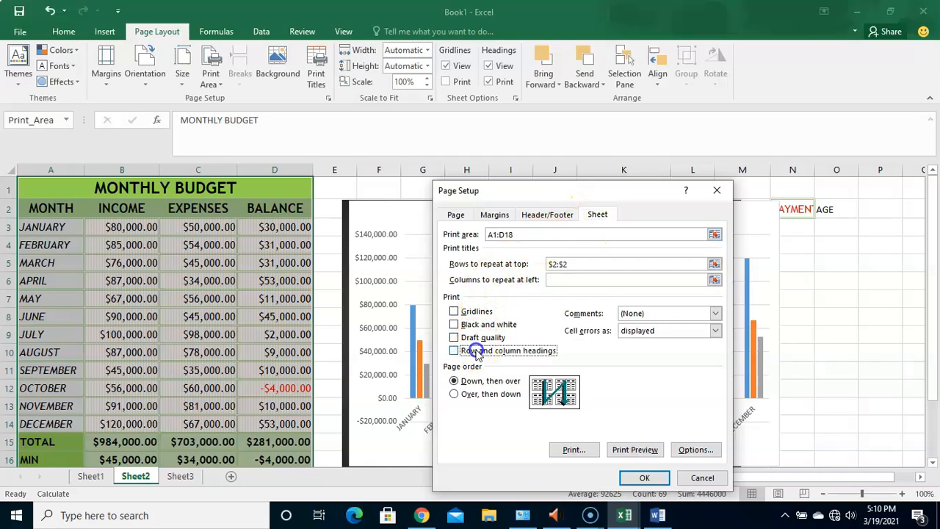
left_click(636, 451)
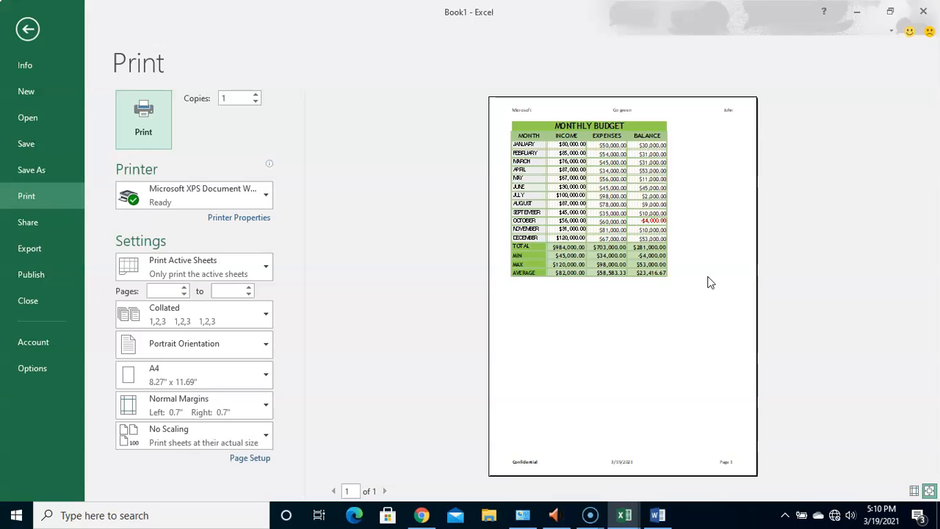
- Clear the print area set on the monthly budget table and preview the printout
left_click(29, 30)
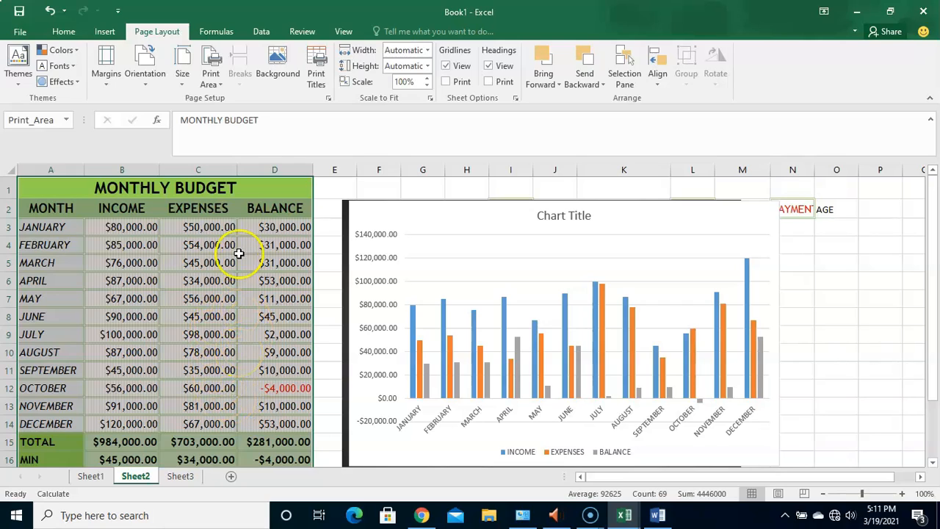
left_click(218, 189)
left_click_drag(218, 188, 217, 438)
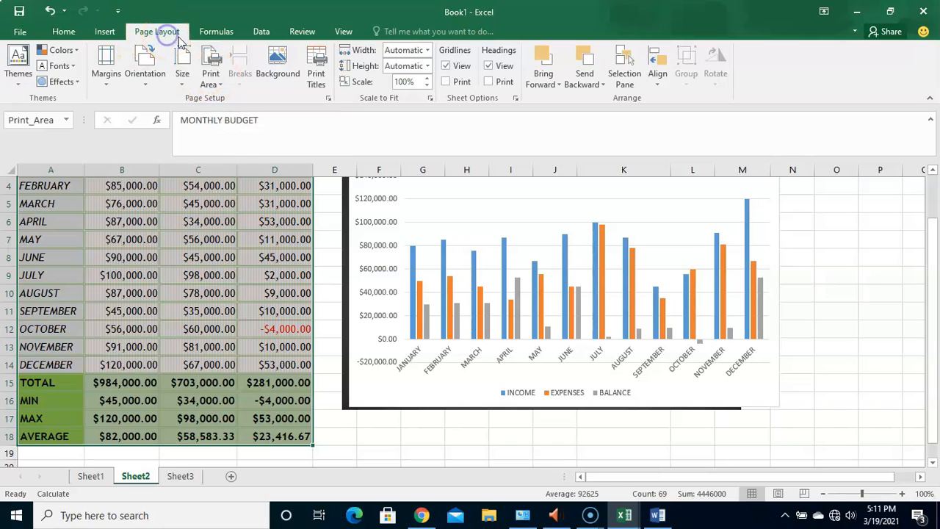
left_click(218, 85)
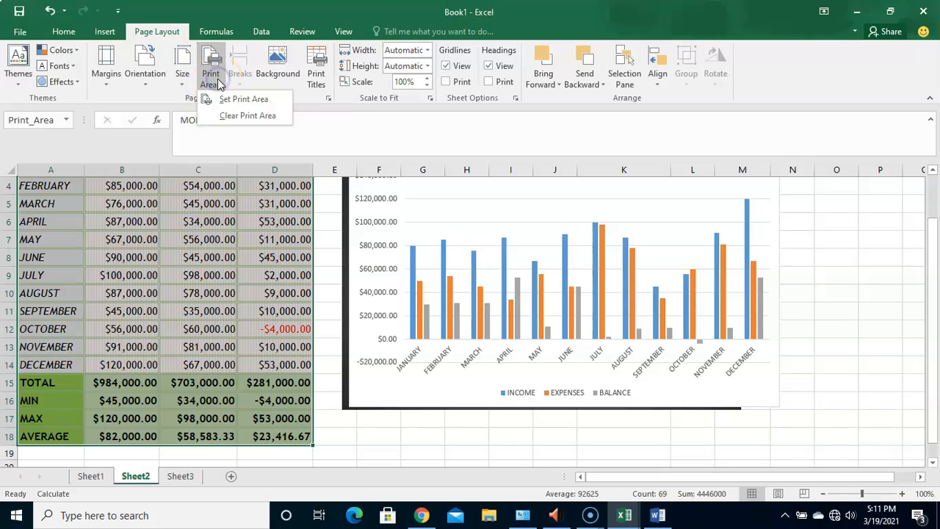
left_click(245, 117)
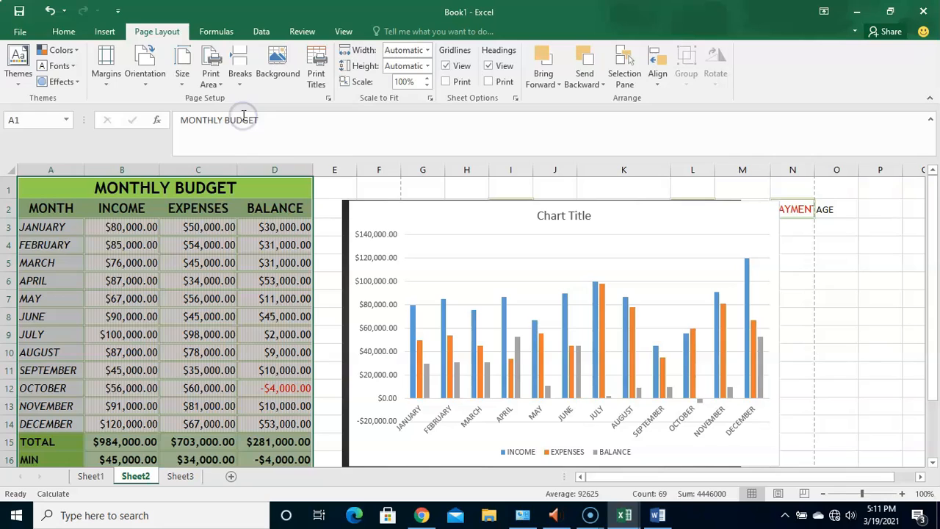
left_click(323, 216)
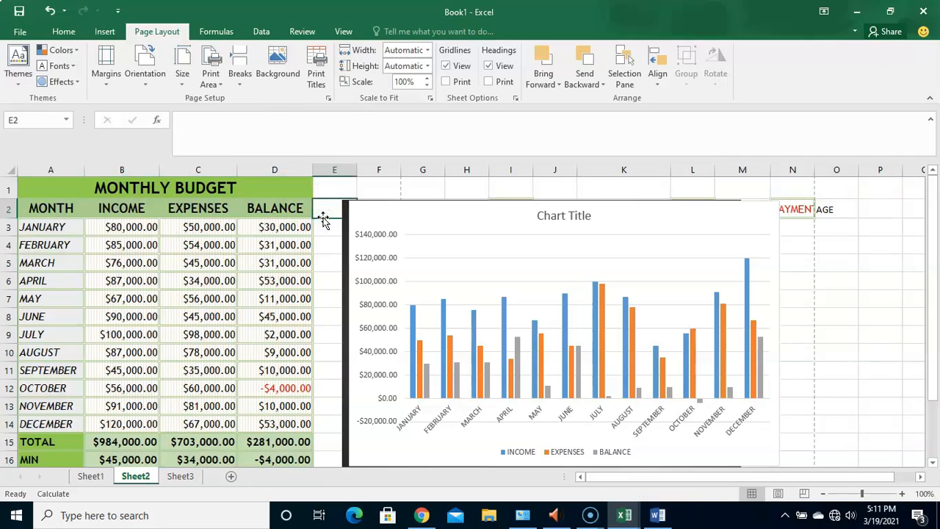
left_click(328, 99)
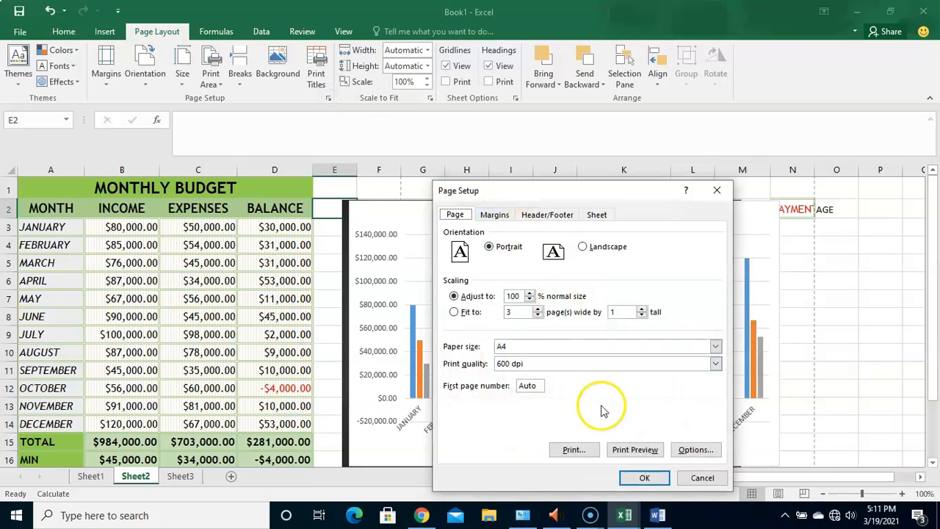
left_click(635, 450)
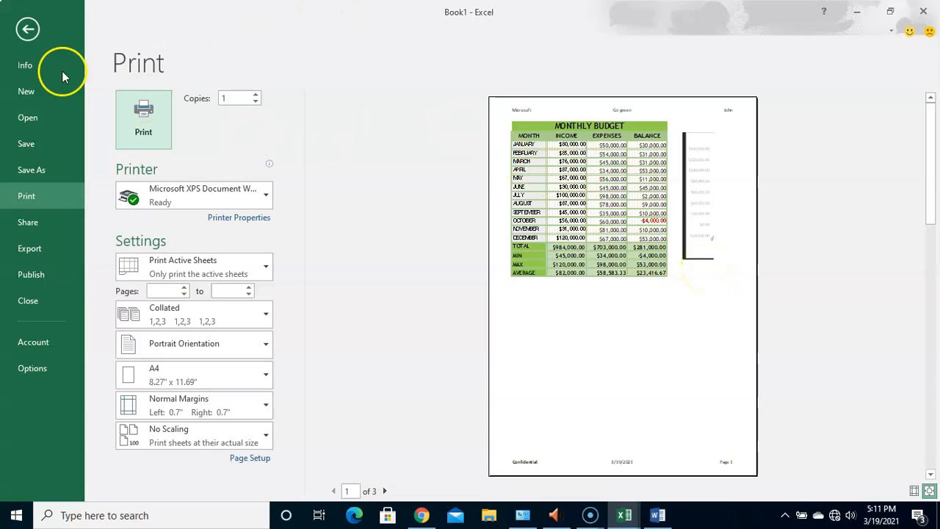
- Reopen the print preview and page through all pages of the printout, returning to page 1
left_click(22, 29)
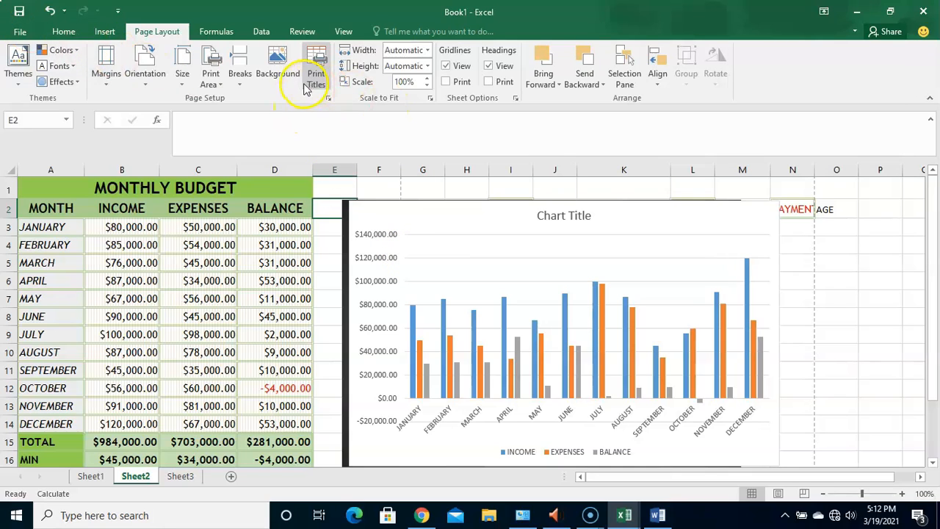
left_click(19, 32)
left_click(26, 195)
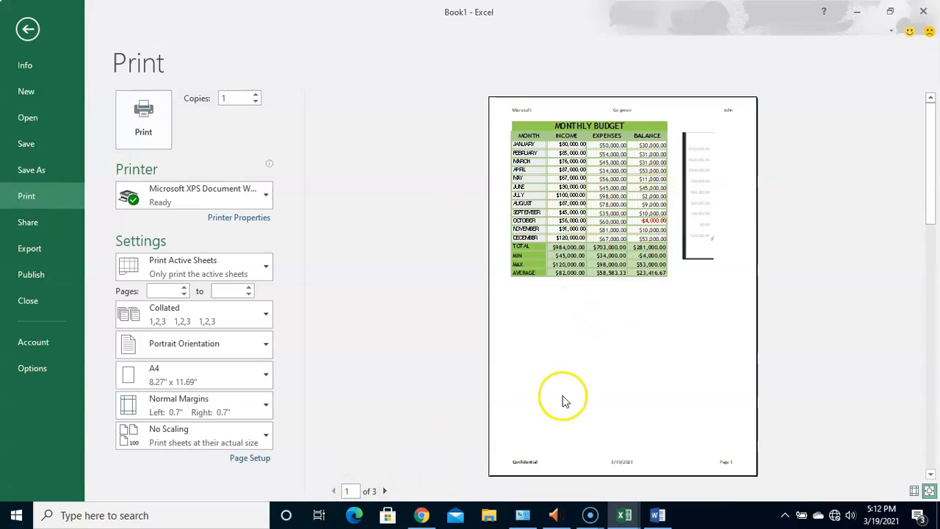
left_click(384, 490)
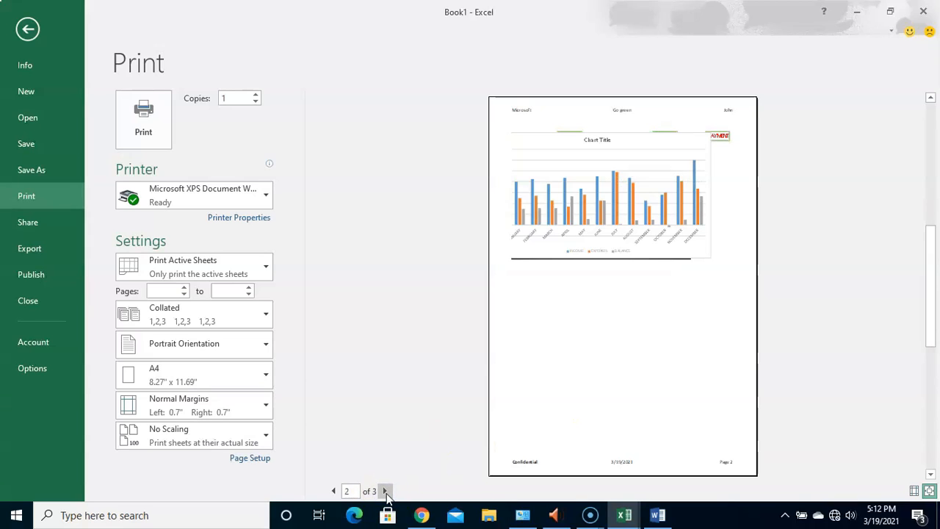
left_click(385, 491)
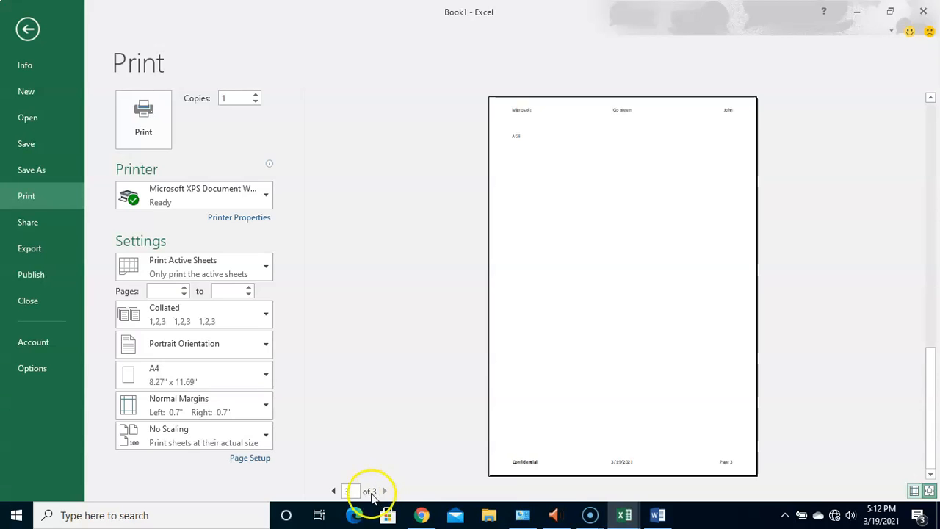
left_click(333, 492)
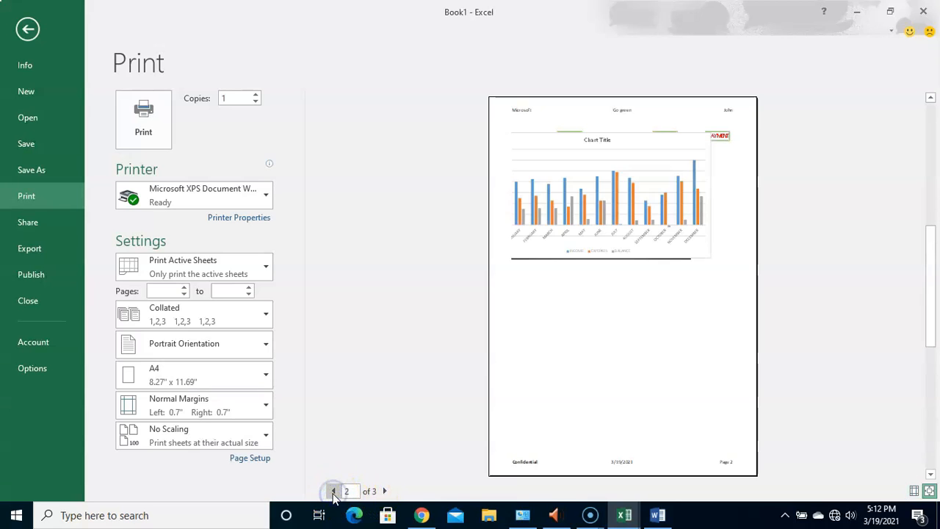
left_click(334, 492)
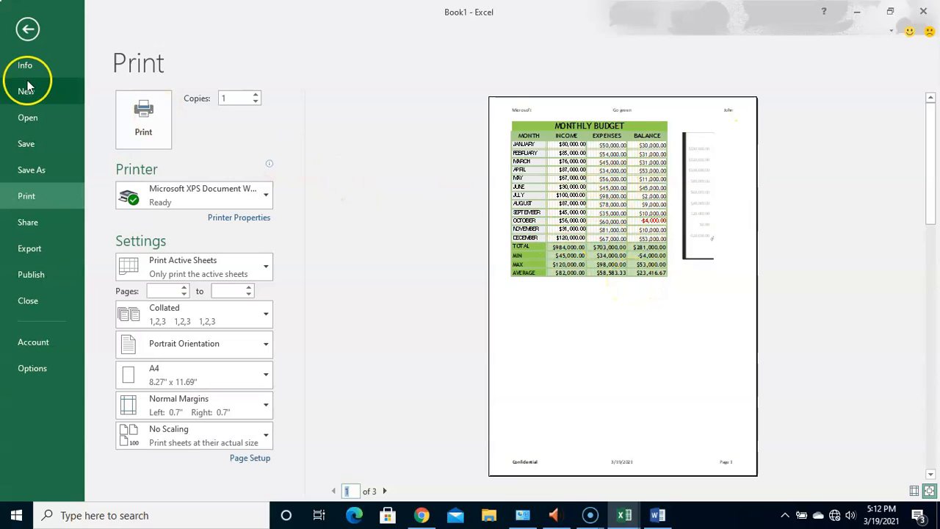
- Change the budget sheet's page orientation to landscape and preview the printout
left_click(27, 31)
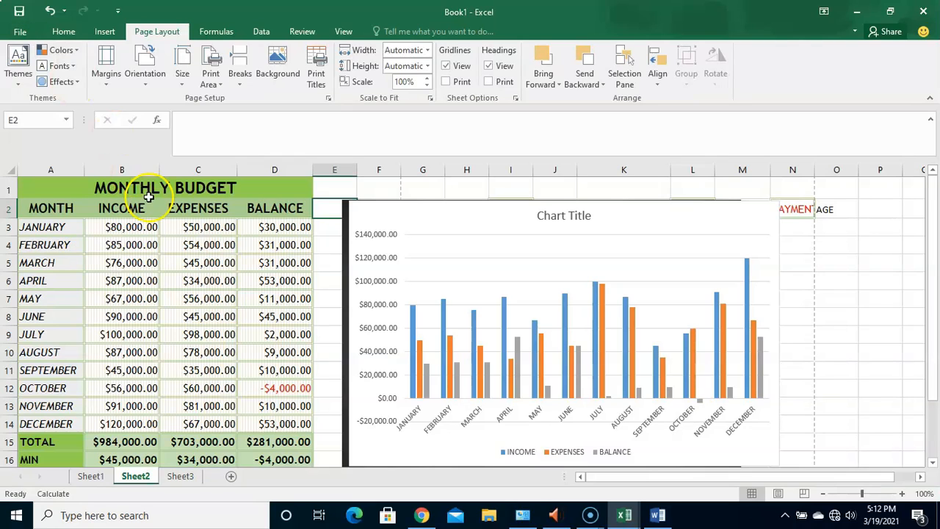
left_click(328, 98)
left_click(593, 248)
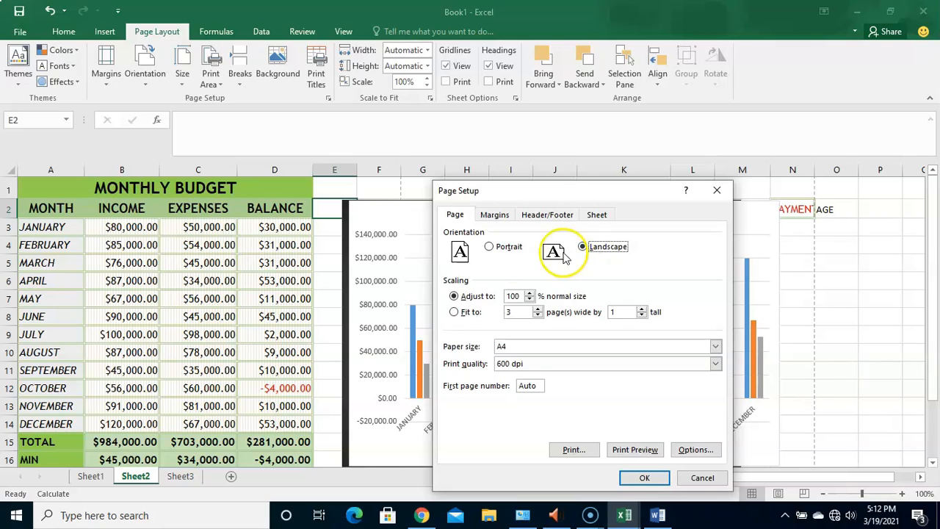
left_click(625, 446)
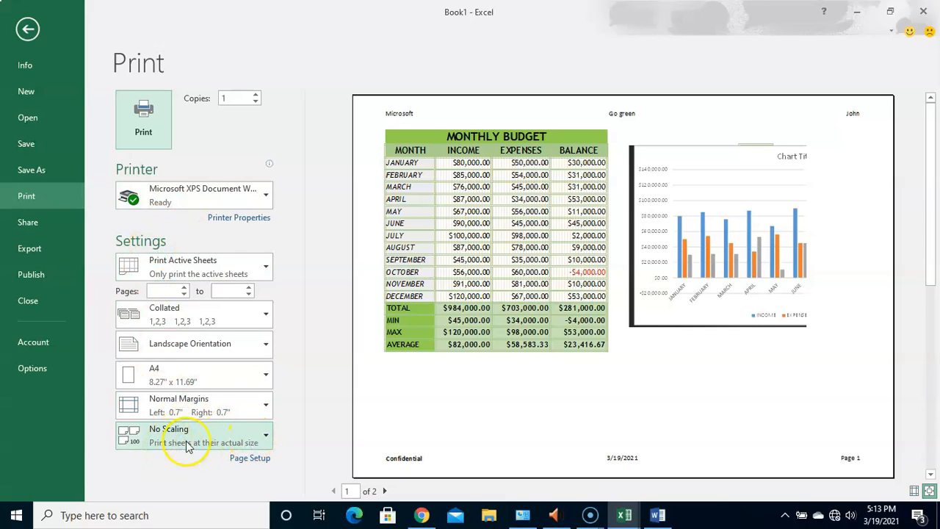
- Try the print scaling Fit Sheet on One Page, followed by Fit All Columns on One Page
left_click(261, 437)
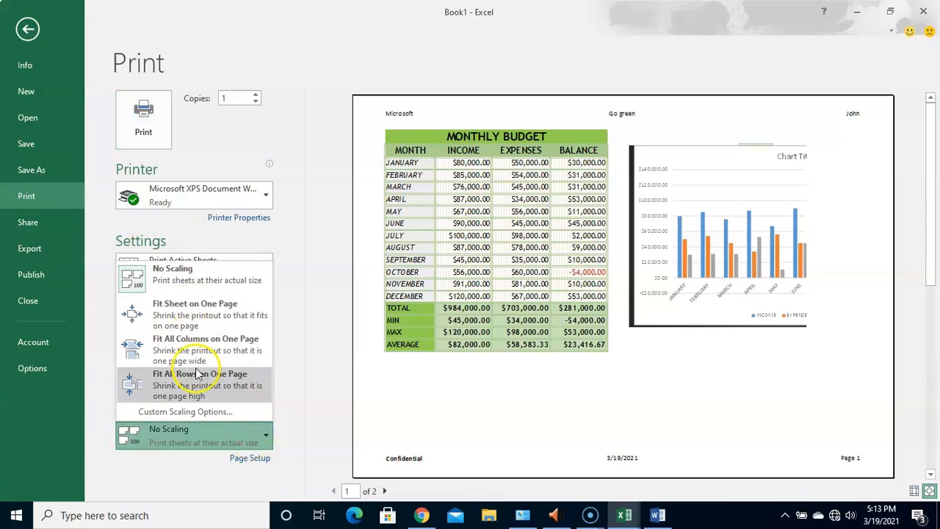
left_click(183, 318)
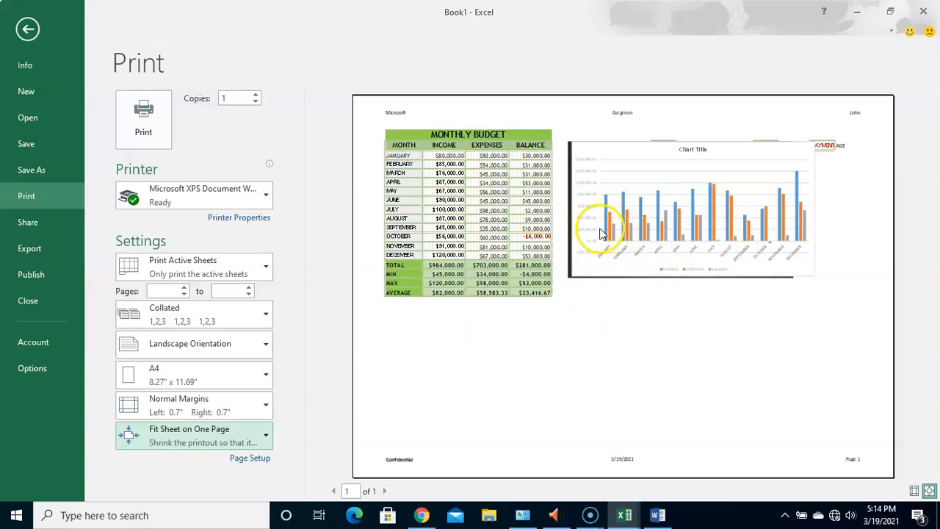
left_click(255, 432)
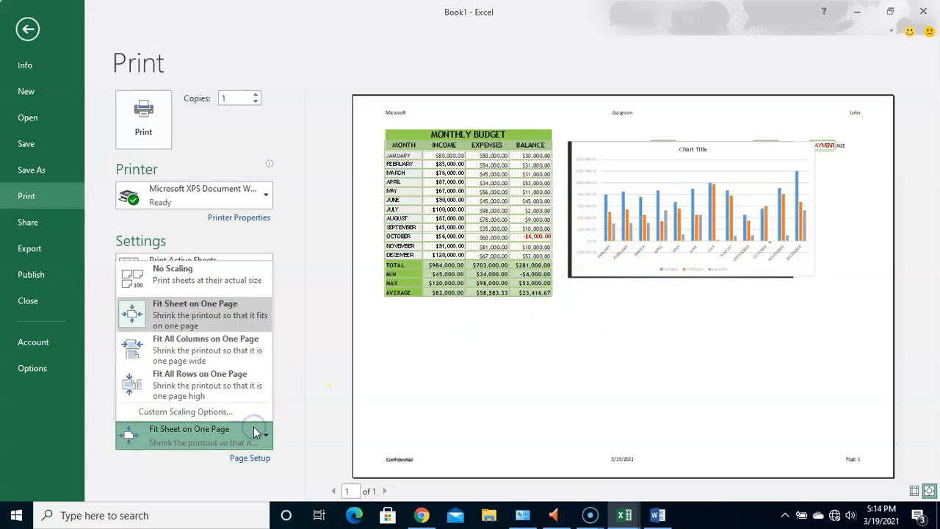
left_click(202, 354)
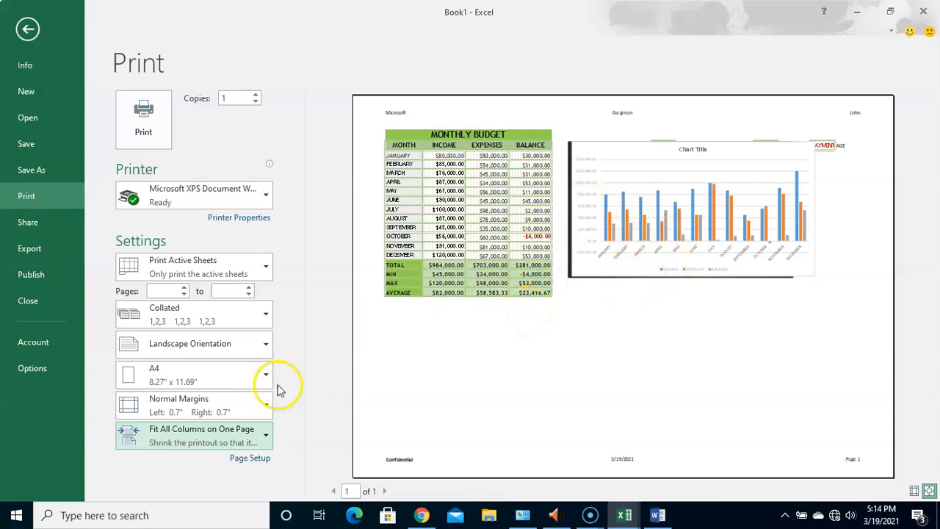
left_click(242, 434)
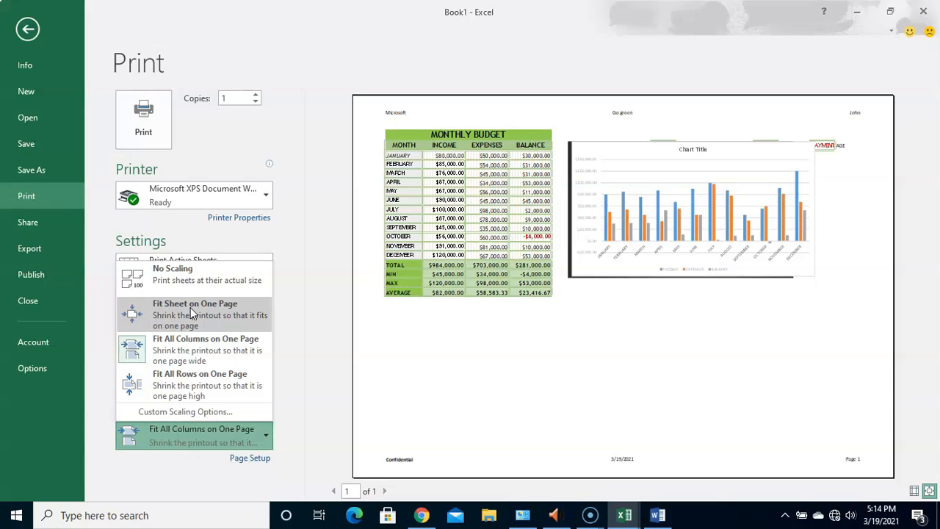
left_click(195, 356)
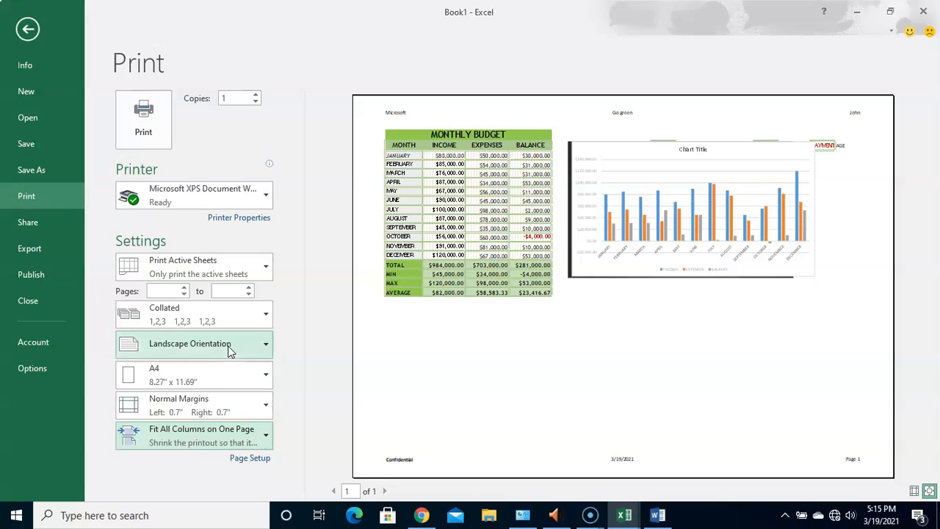
- Set the print scaling back to No Scaling so the sheet prints at its actual size
left_click(237, 434)
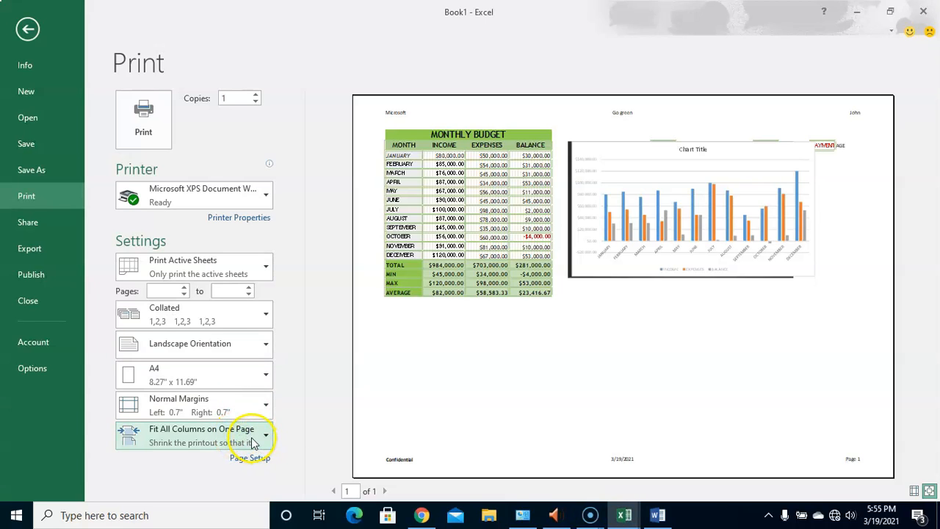
left_click(251, 441)
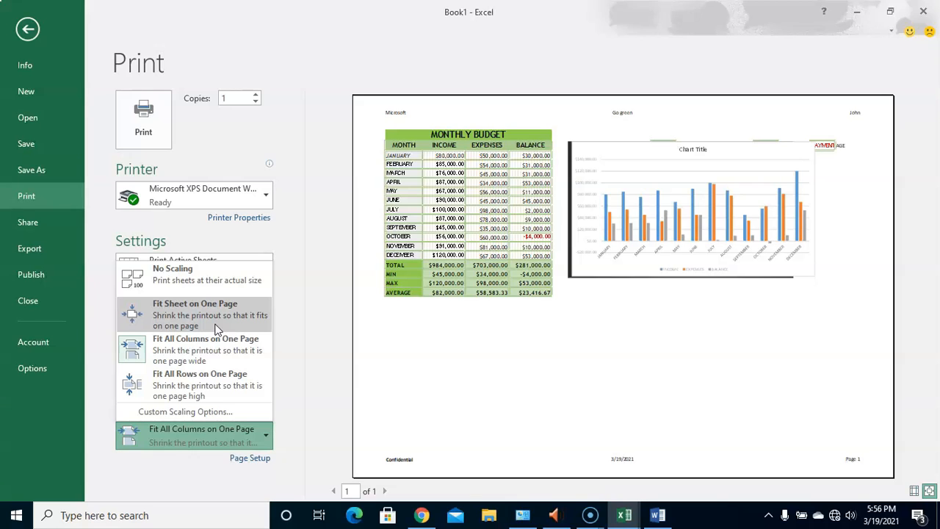
left_click(205, 350)
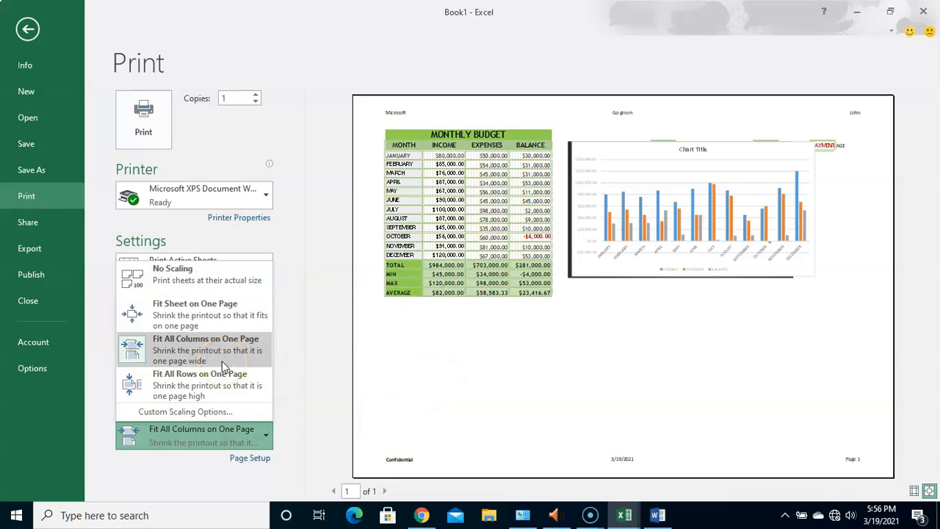
left_click(224, 276)
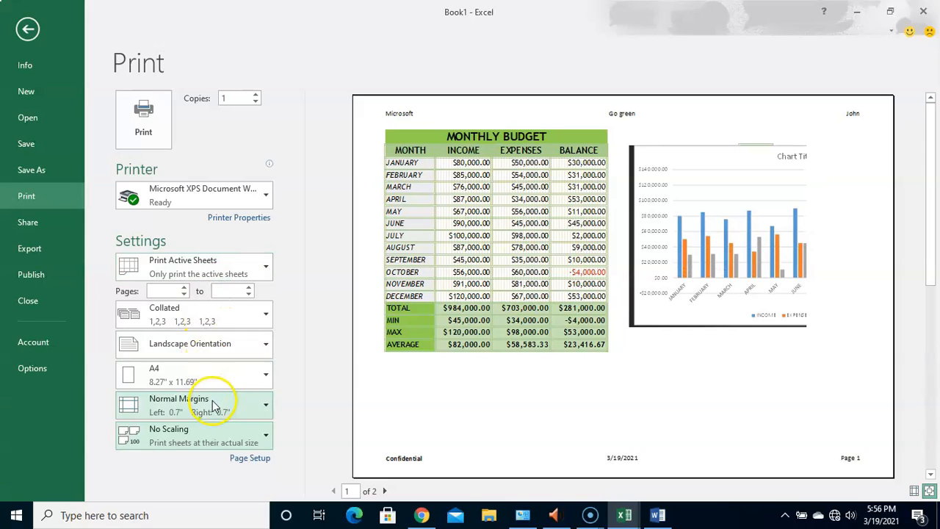
- Review the scaling choices for fitting the sheet, all columns or all rows on one page
left_click(208, 440)
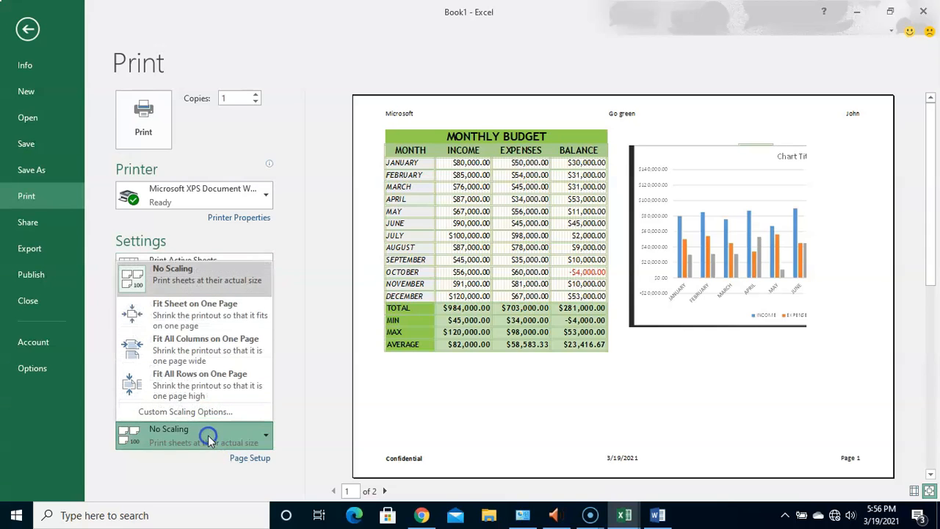
left_click(211, 353)
left_click(218, 316)
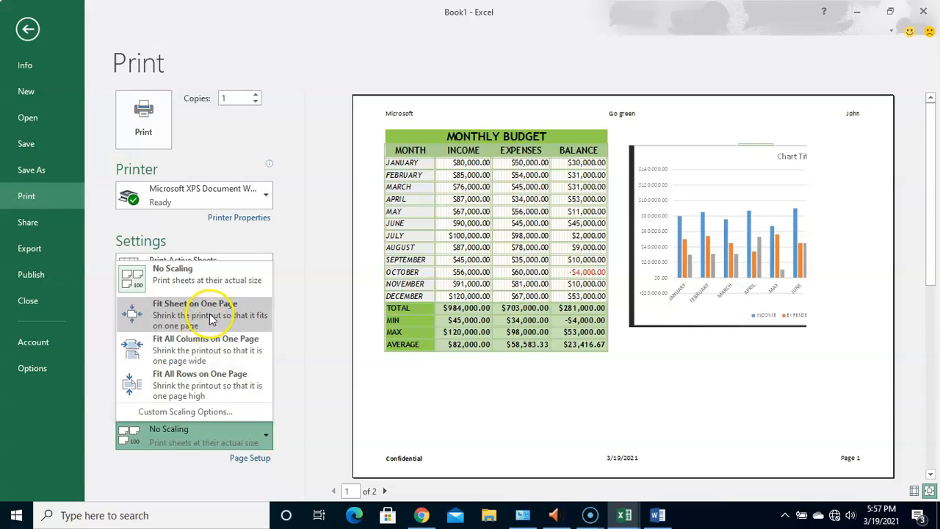
left_click(205, 388)
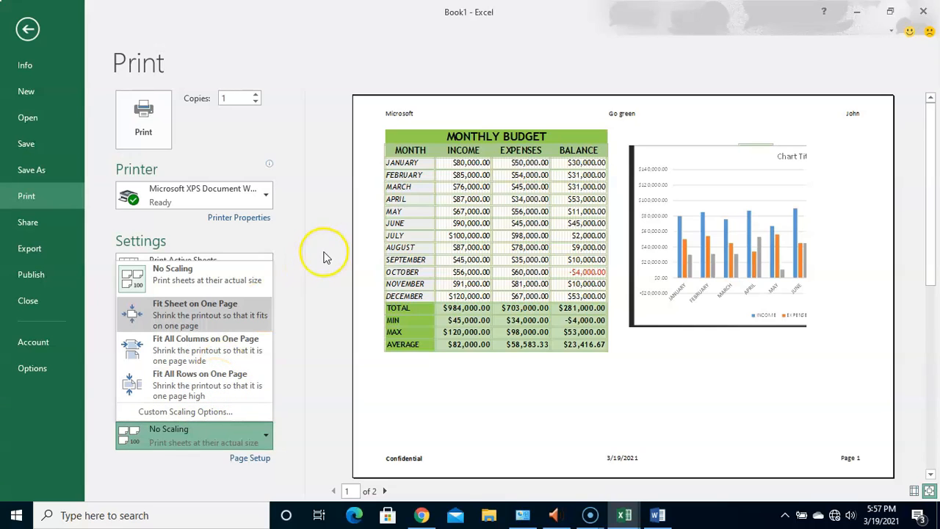
left_click(287, 235)
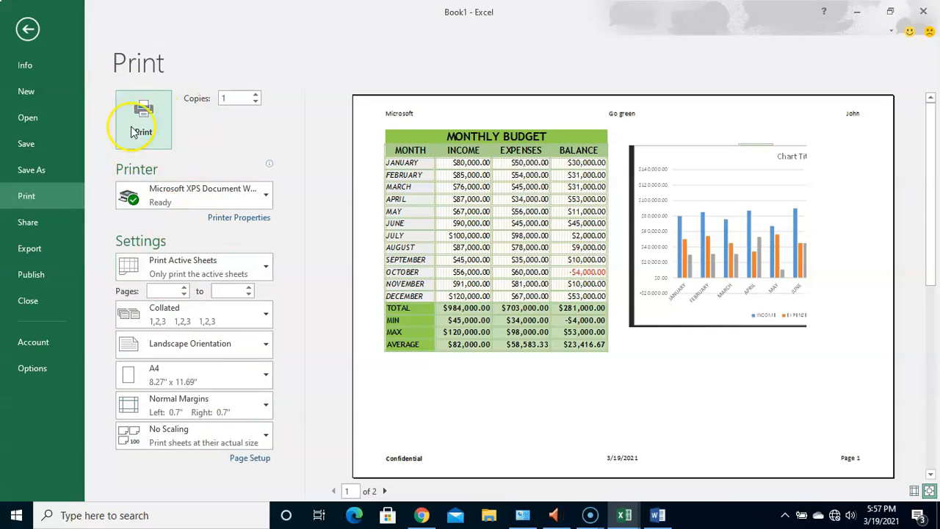
- Reopen the print settings and examine the choices for orientation, paper size, margins and collation
left_click(28, 32)
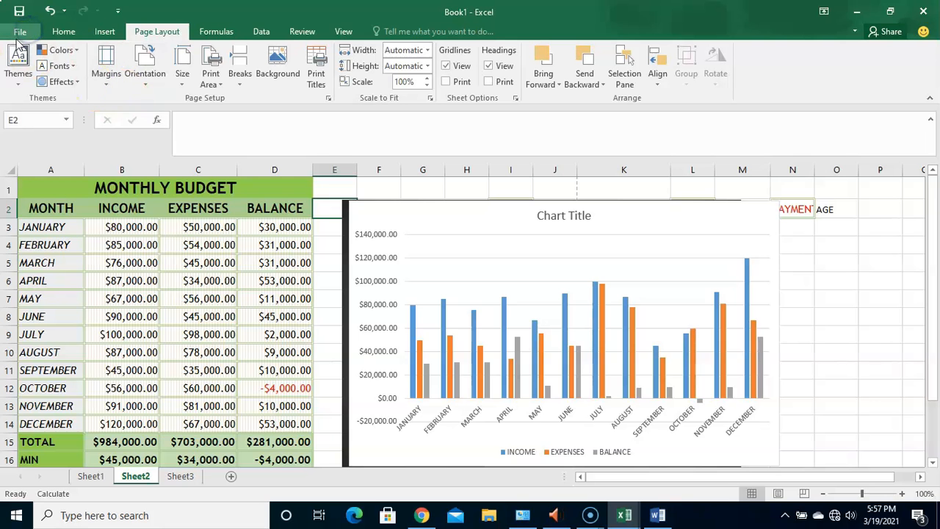
left_click(17, 31)
left_click(25, 196)
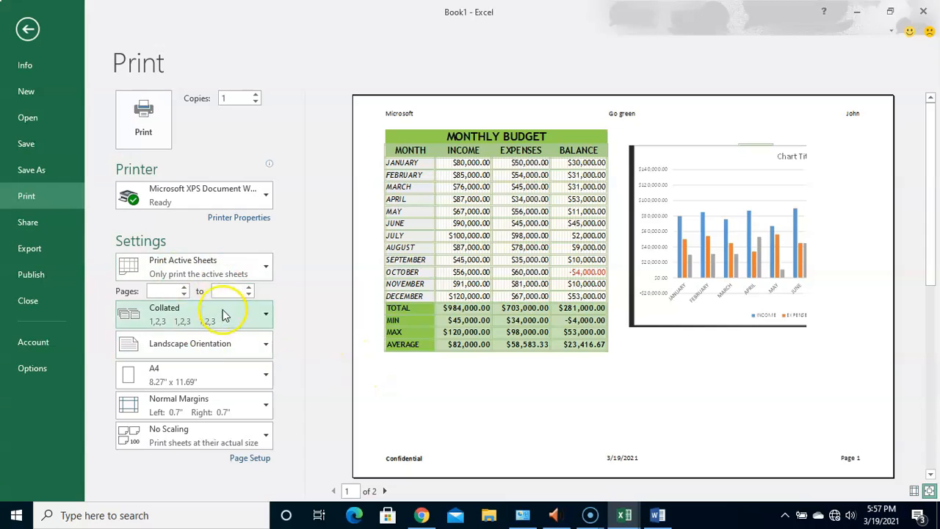
left_click(225, 349)
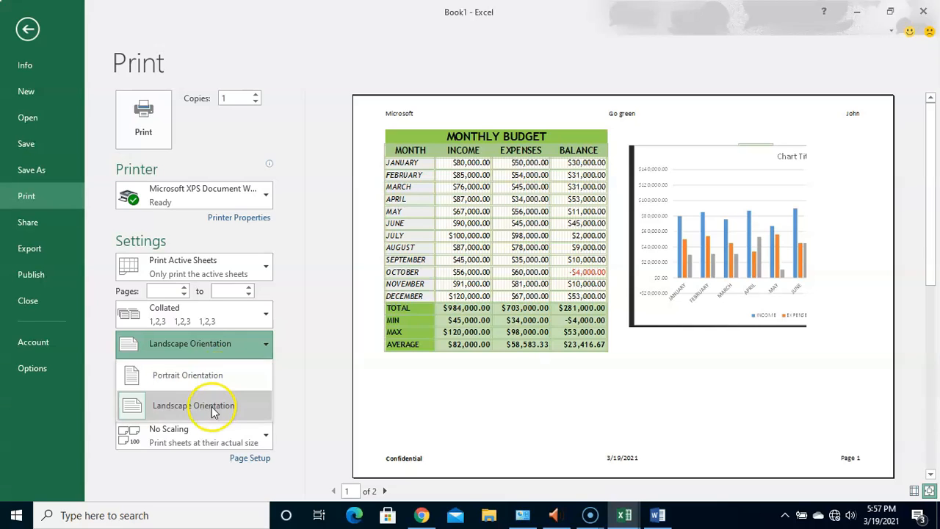
left_click(307, 383)
left_click(216, 380)
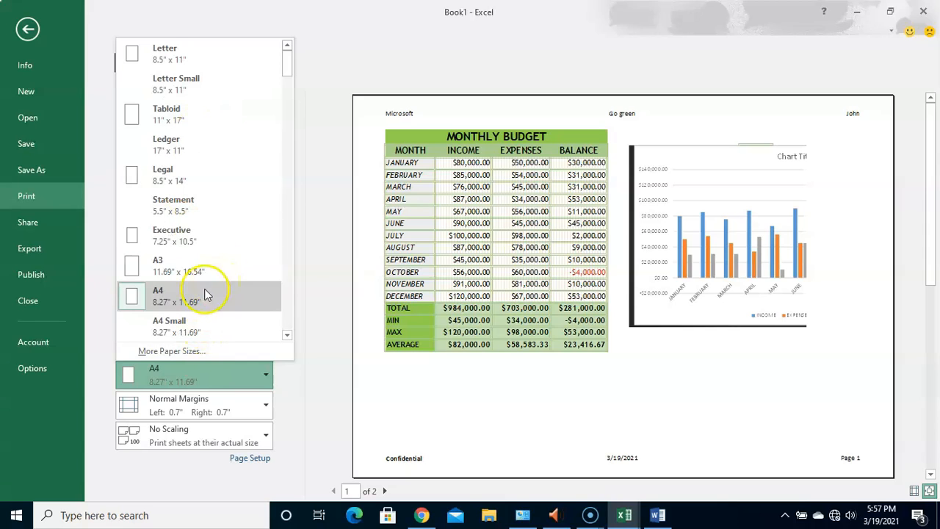
left_click(299, 396)
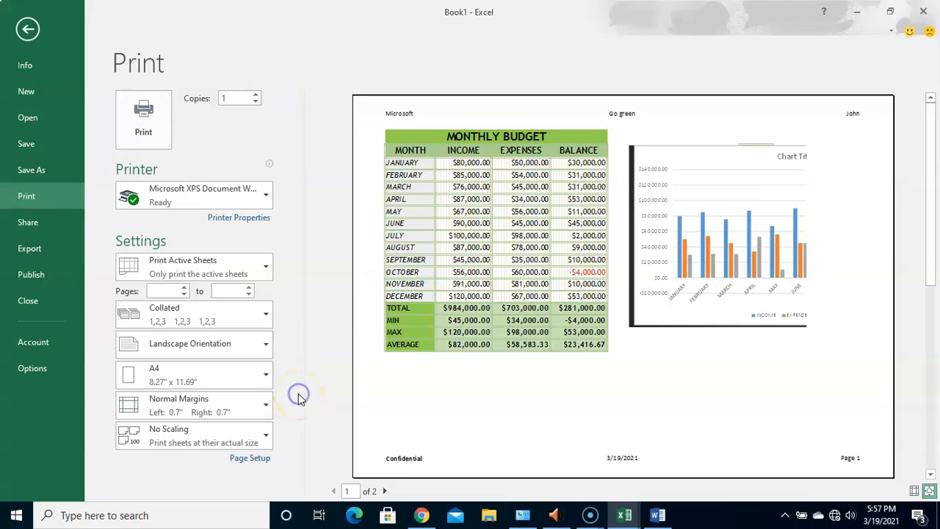
left_click(226, 408)
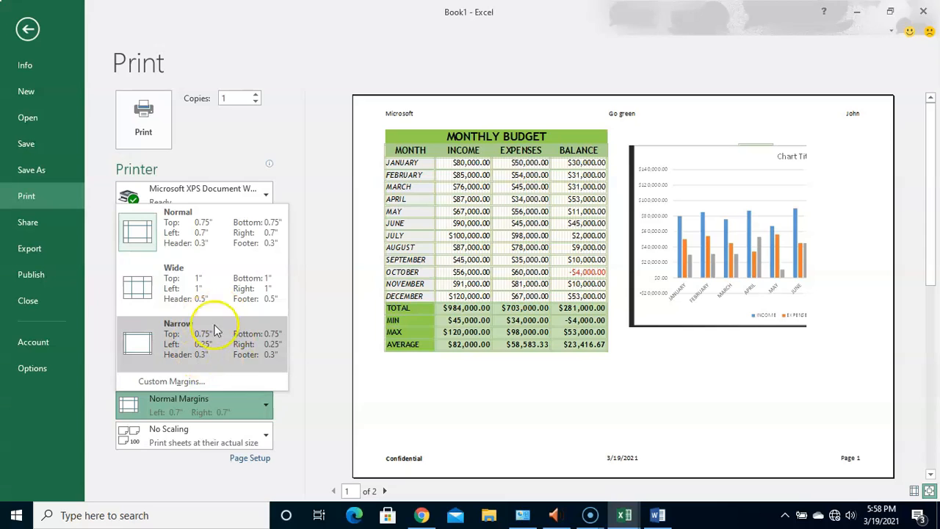
left_click(305, 410)
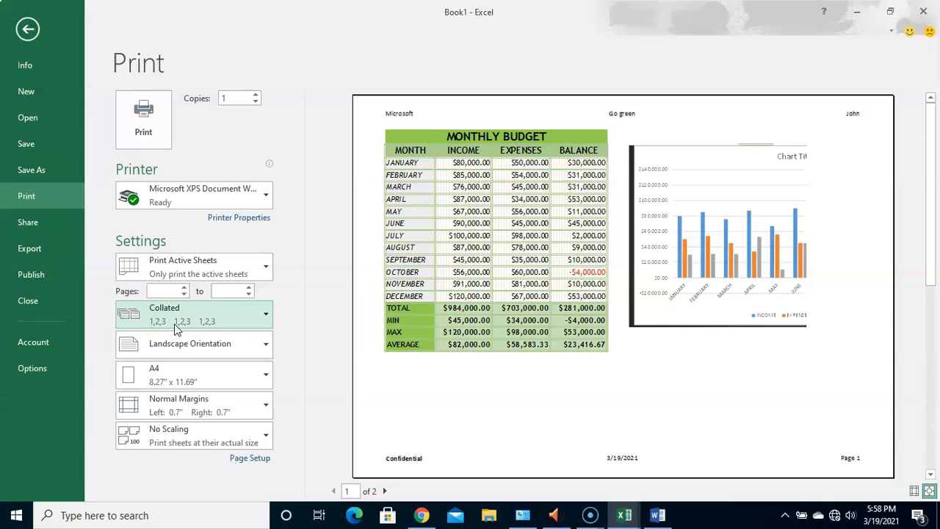
left_click(263, 314)
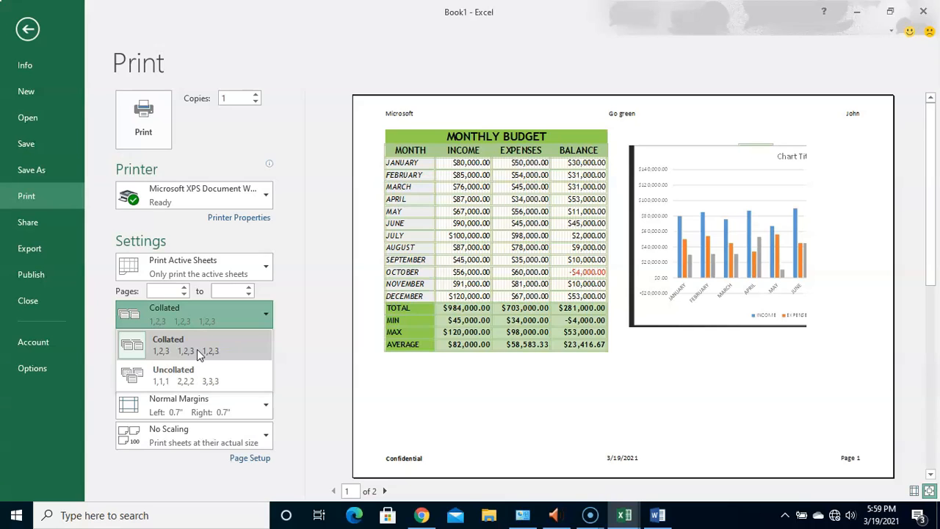
- Limit the print range to page 1 by setting the pages from 1 to 1
left_click(165, 290)
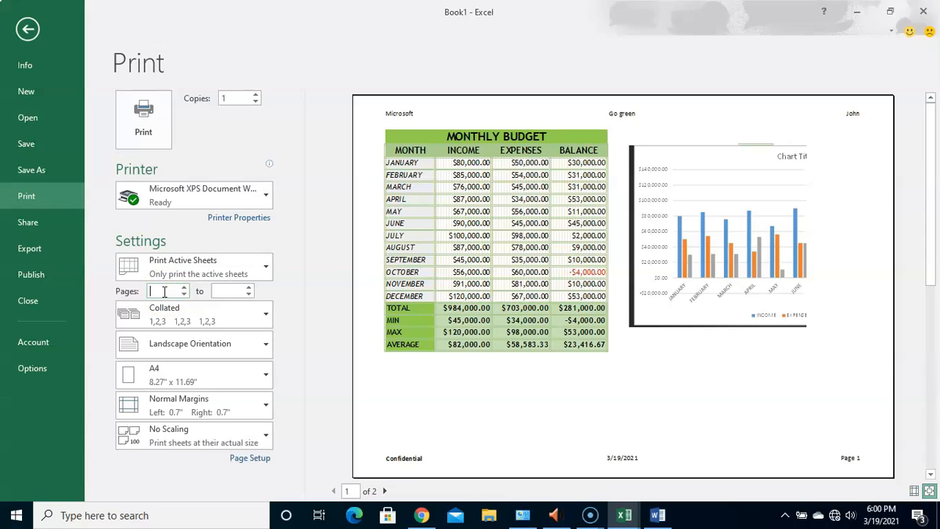
type("1")
left_click(231, 291)
type("1")
left_click(335, 314)
left_click(292, 312)
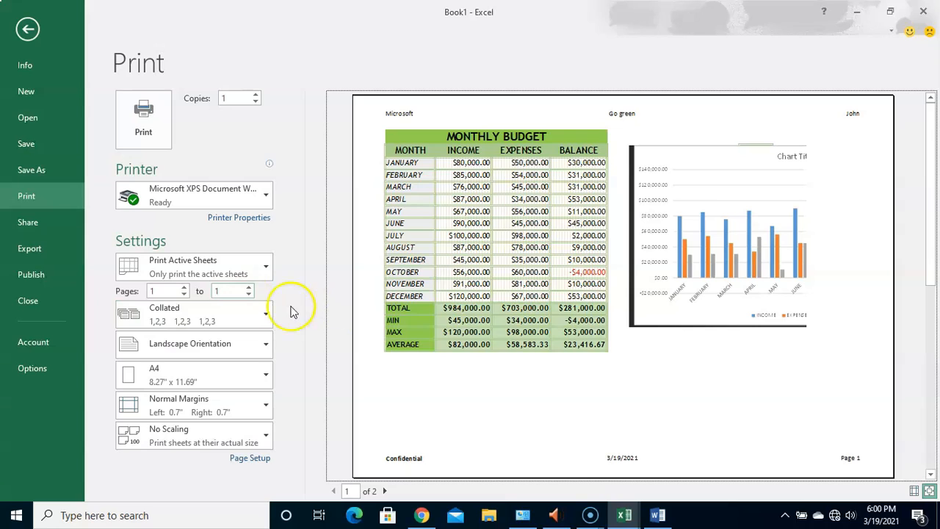
- Extend the print range so its last page is 2
double_click(233, 291)
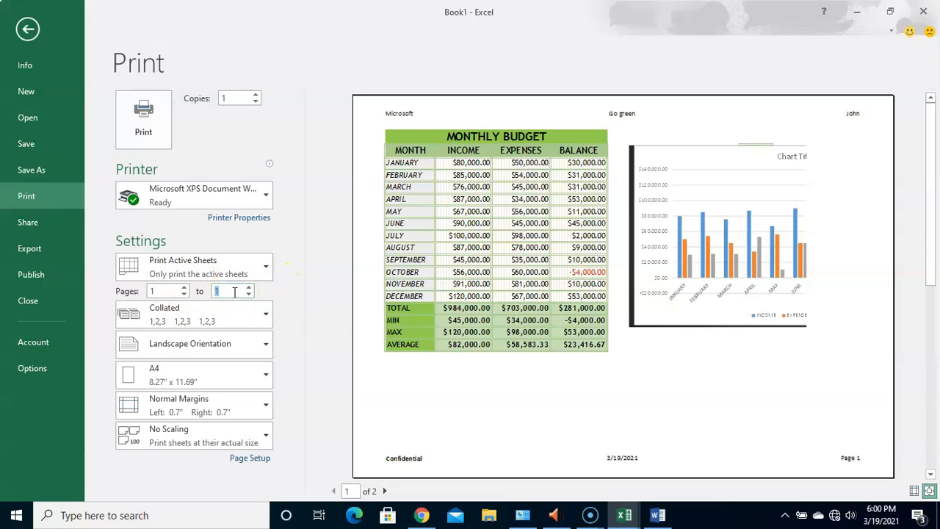
left_click(166, 292)
left_click(236, 294)
type("2")
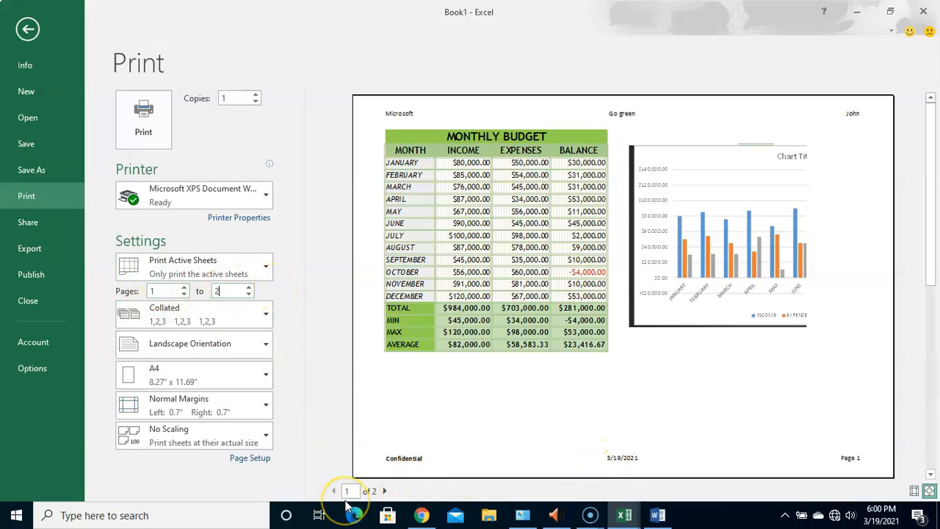
- Set the print range to pages 3 to 7
left_click(166, 292)
key("BackSpace")
type("3")
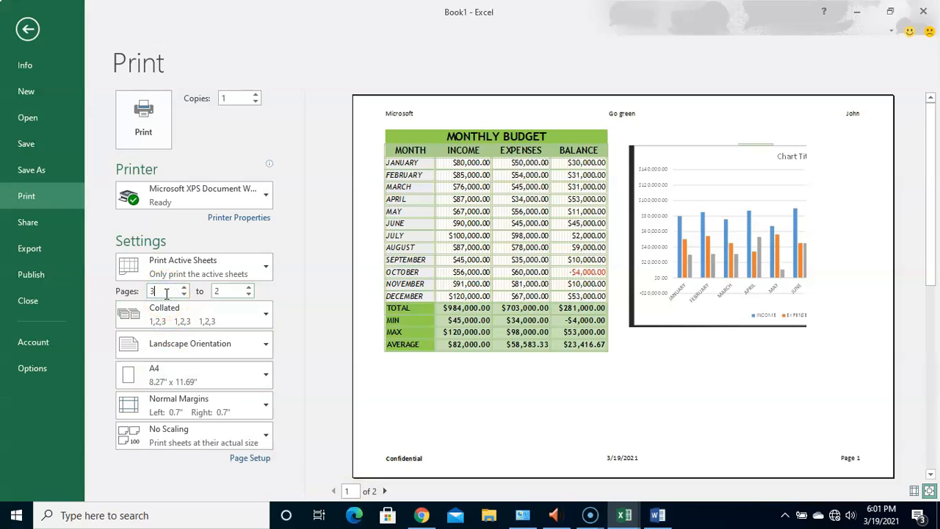
double_click(224, 291)
type("7")
left_click(151, 291)
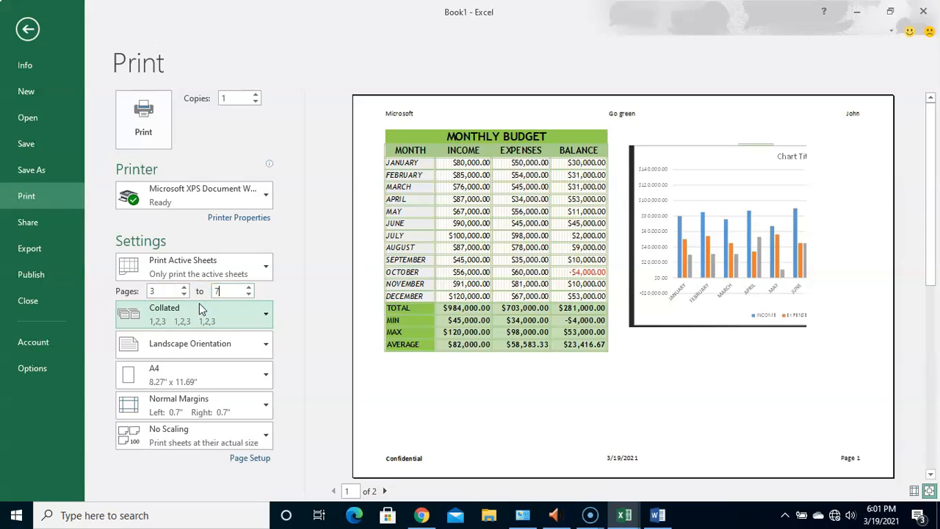
- Review the choices for printing the active sheets, the entire workbook or only the current selection
left_click(265, 270)
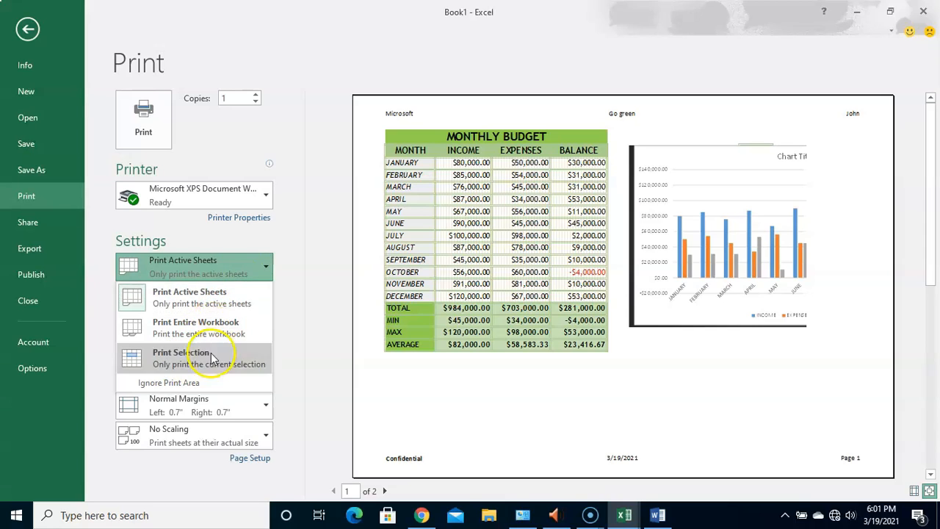
left_click(297, 291)
left_click(261, 266)
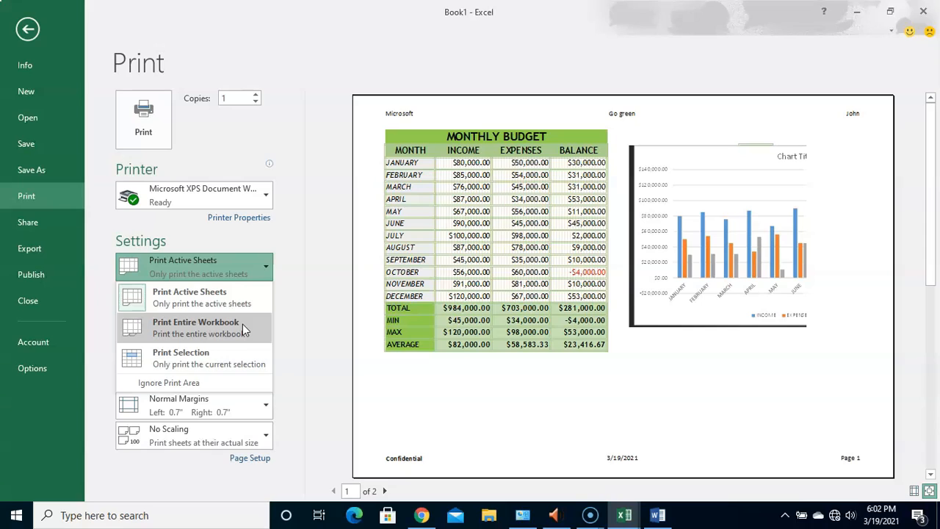
left_click(224, 329)
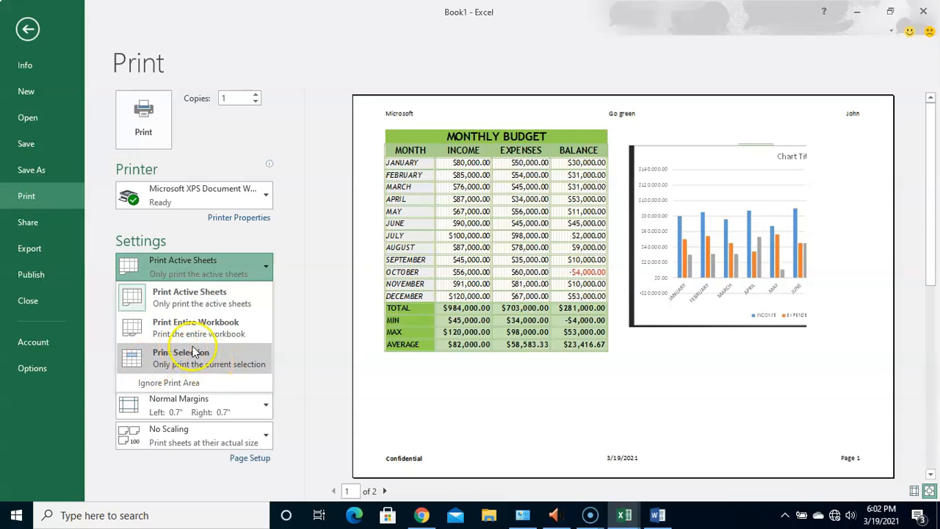
- Return to Sheet2 and select the range A1:I18, covering the budget table and part of the chart
left_click(28, 30)
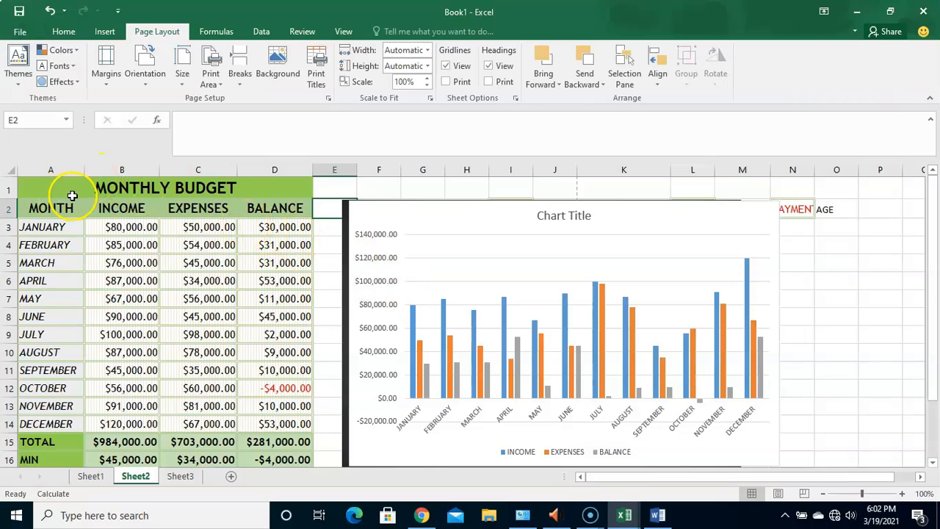
left_click_drag(69, 186, 525, 434)
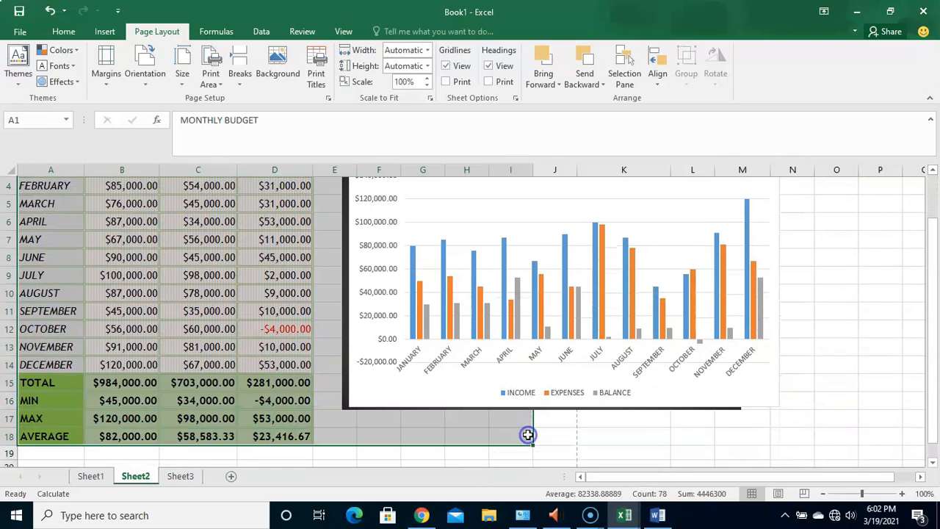
left_click_drag(936, 288, 934, 221)
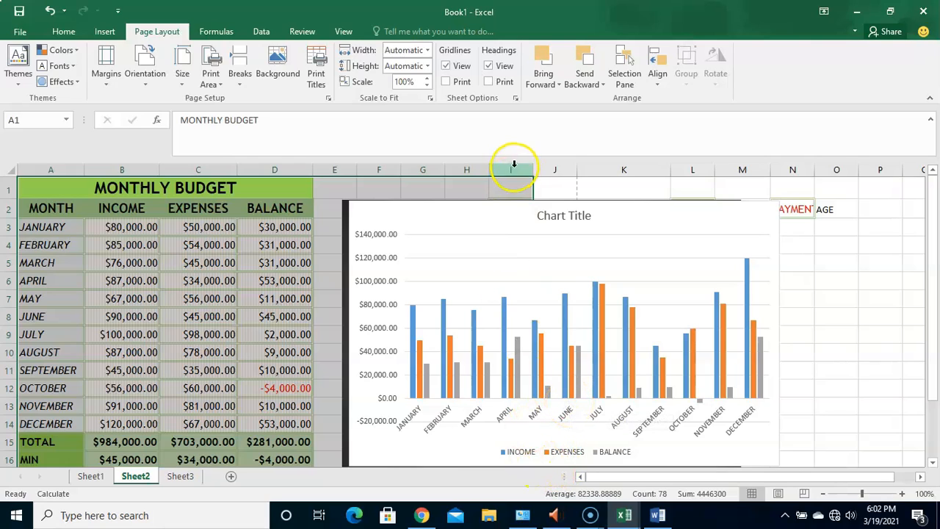
- Reopen the print settings and set what is printed to Print Selection
left_click(20, 31)
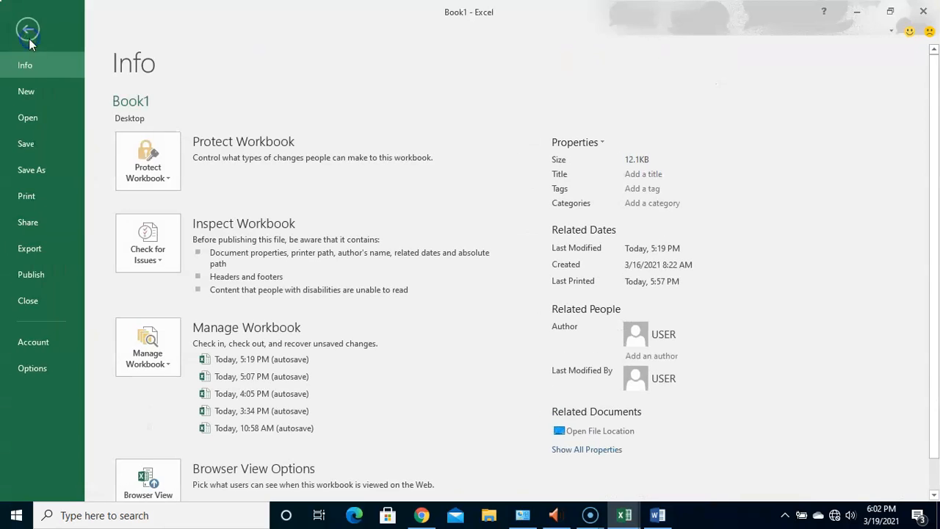
left_click(36, 198)
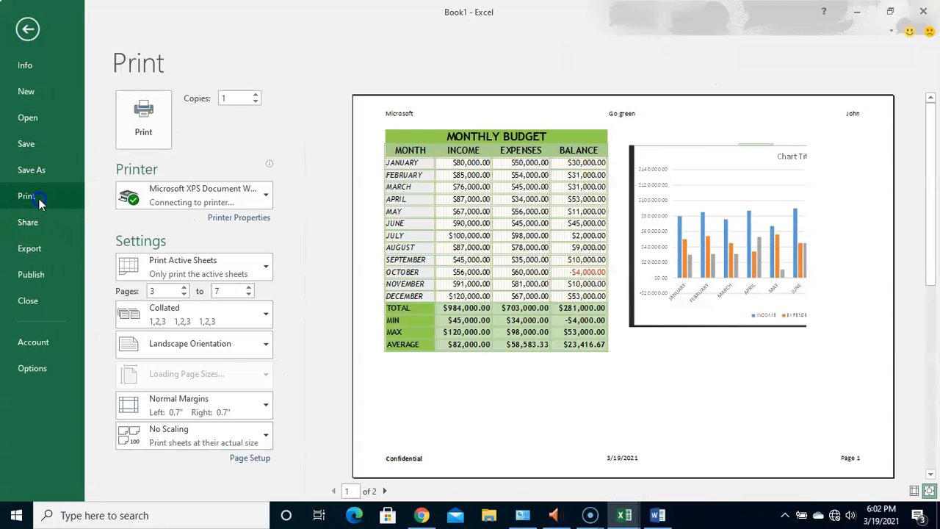
left_click(240, 269)
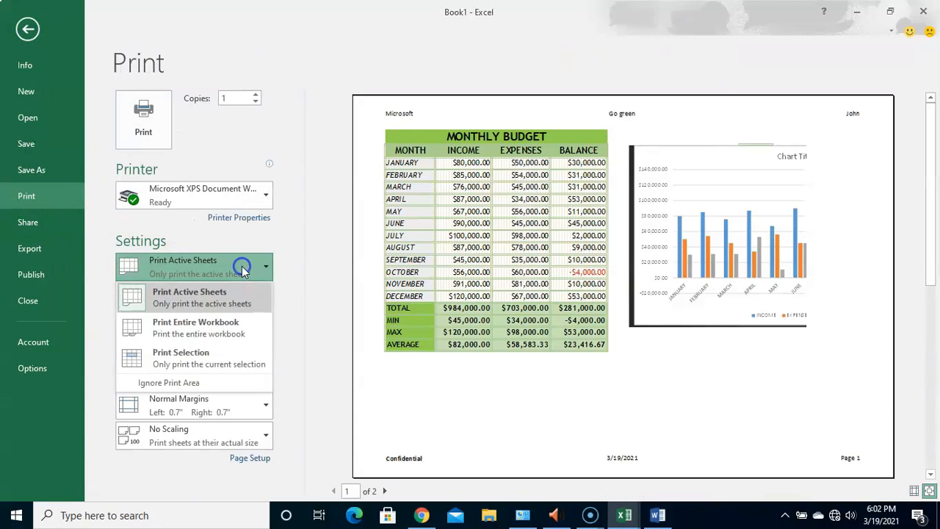
left_click(191, 365)
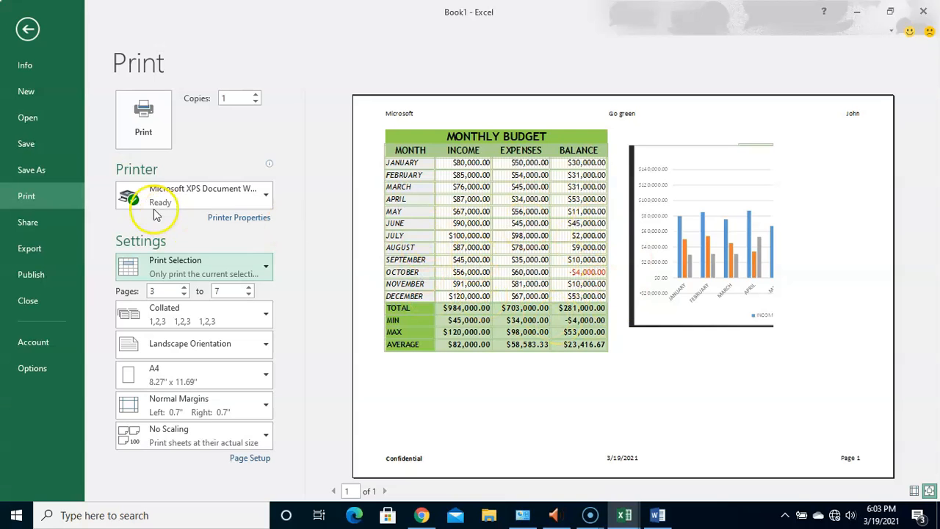
- Go back to the sheet, reopen the print settings and review the choices for what gets printed
left_click(28, 29)
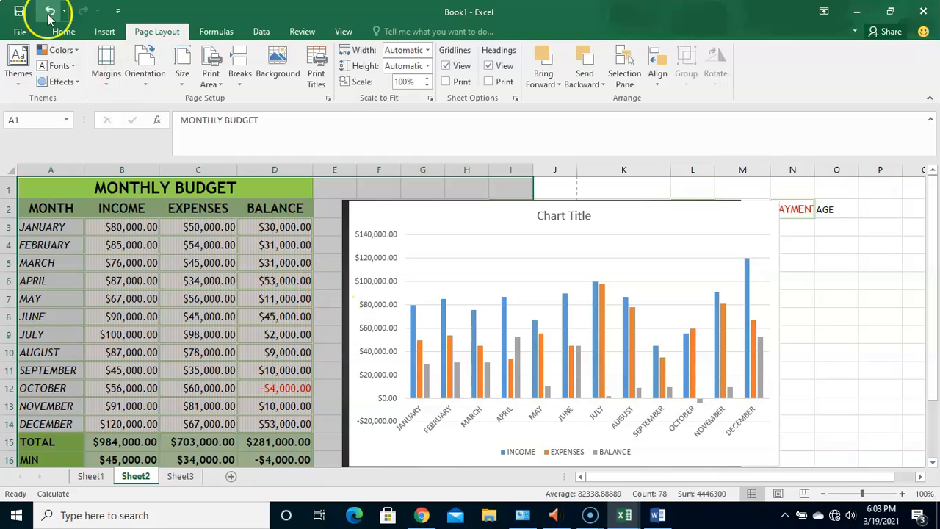
left_click(16, 32)
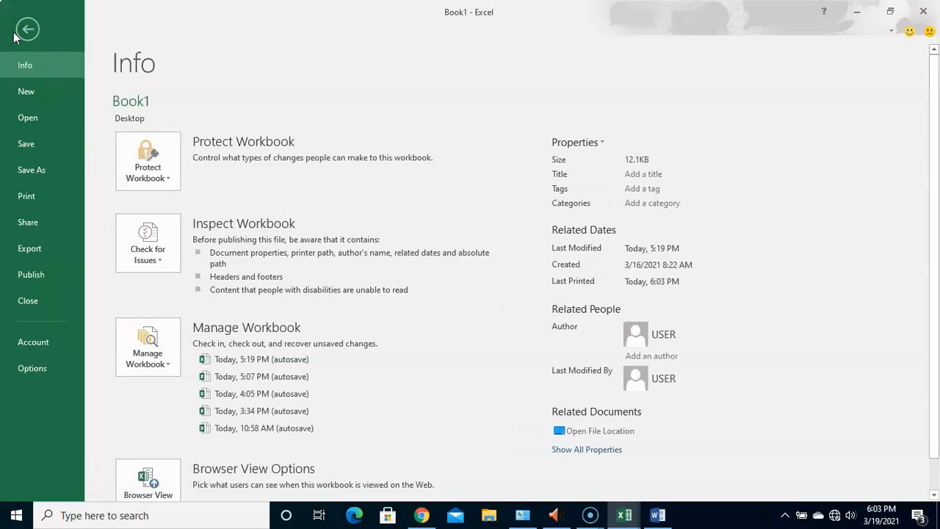
left_click(29, 199)
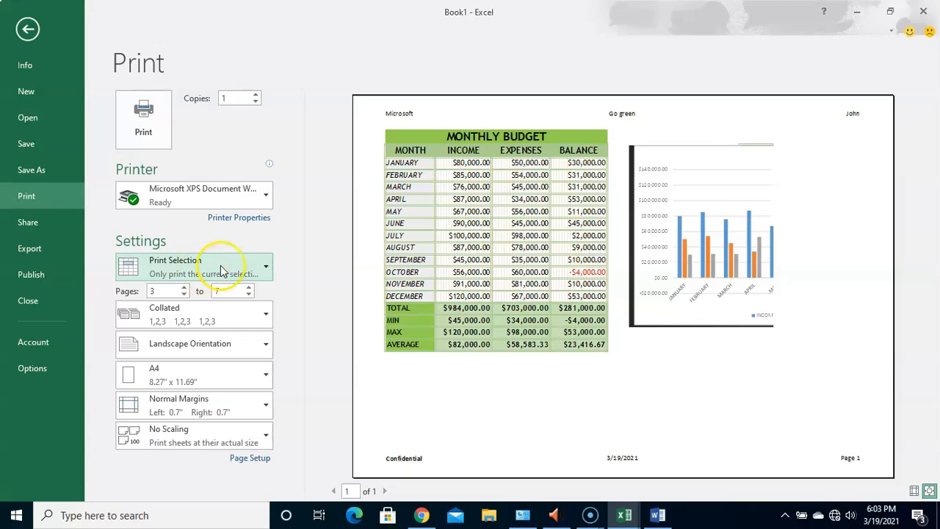
left_click(262, 269)
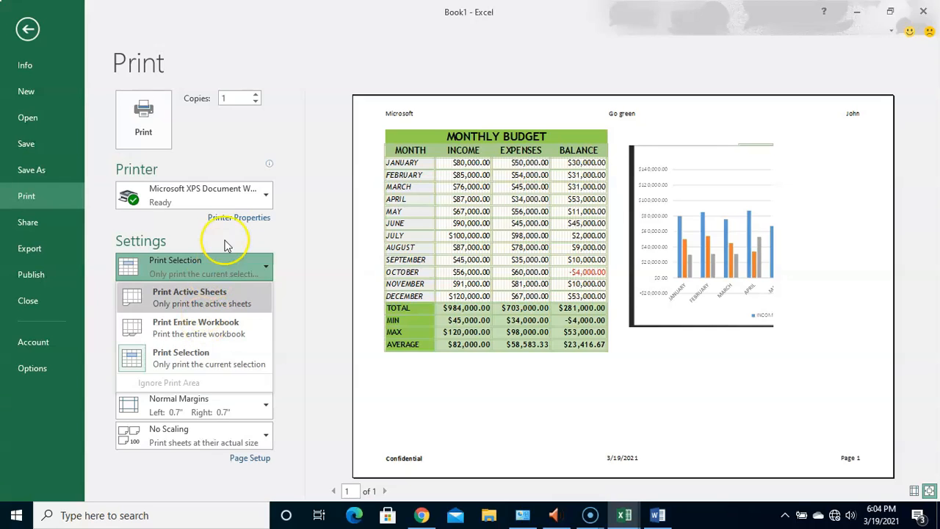
left_click(275, 261)
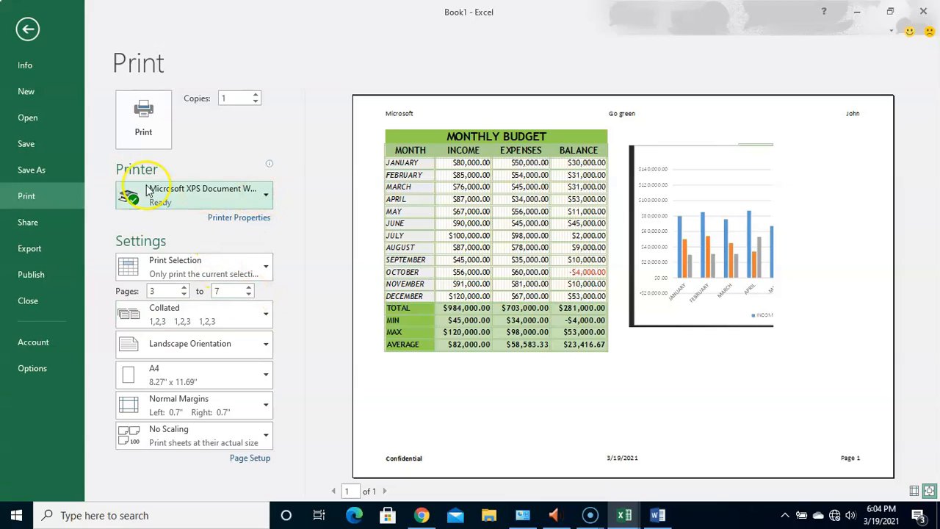
- Choose Microsoft XPS Document Writer from the available printers and set the number of copies to 1
left_click(262, 201)
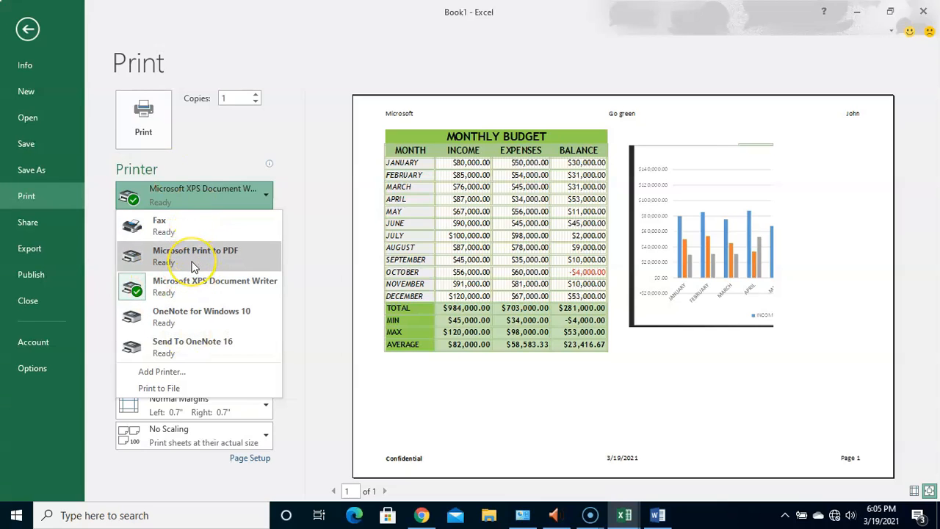
left_click(199, 292)
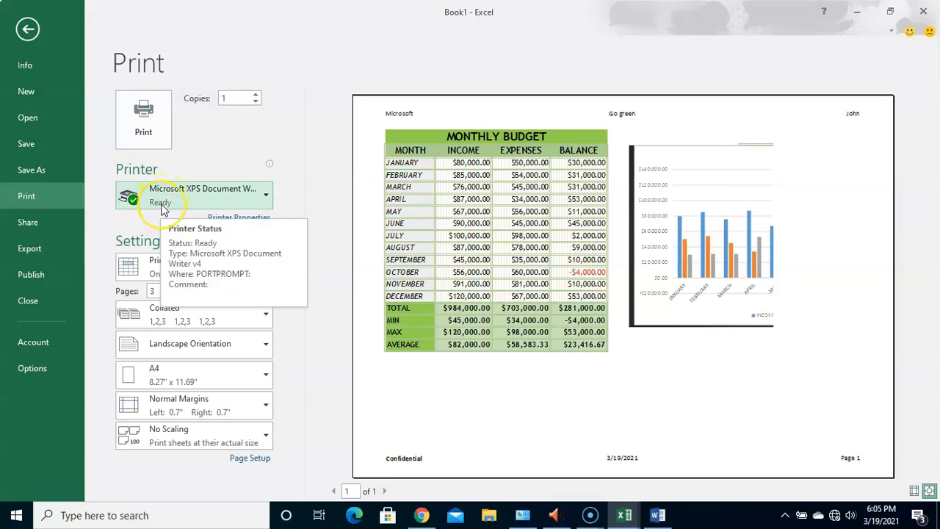
left_click(255, 99)
left_click(255, 96)
left_click(254, 96)
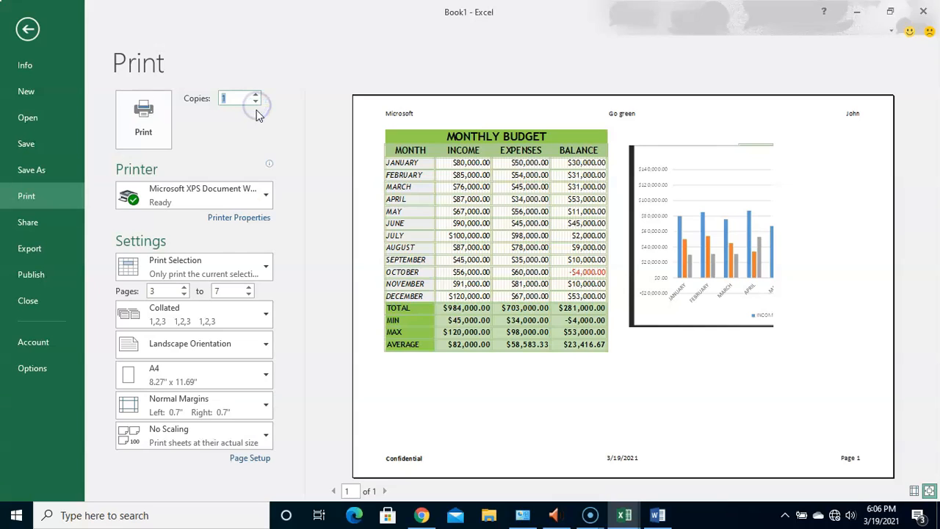
- Set the first page of the print range to 2
left_click(184, 287)
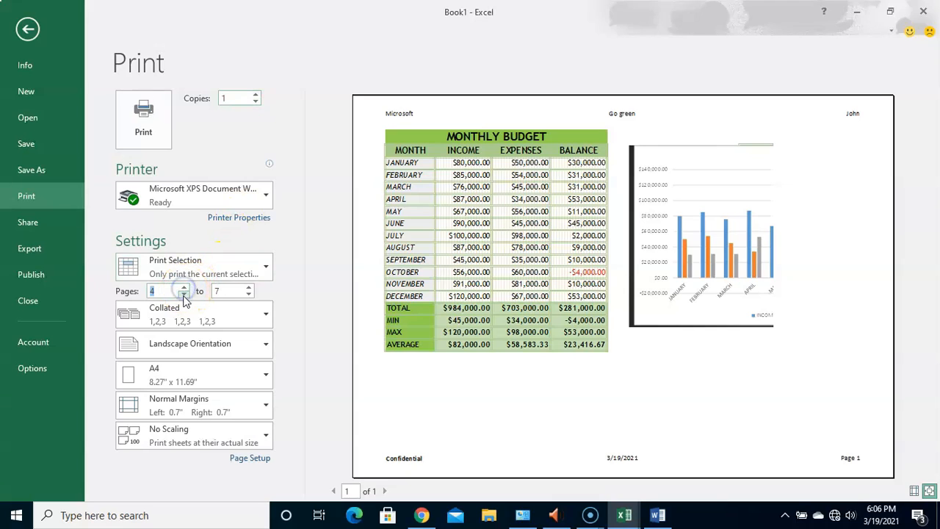
left_click(184, 294)
left_click(185, 293)
left_click(185, 294)
- Examine the page and header/footer options in Page Setup from the print settings, then close without changes
left_click(249, 459)
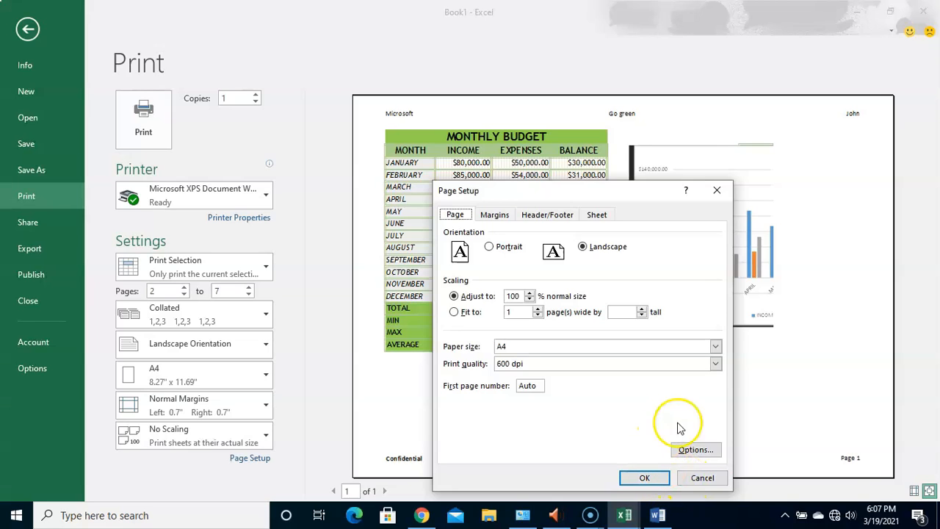
left_click(703, 479)
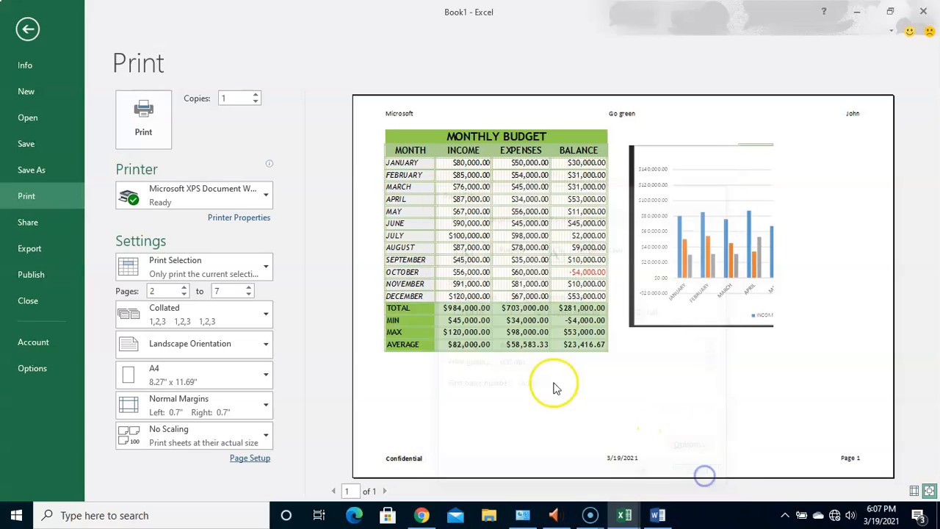
left_click(241, 463)
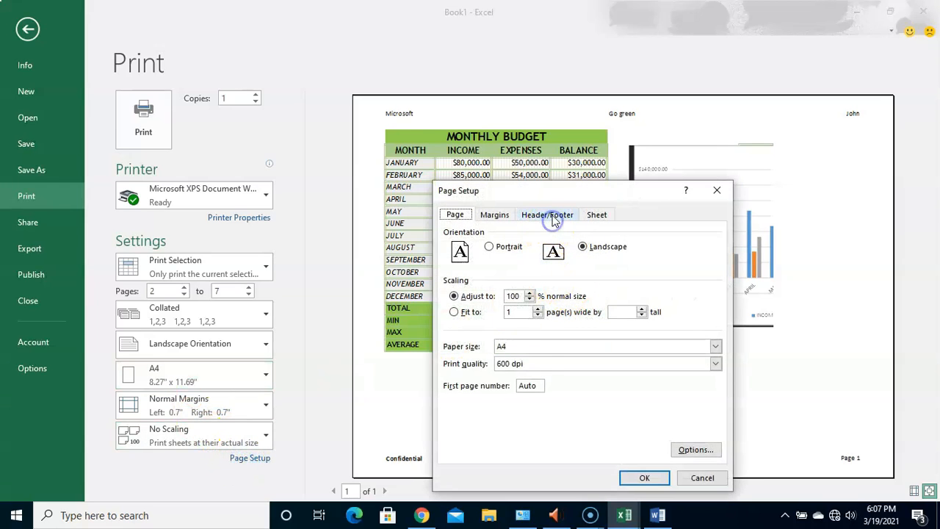
left_click(552, 220)
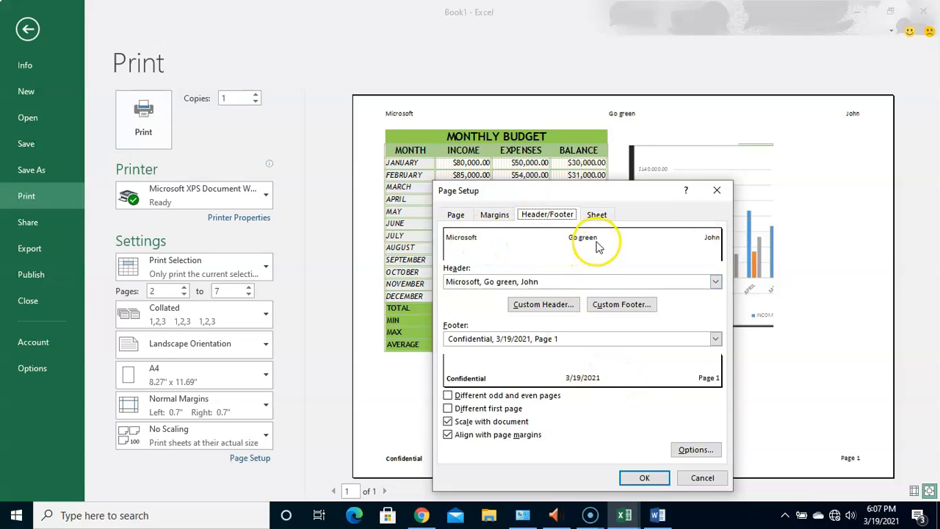
left_click(693, 479)
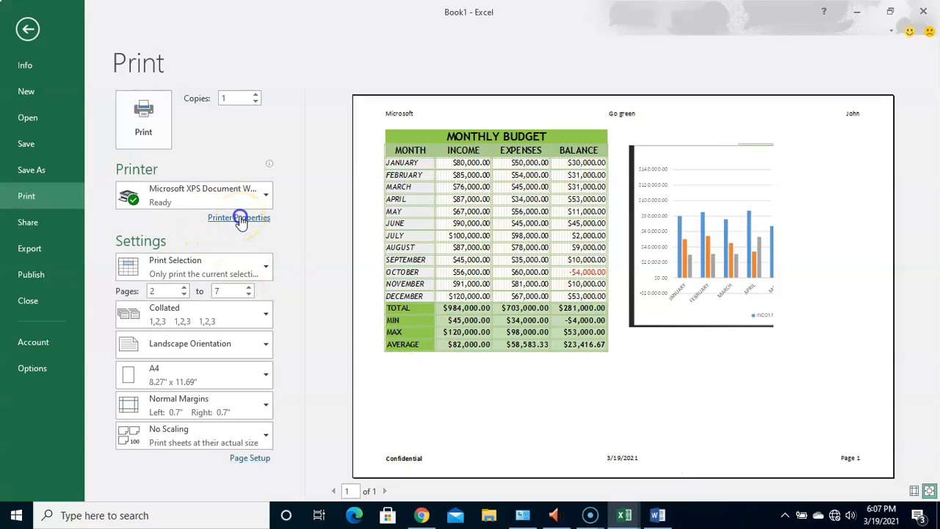
- Examine the orientation choices and the advanced paper size options in the Microsoft XPS Document Writer properties, then accept them as they are
left_click(240, 219)
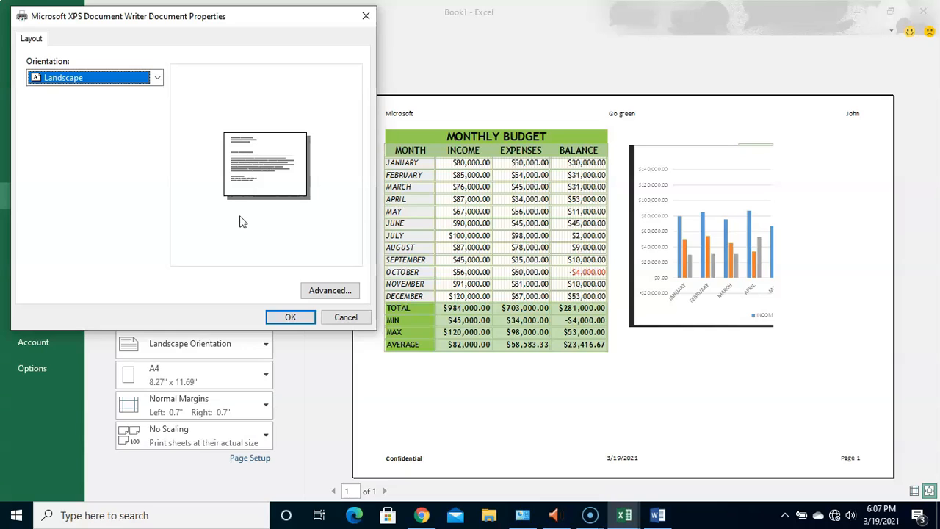
left_click(157, 80)
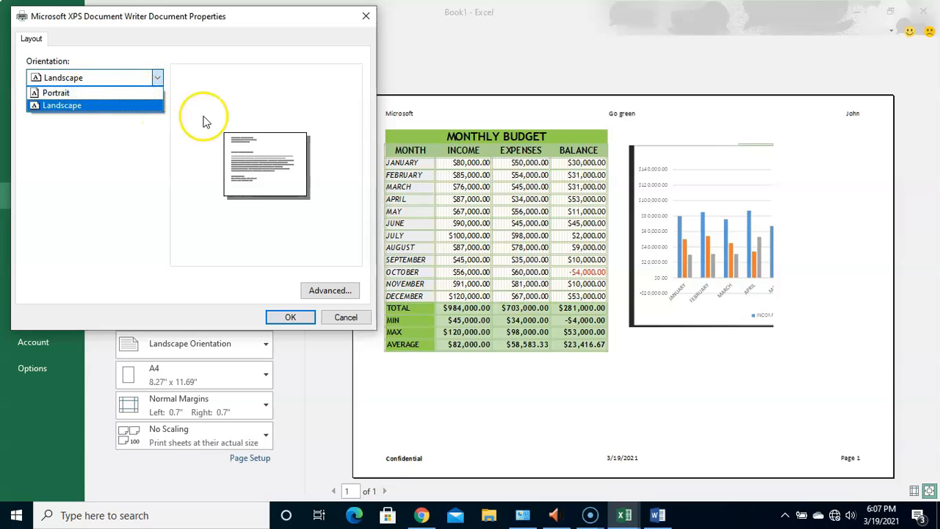
left_click(226, 98)
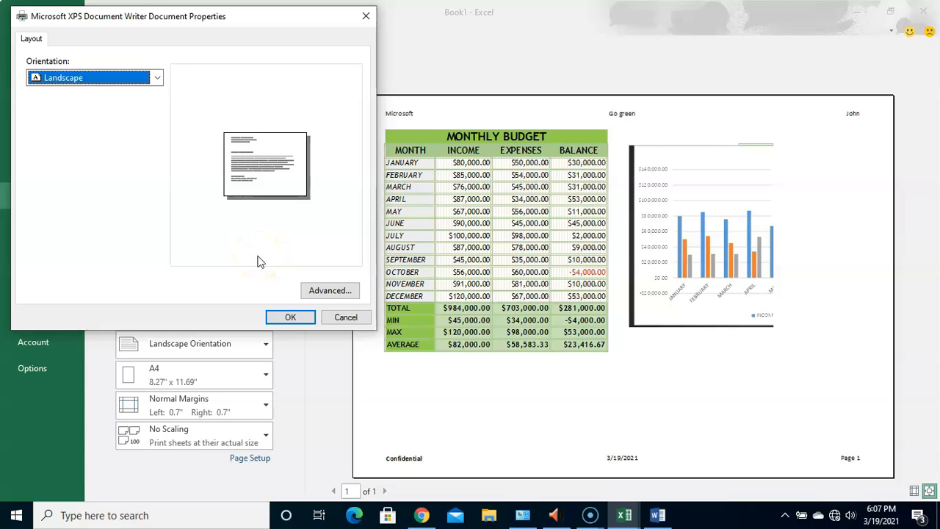
left_click(315, 290)
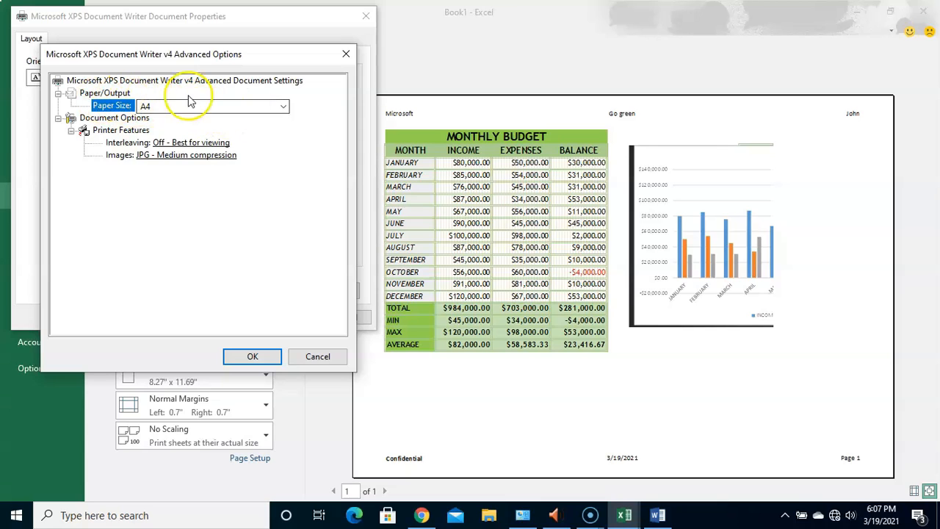
left_click(282, 107)
left_click(283, 108)
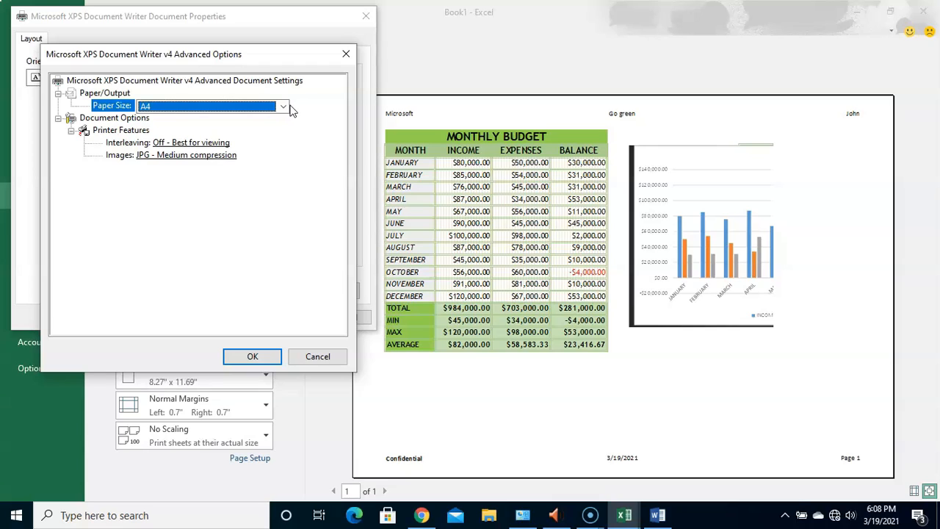
left_click(271, 177)
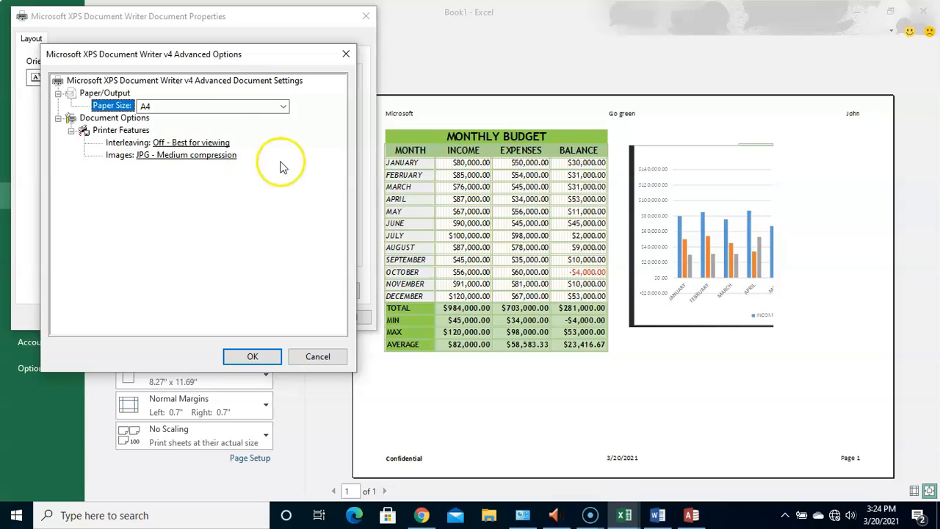
left_click(253, 358)
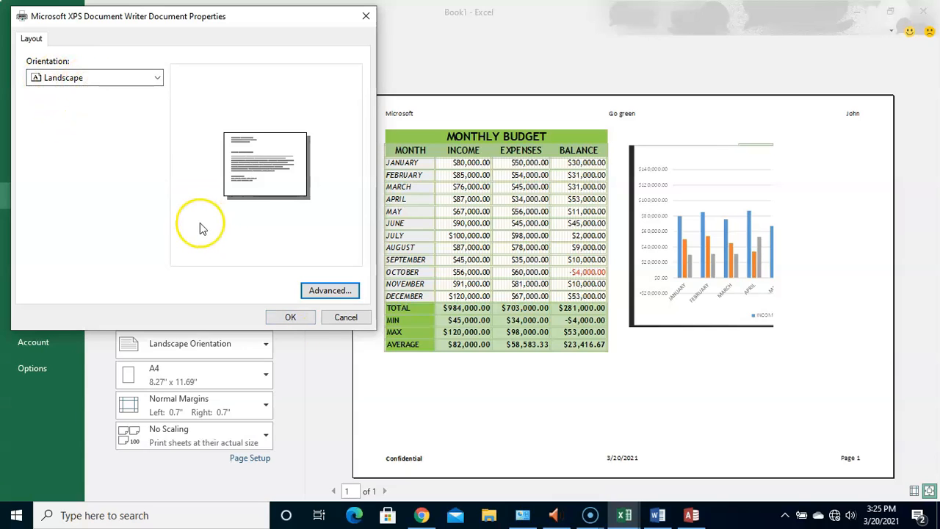
left_click(290, 317)
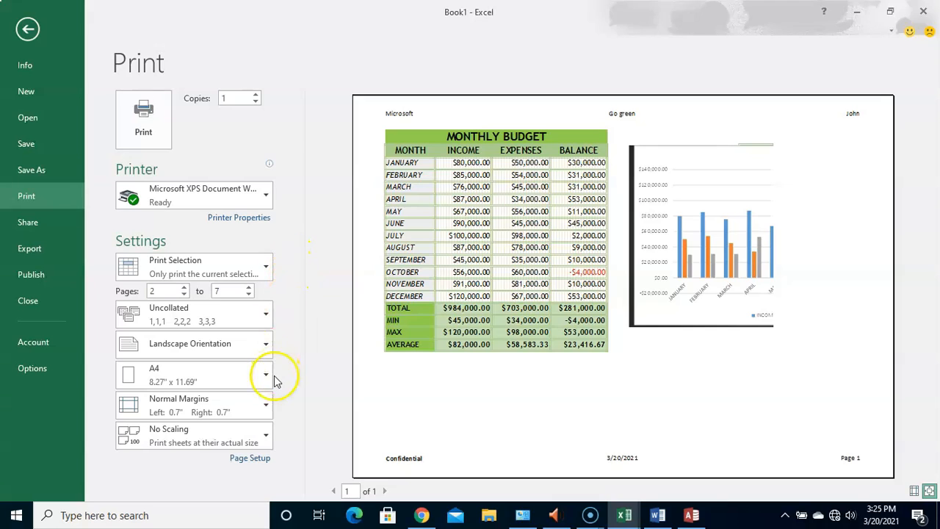
- Enable a different header and footer for the first page in Page Setup and apply it
left_click(250, 459)
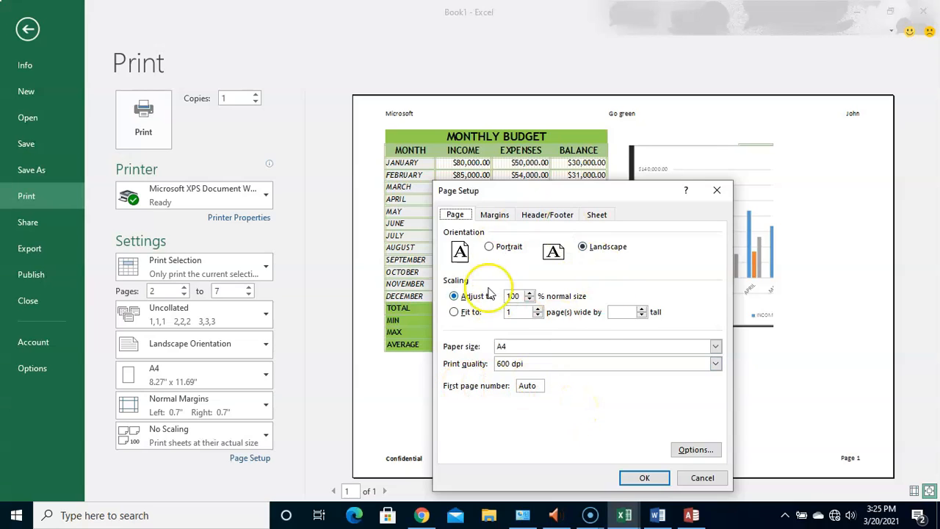
left_click(551, 214)
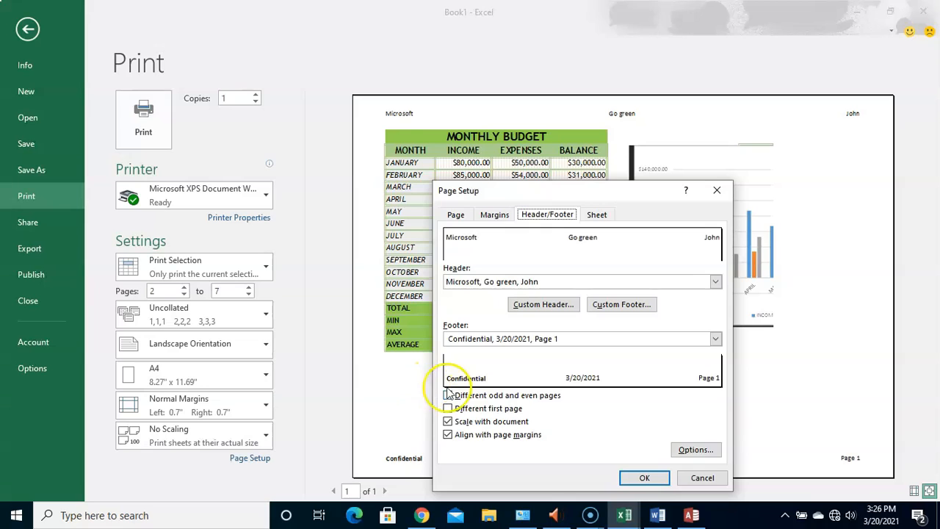
left_click(448, 408)
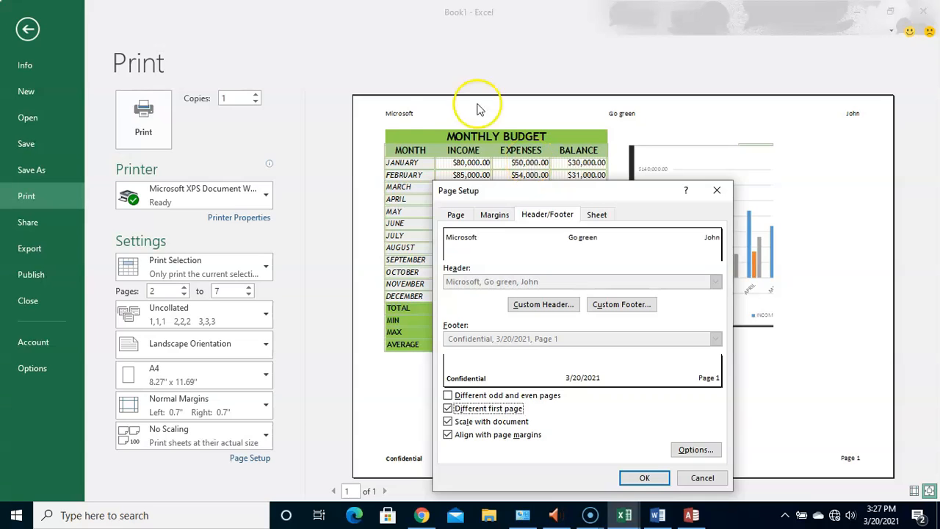
left_click(656, 478)
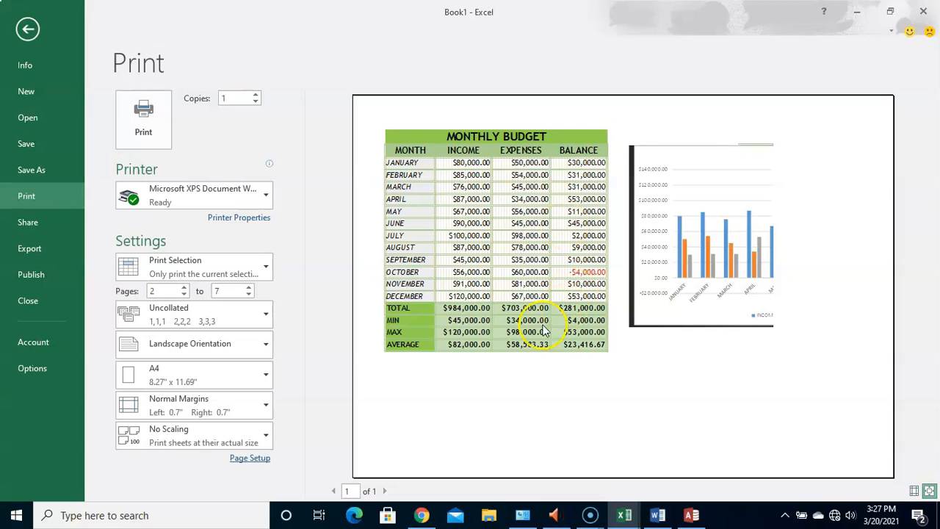
- Reopen Page Setup and turn the Different first page option back off
left_click(250, 458)
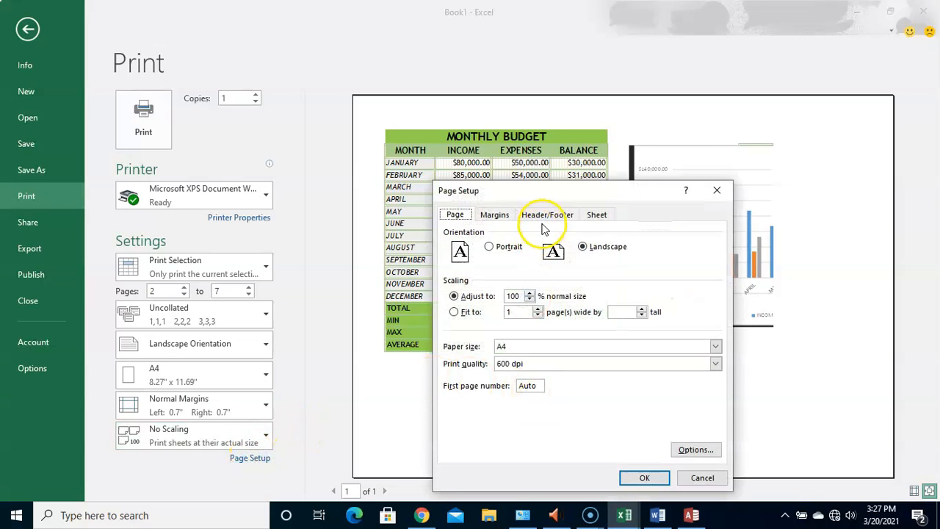
left_click(543, 216)
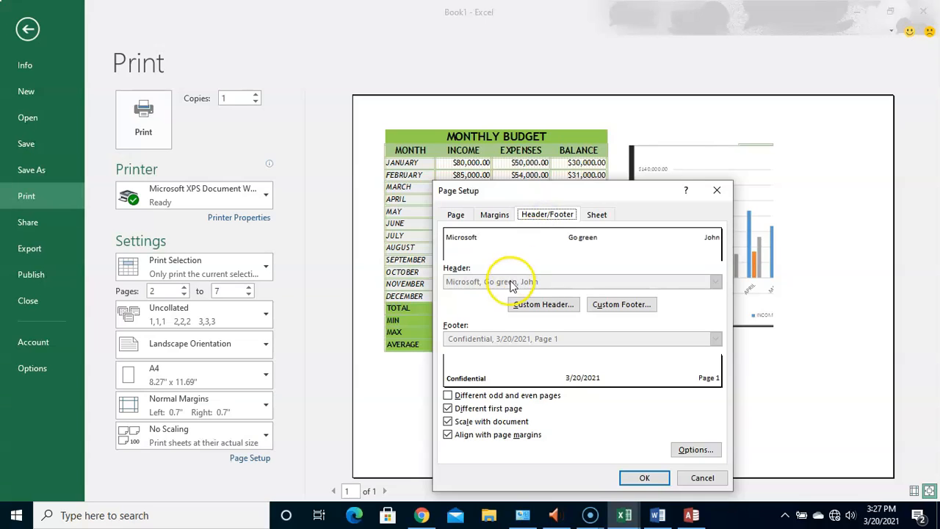
left_click(464, 409)
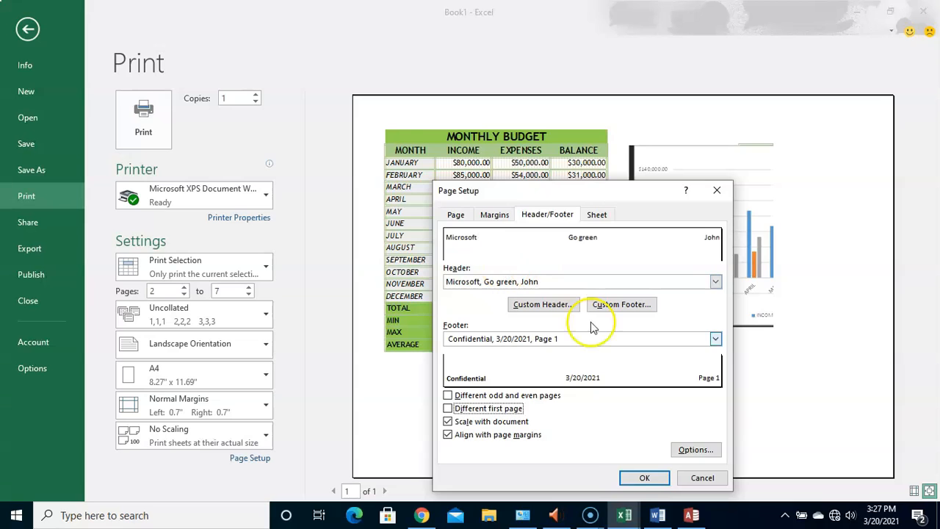
left_click(632, 478)
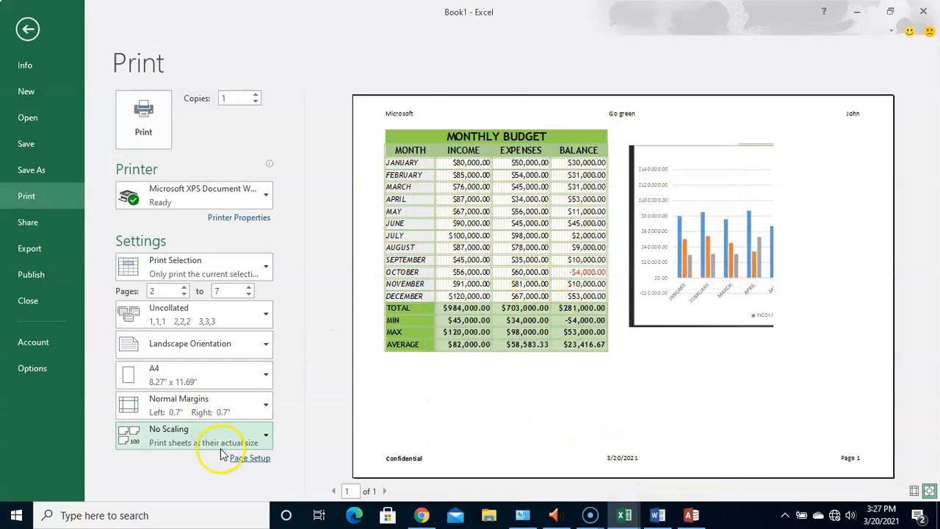
- Examine the header/footer, page and margin options in Page Setup, then close it without changing anything
left_click(243, 458)
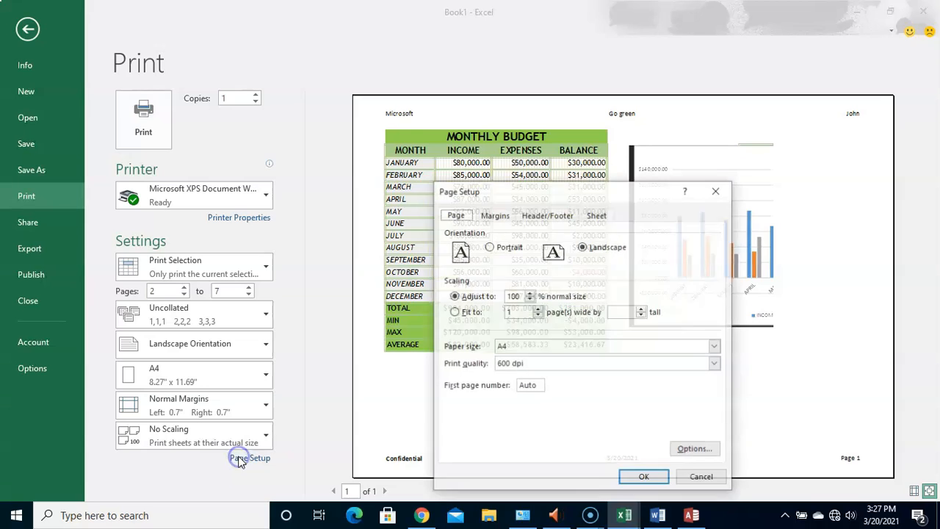
left_click(542, 216)
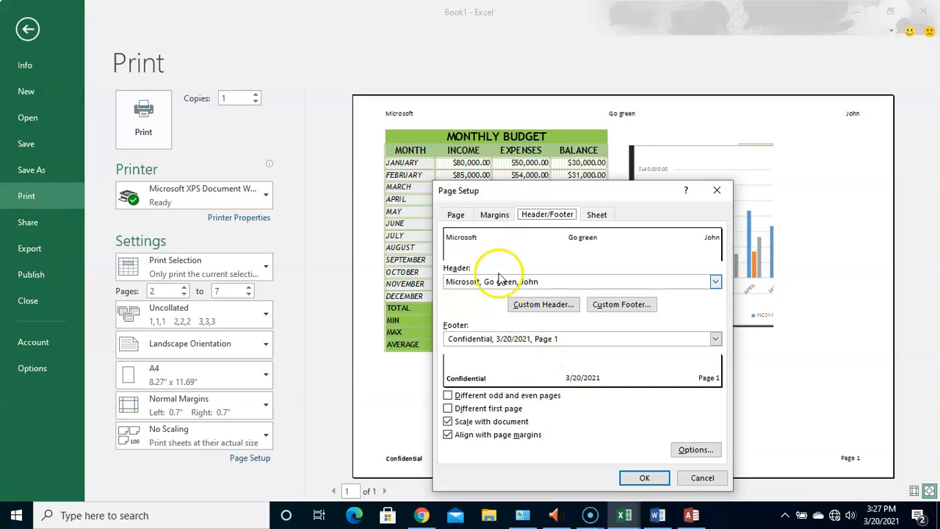
left_click(454, 217)
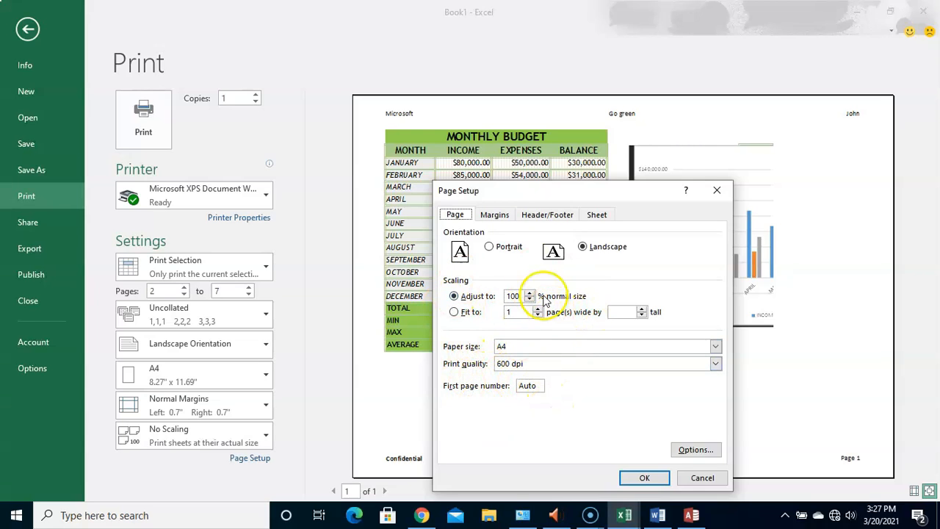
left_click(495, 215)
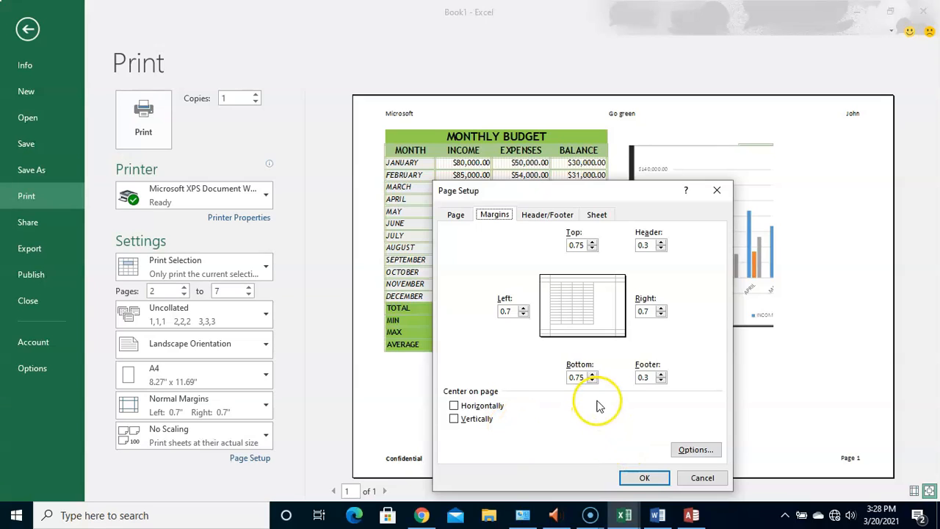
left_click(644, 477)
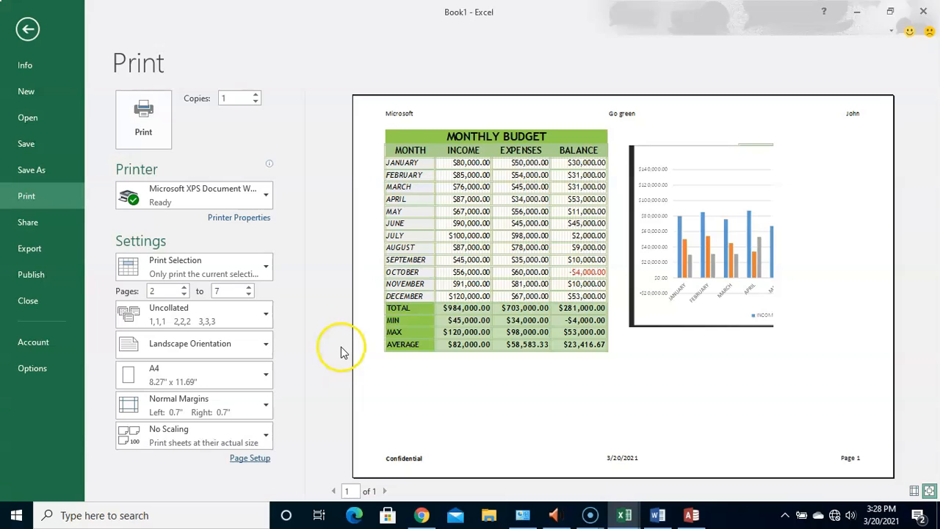
left_click(243, 458)
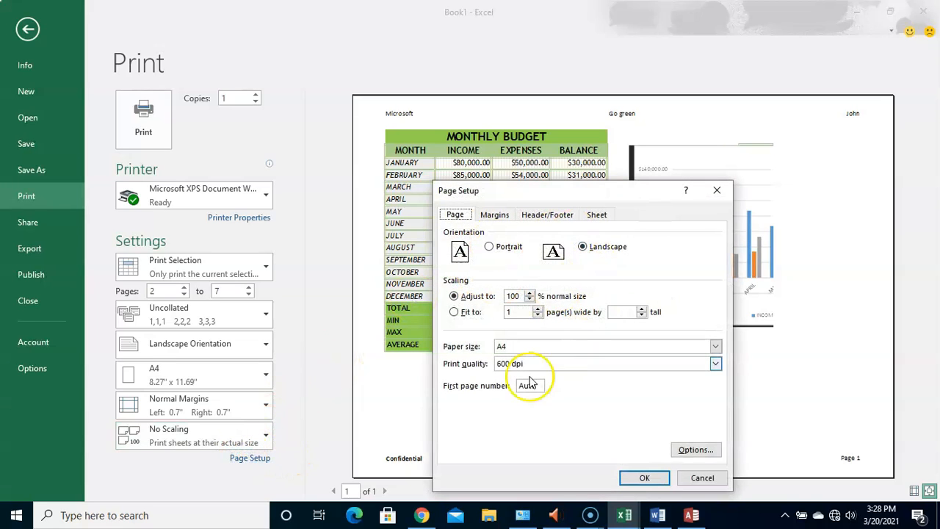
left_click(699, 478)
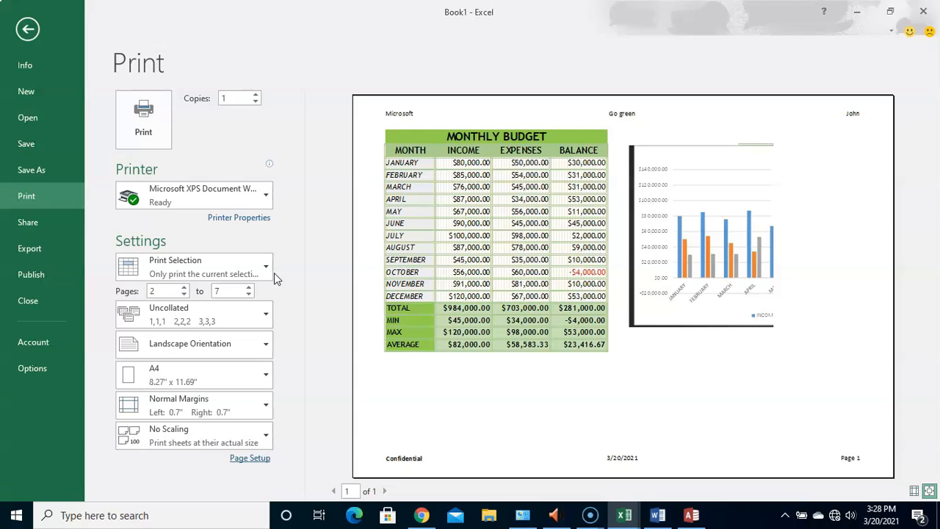
- Go back to the sheet and view the available print area commands without choosing any
left_click(28, 29)
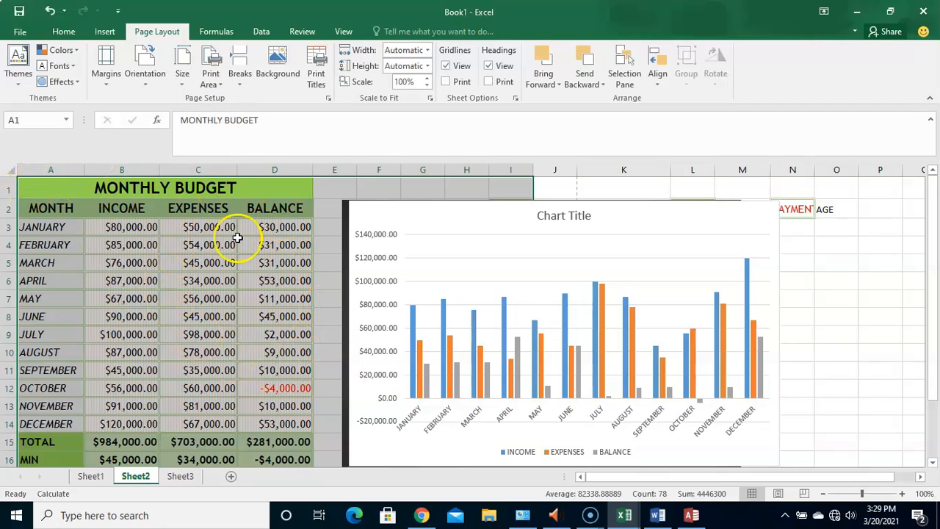
left_click(211, 83)
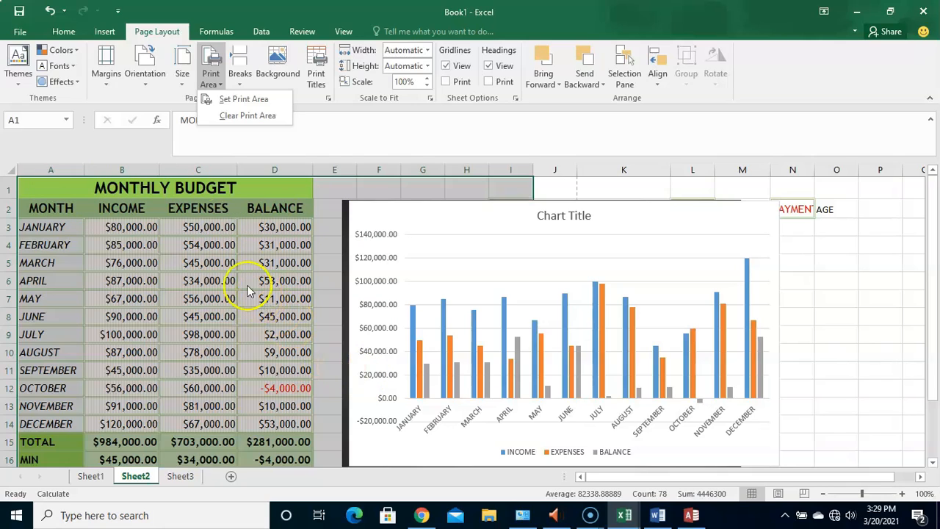
left_click(20, 32)
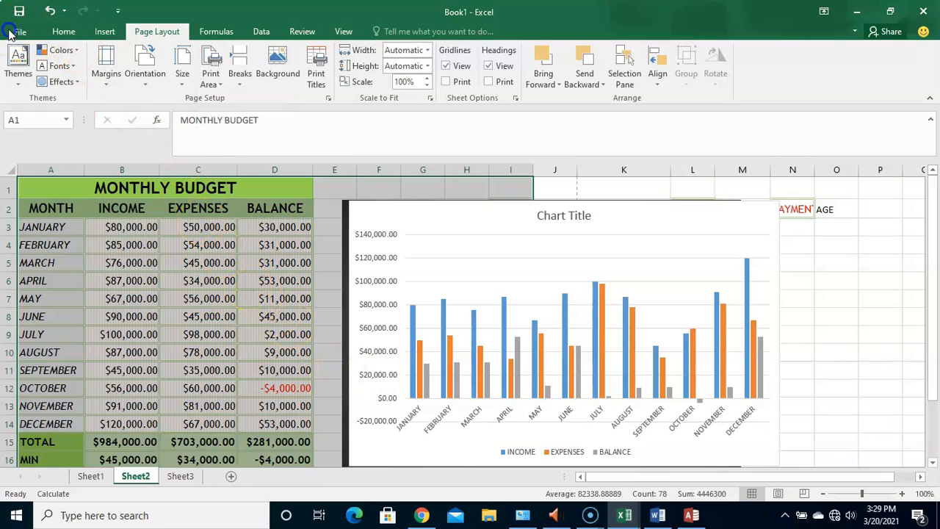
- Reopen the print settings and examine the choices for printing active sheets, the entire workbook or the selection
left_click(20, 32)
left_click(20, 32)
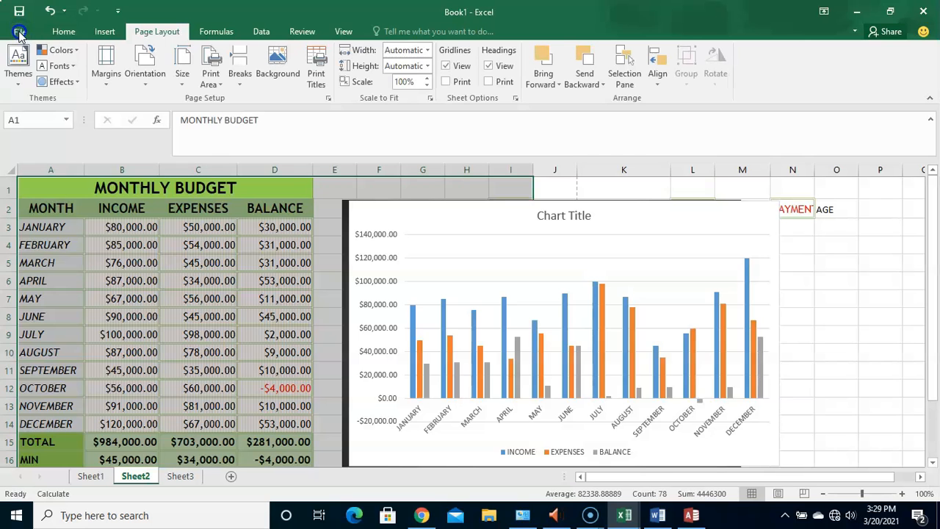
left_click(28, 199)
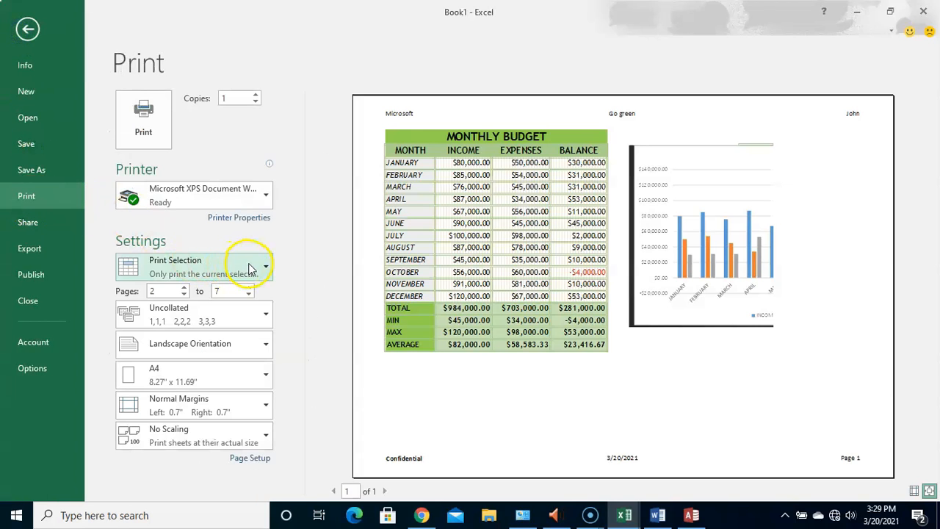
left_click(248, 266)
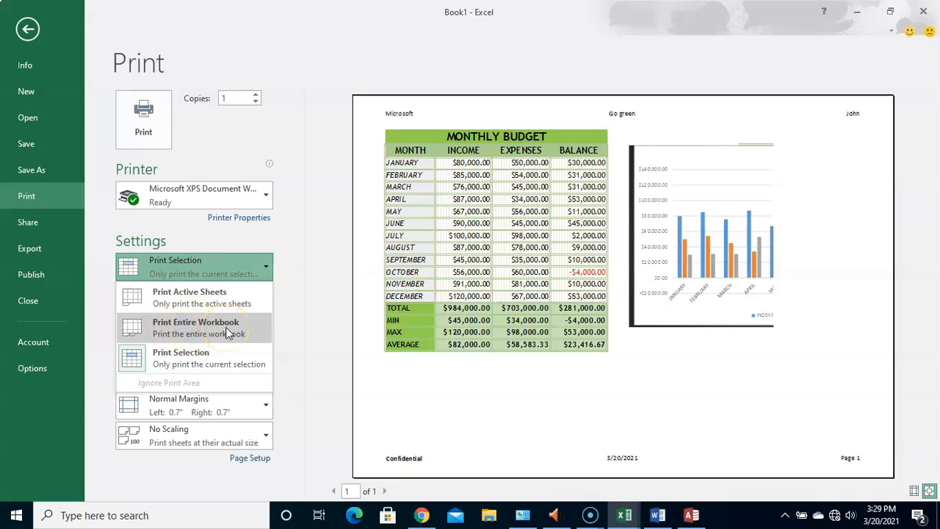
left_click(166, 330)
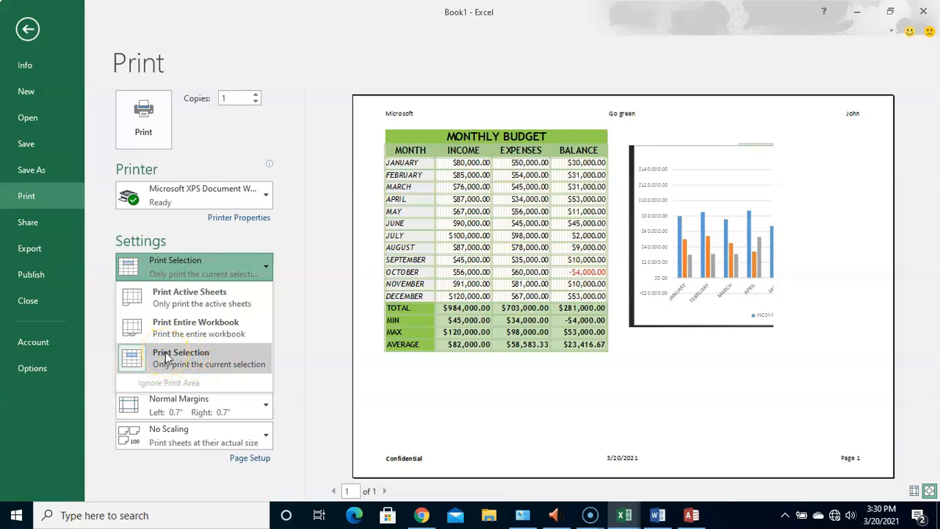
- Check the print preview once more from the sheet, then return to the sheet and select cell E7
left_click(27, 28)
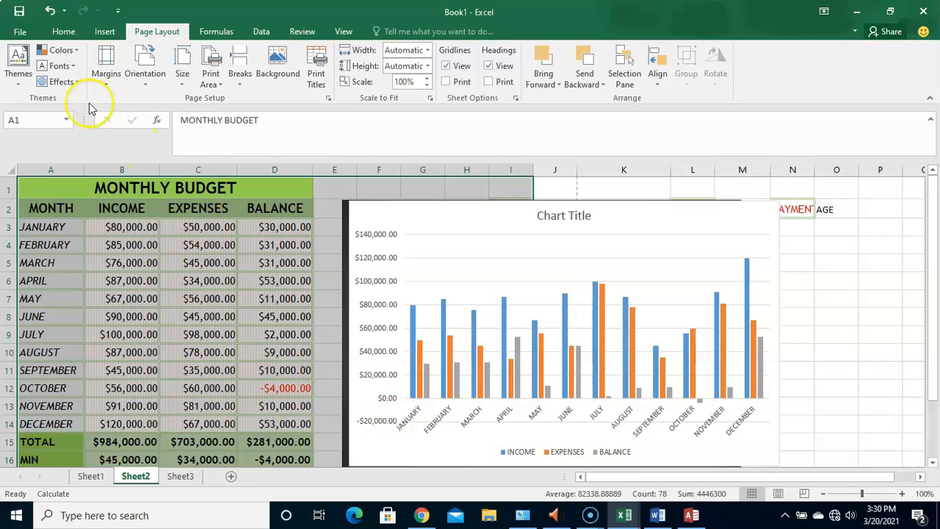
left_click(21, 30)
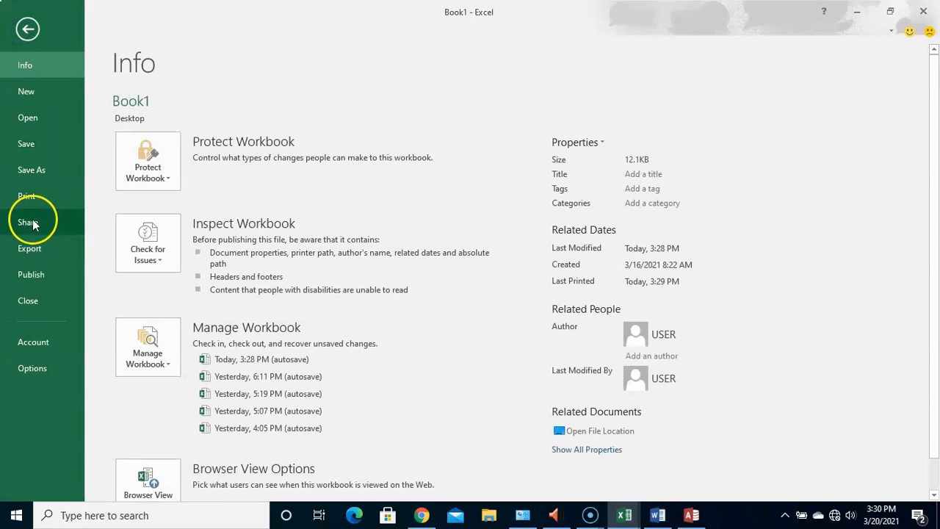
left_click(43, 196)
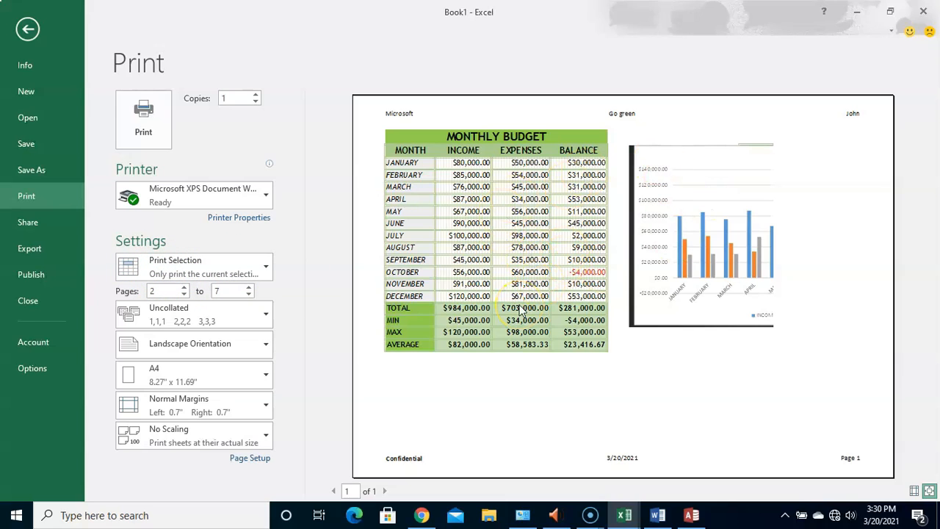
left_click(28, 30)
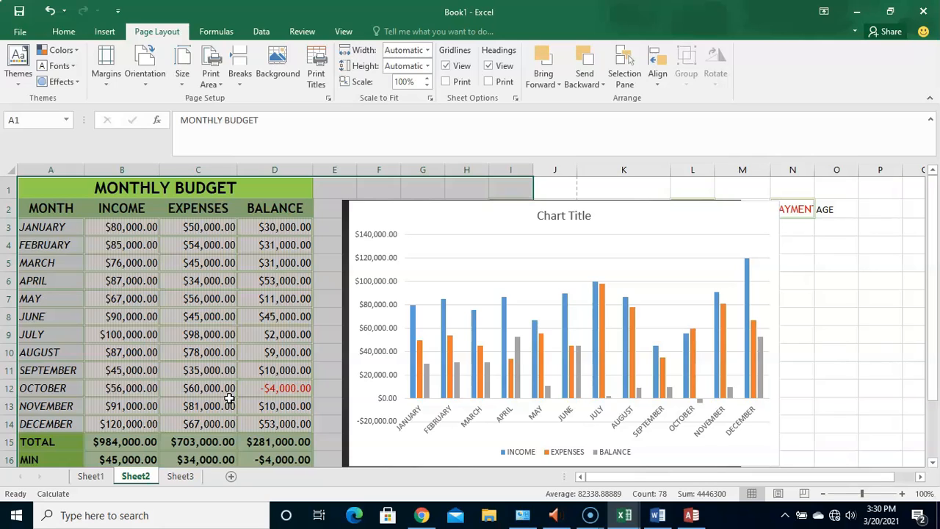
left_click(326, 302)
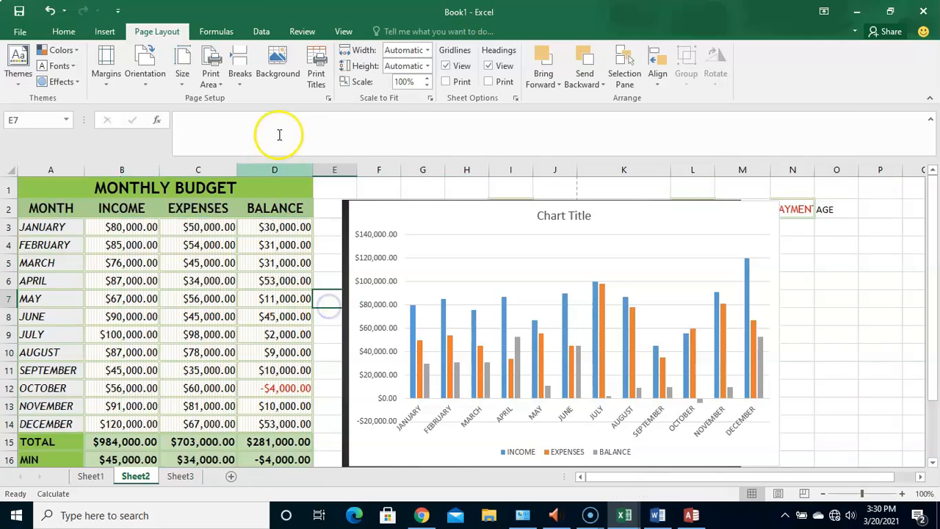
- Add the comment "This is clear" to October's balance in cell D12
left_click(310, 35)
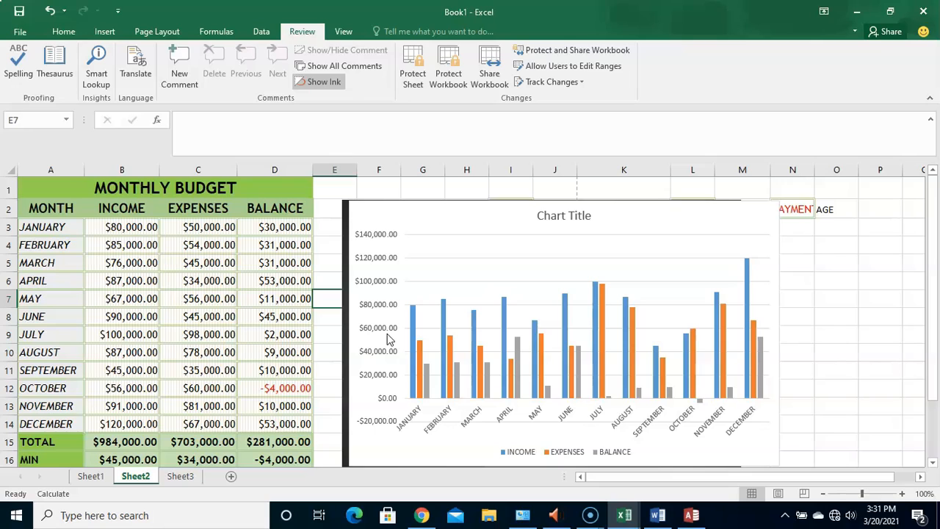
left_click(280, 389)
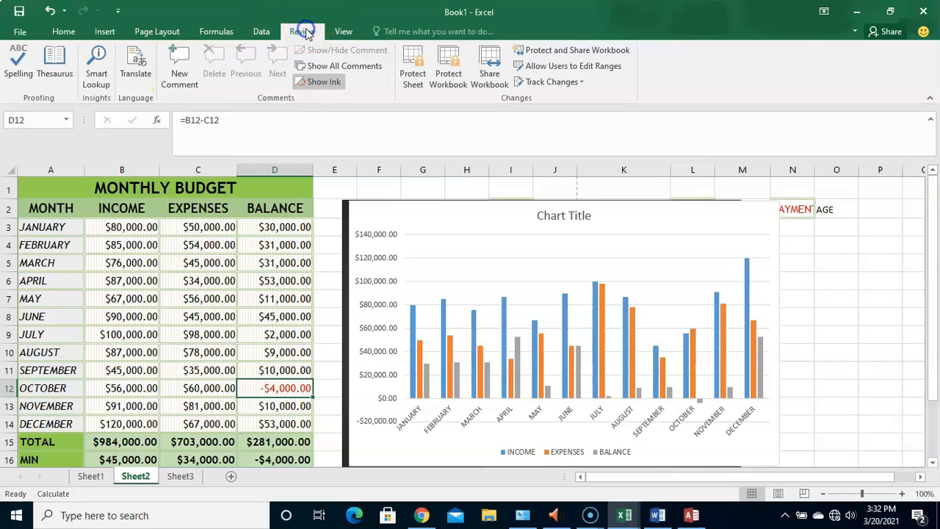
left_click(176, 73)
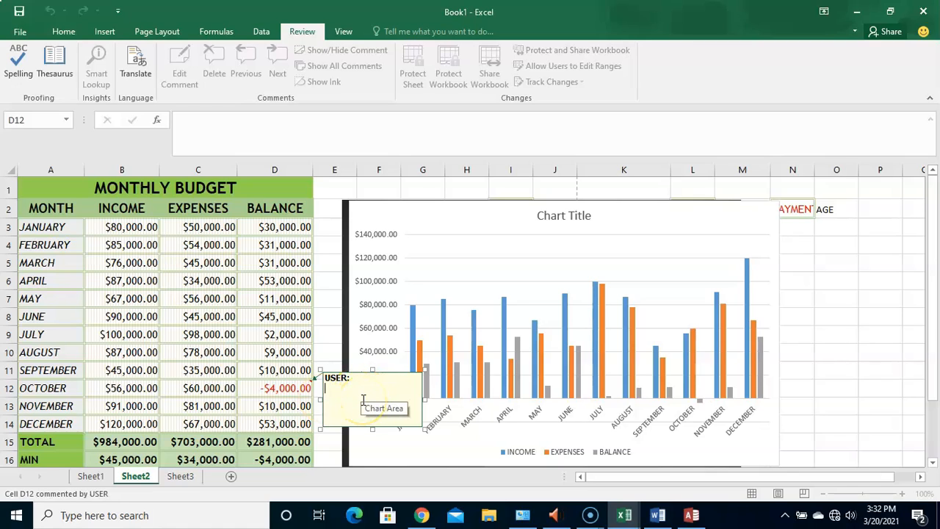
type("P")
key("BackSpace")
type("This is clear")
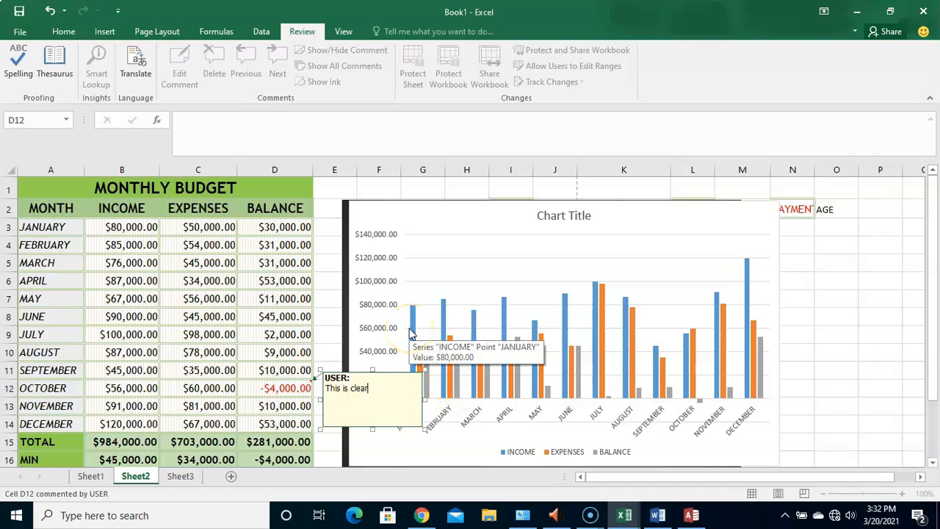
left_click(291, 394)
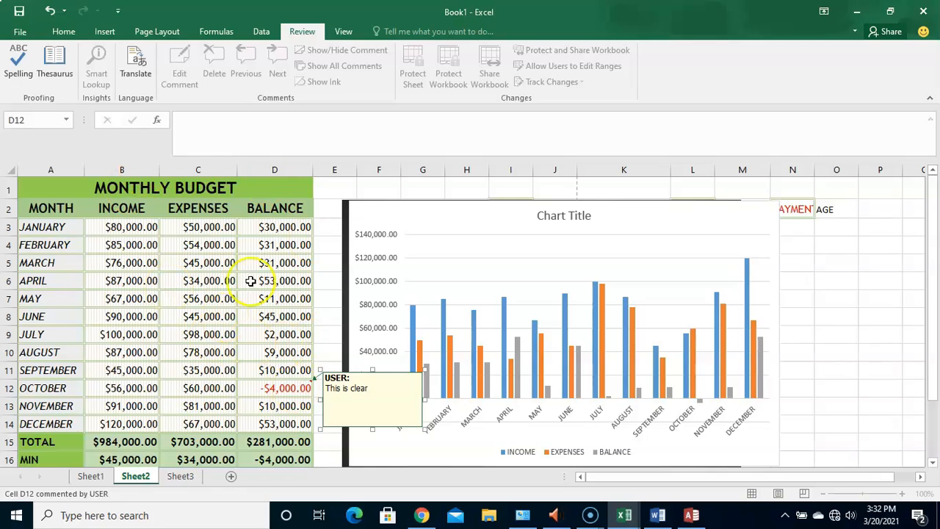
left_click(327, 397)
left_click(327, 335)
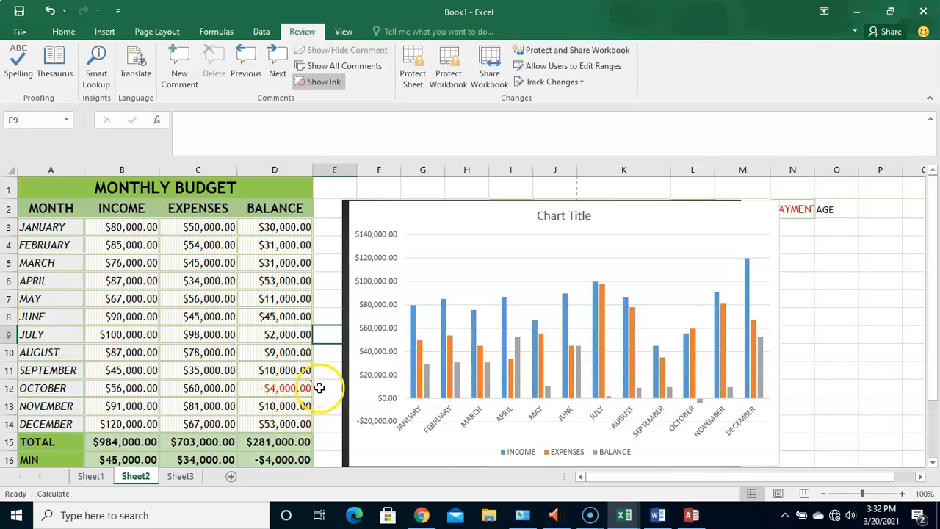
mouse_move(310, 386)
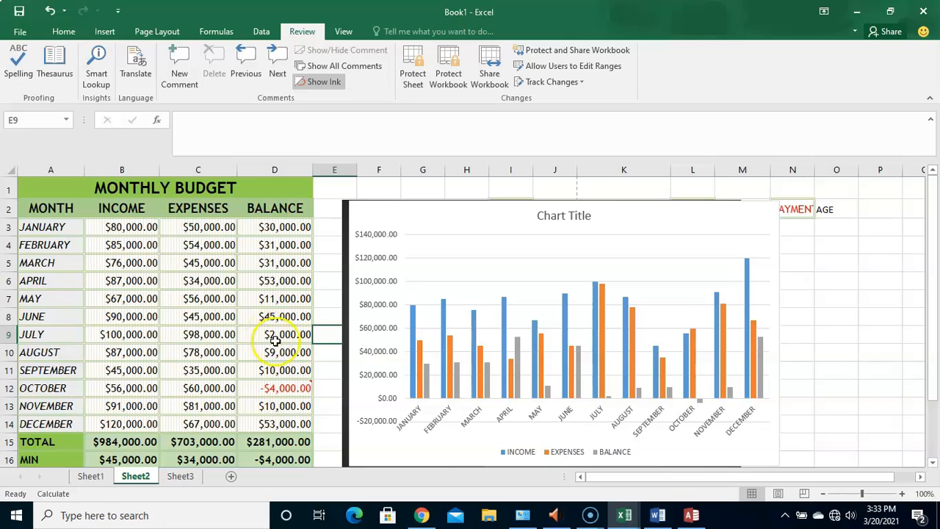
mouse_move(273, 394)
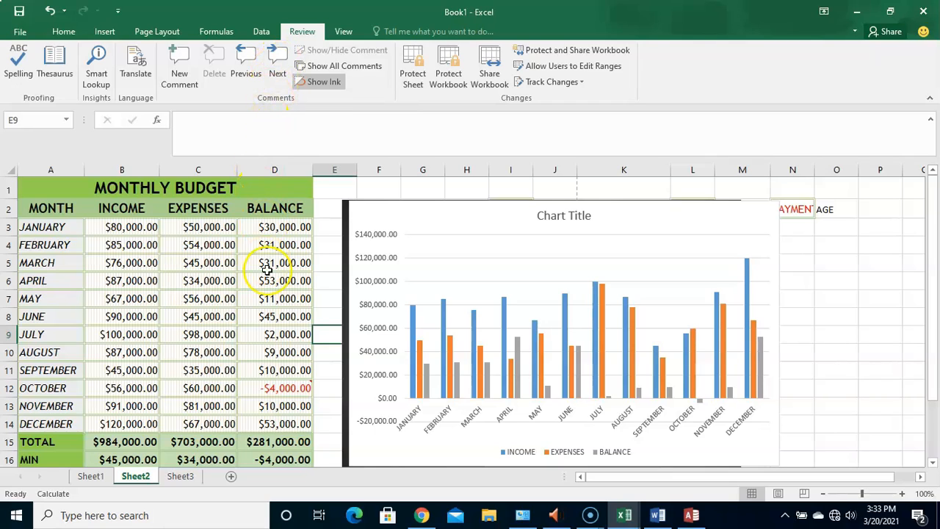
- Add the comment "Is this really for December?" to December's balance in cell D14
left_click(290, 424)
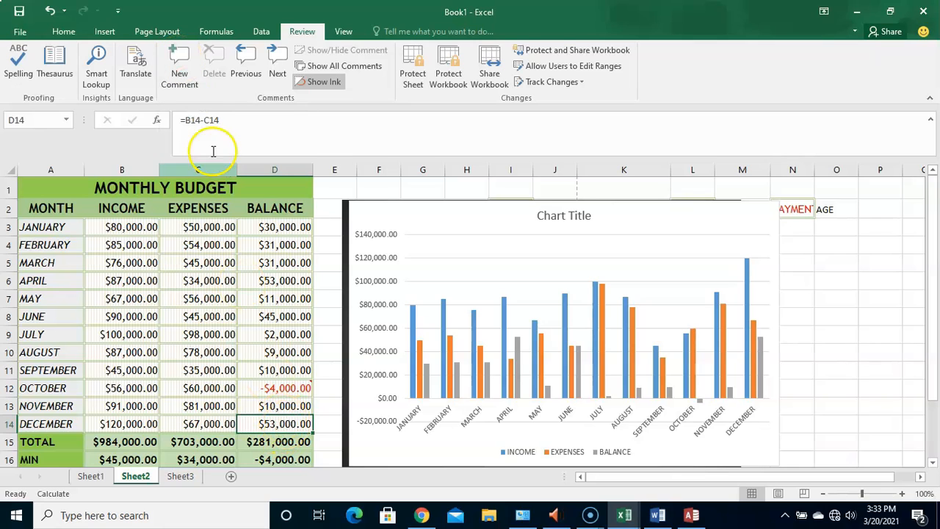
left_click(182, 75)
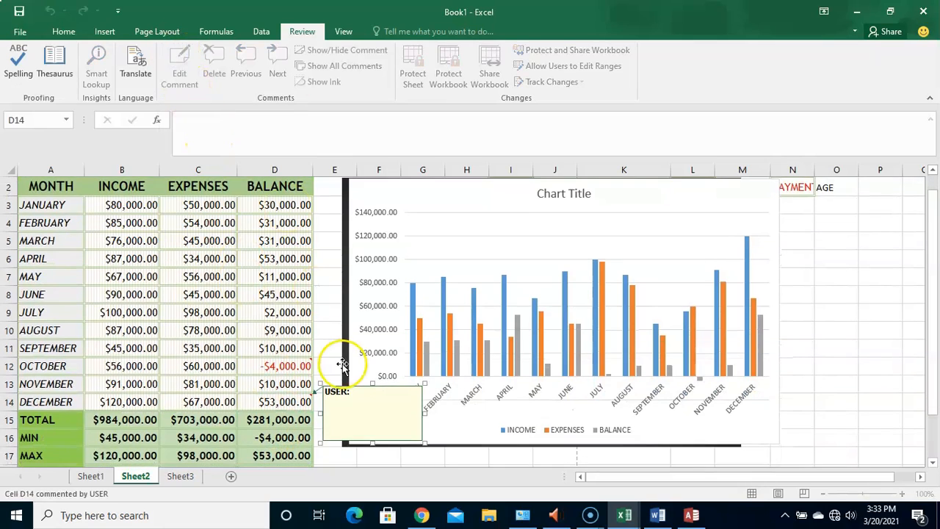
type("Is this really")
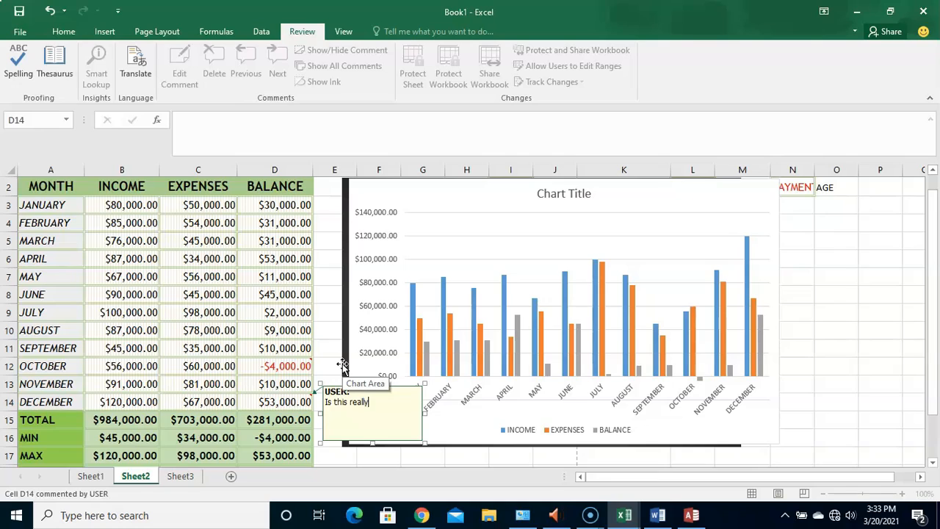
type(" for December")
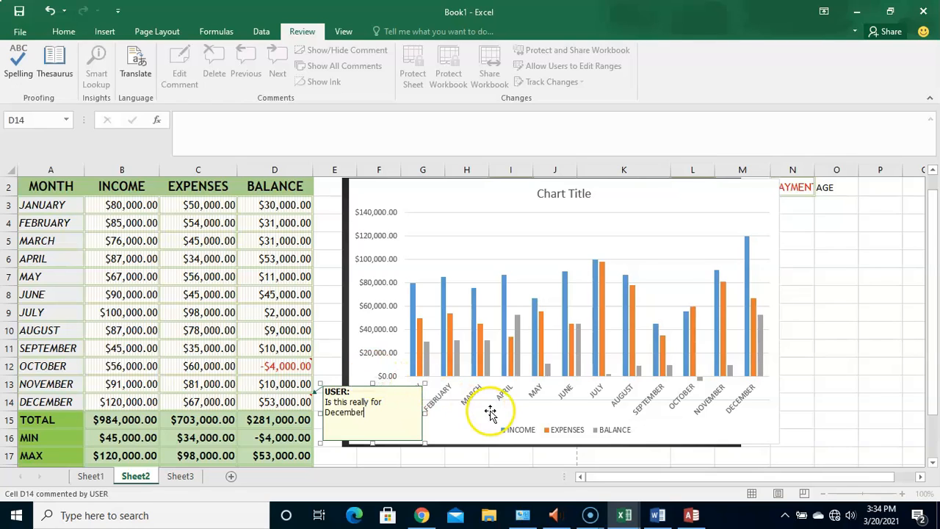
type("?")
left_click(465, 398)
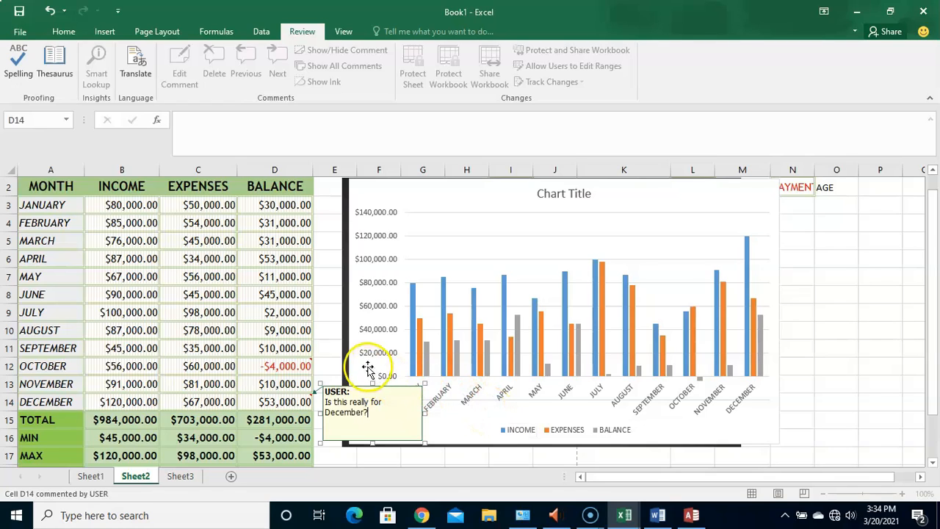
left_click(329, 350)
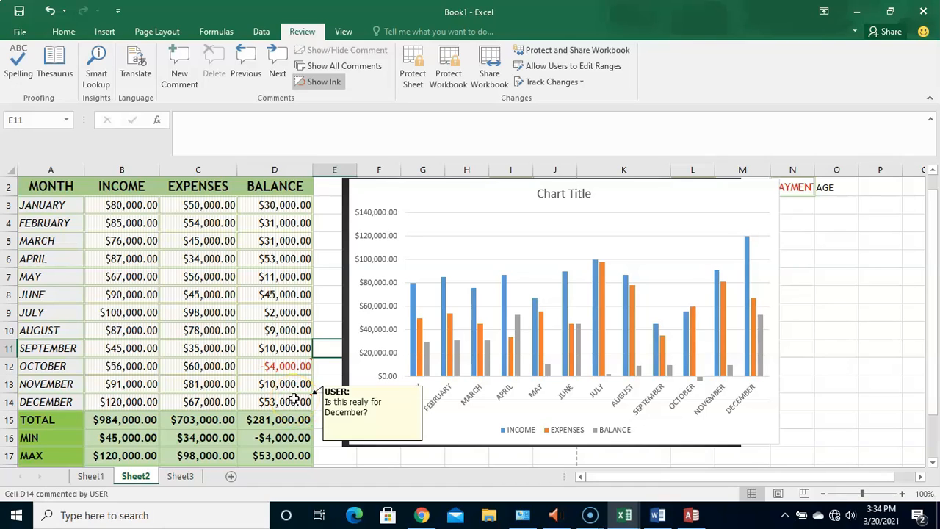
- Step forward and backward through the sheet's comments, continuing the review when the end of the workbook is reached
left_click(277, 58)
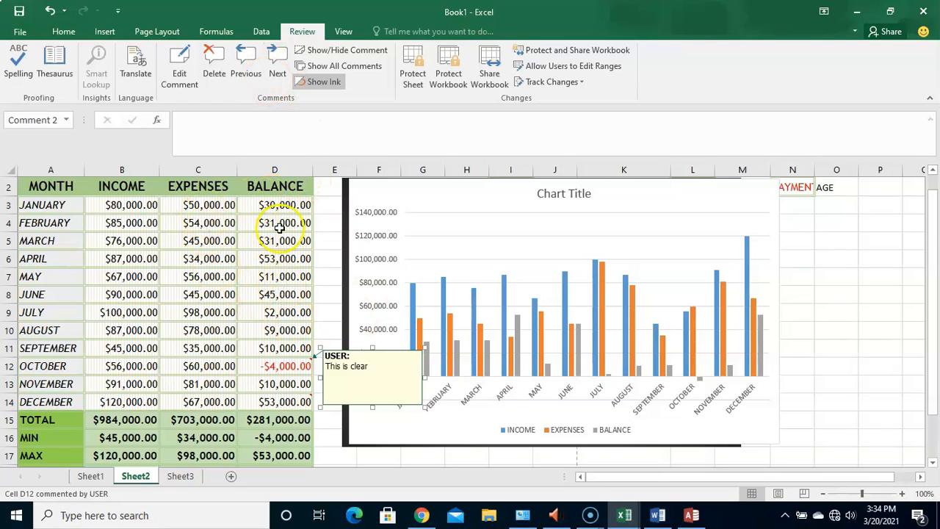
left_click(277, 57)
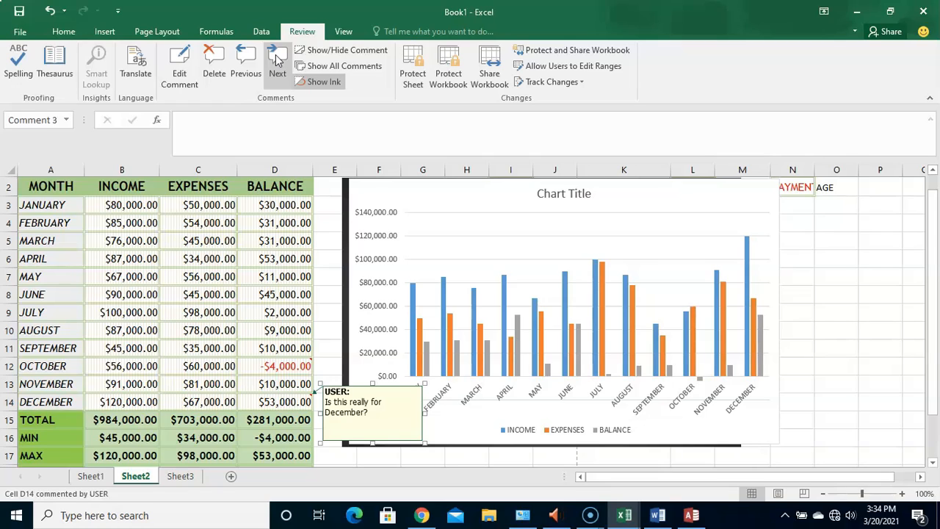
left_click(305, 31)
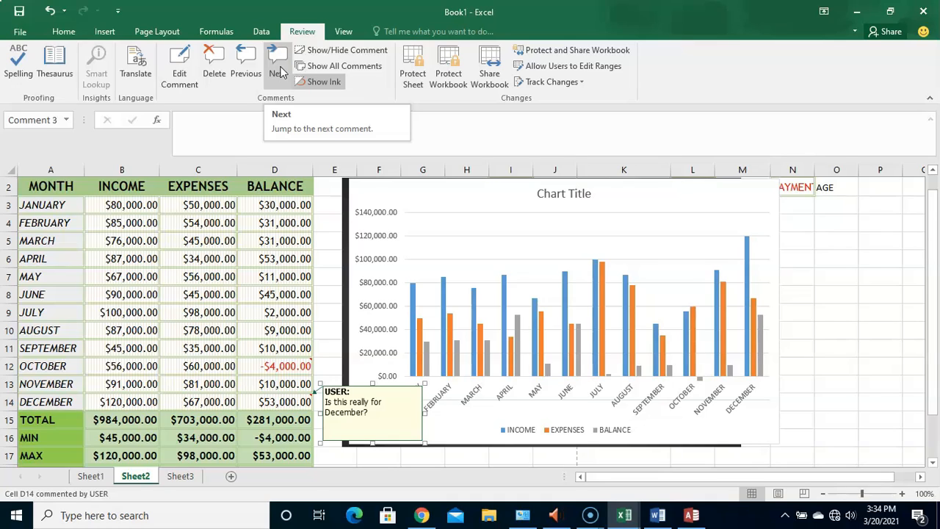
left_click(241, 68)
left_click(241, 68)
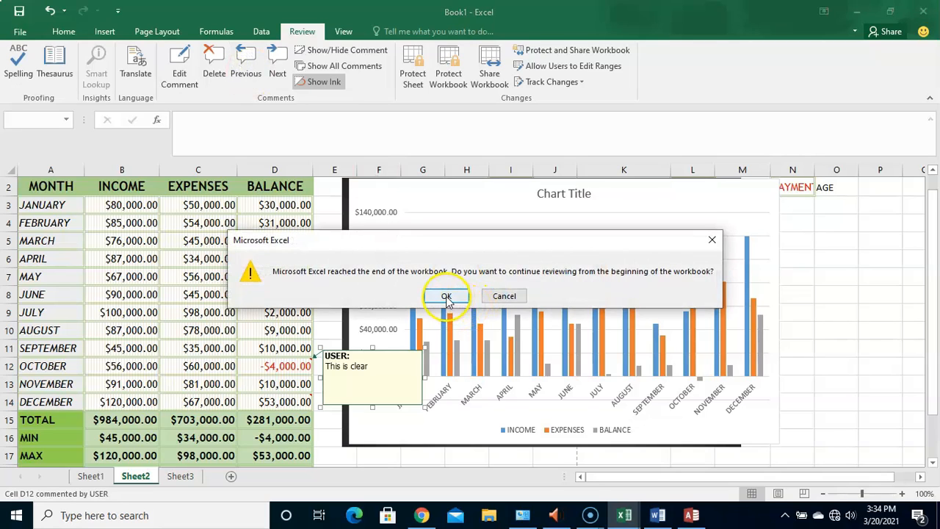
left_click(445, 295)
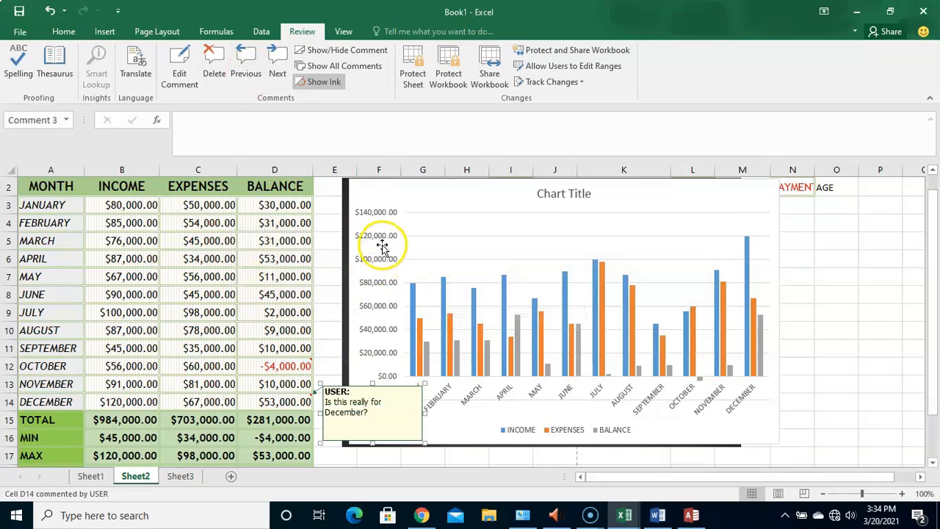
- Delete the comments from the December and October balance cells, D14 and D12
left_click(216, 66)
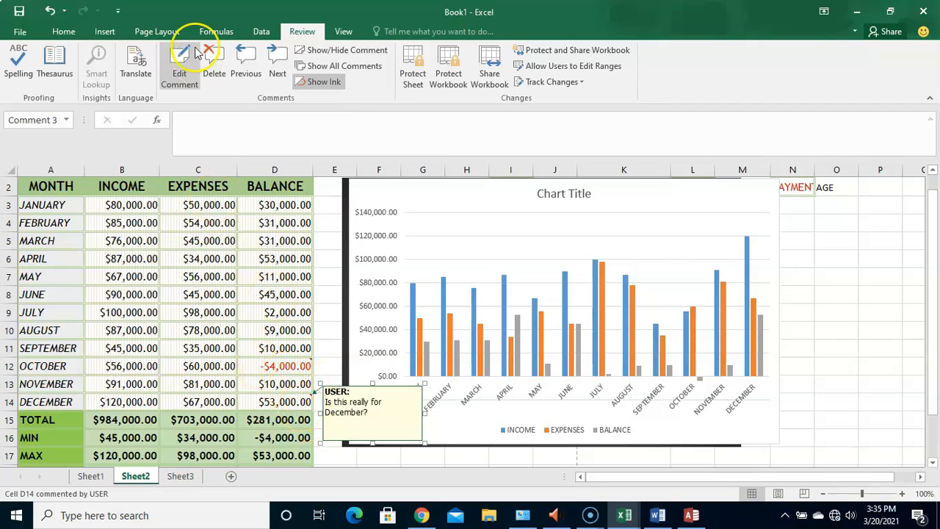
left_click(214, 68)
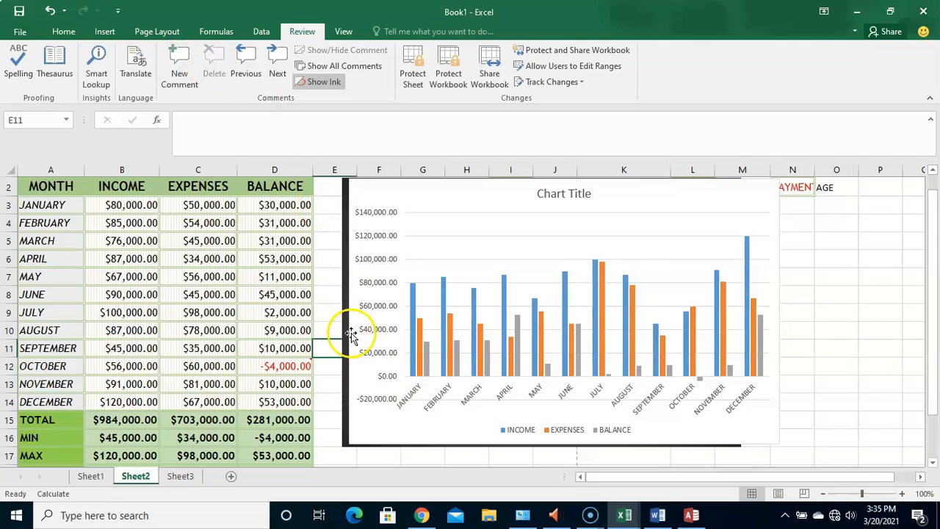
left_click(302, 364)
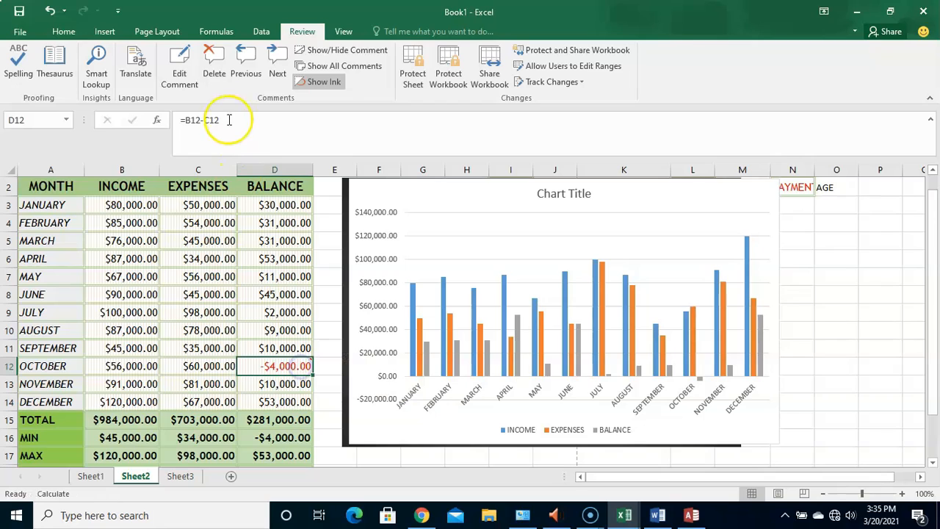
left_click(214, 68)
left_click(315, 313)
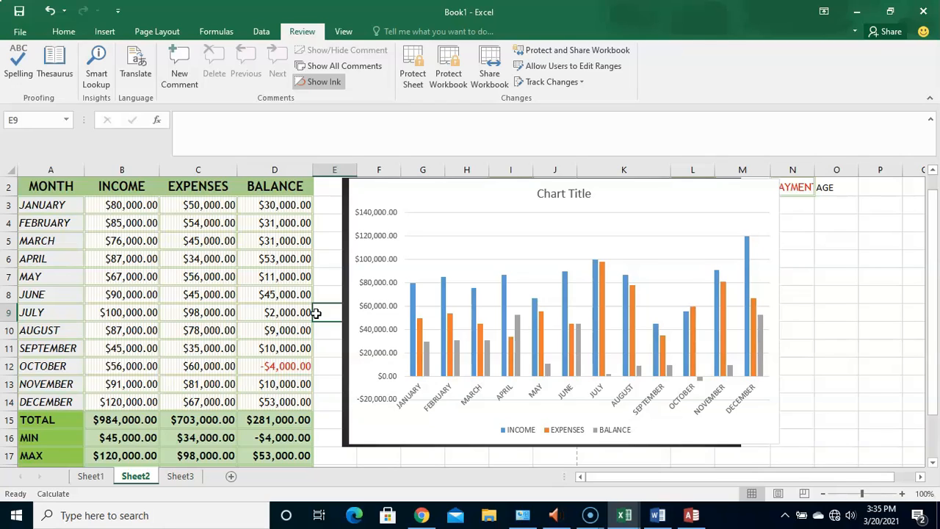
- Undo the deletion of the comments on the October and December balances
left_click(280, 321)
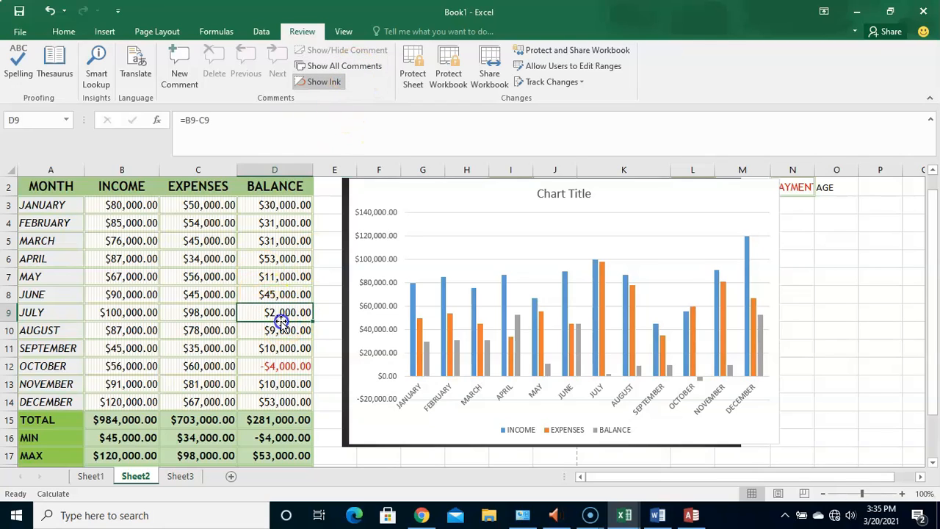
left_click(49, 11)
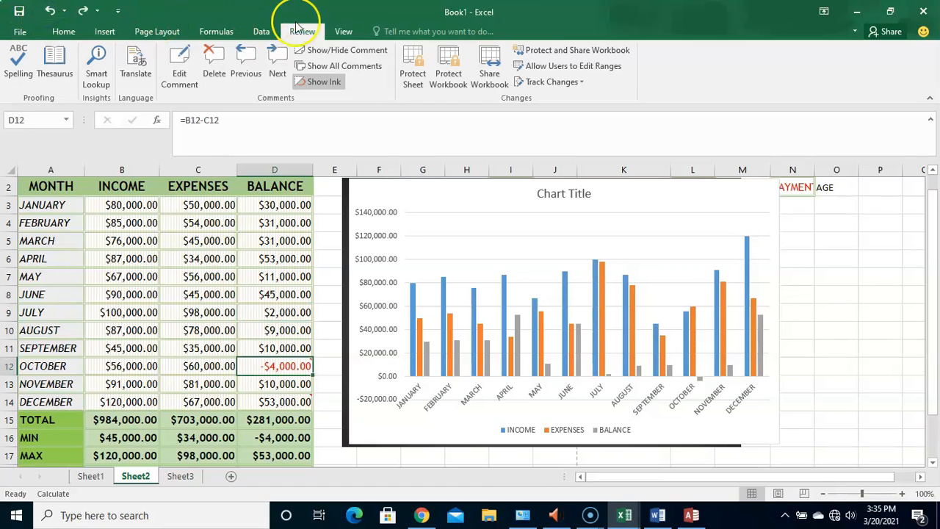
- Show and hide all comments on the sheet, and toggle the display of the single comment on cell D12
left_click(342, 66)
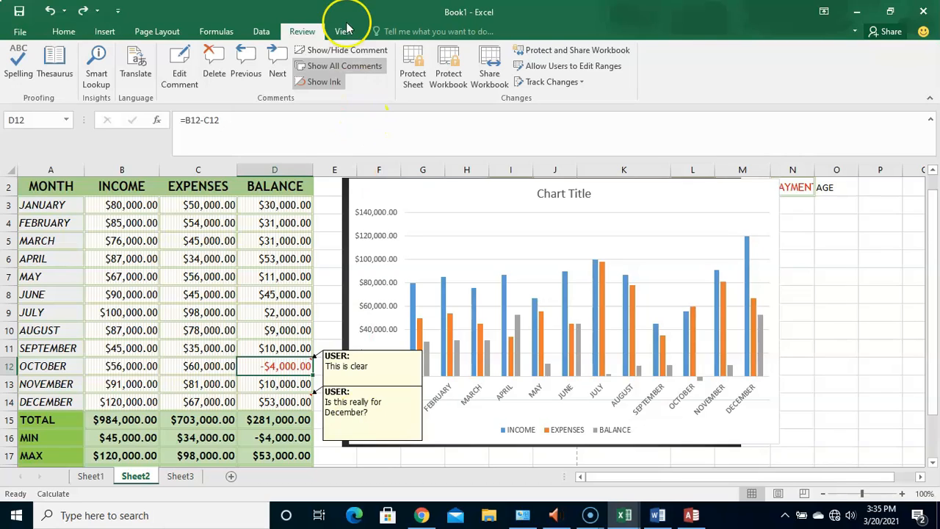
left_click(360, 71)
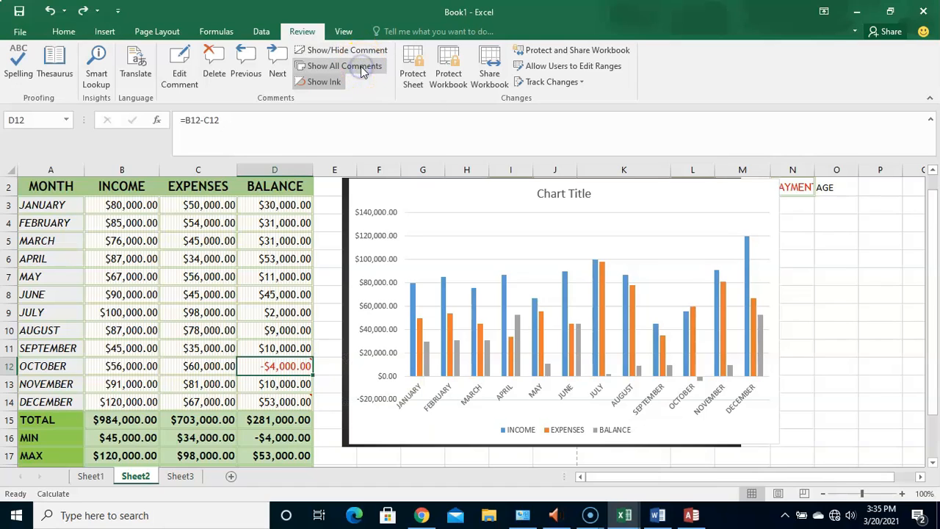
left_click(358, 53)
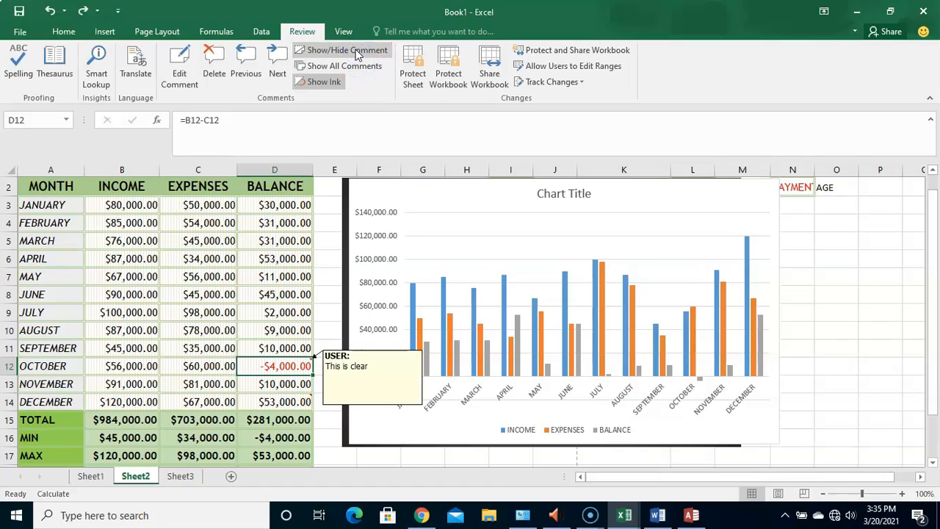
left_click(358, 53)
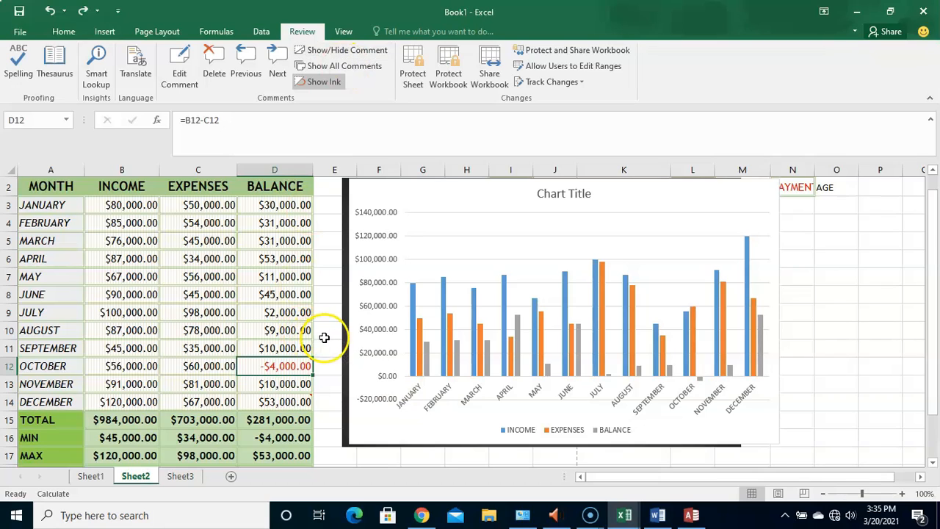
left_click(357, 50)
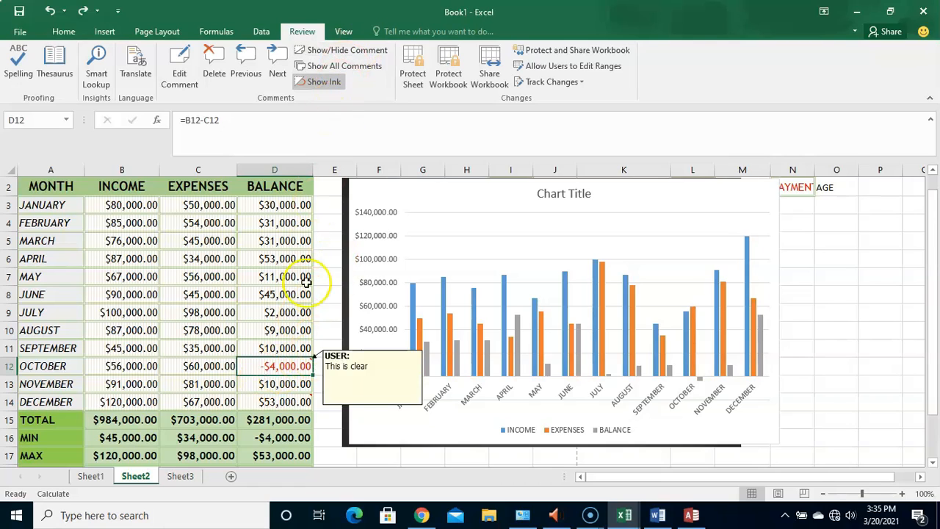
left_click(372, 53)
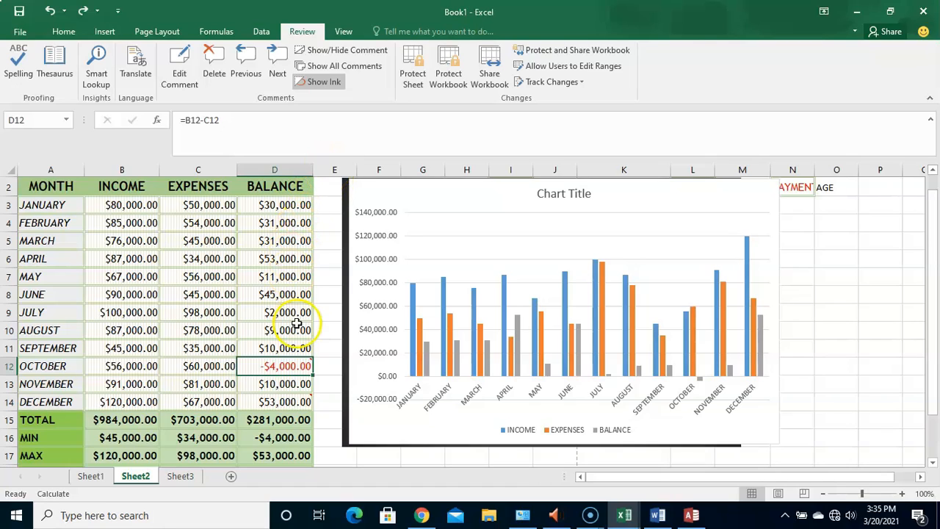
- Open the comment on cell D12 for editing, then leave it without changing its text
left_click(180, 56)
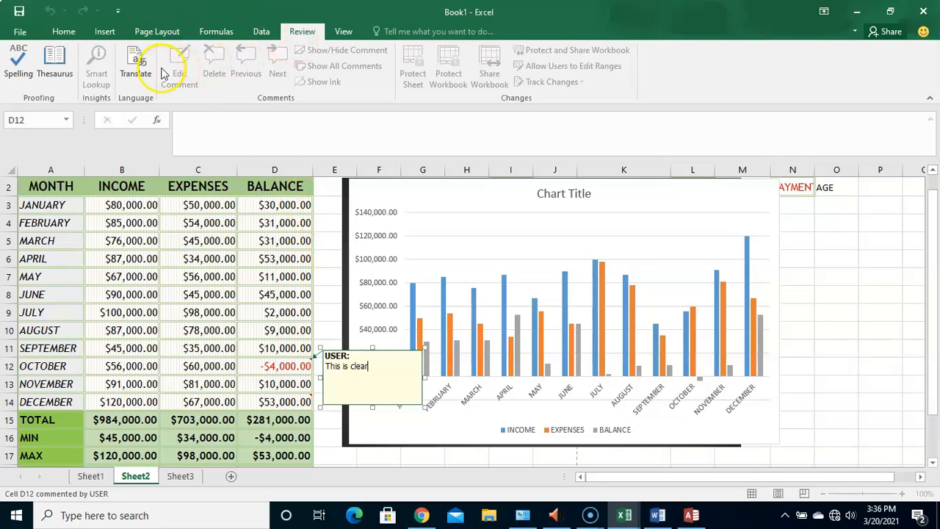
left_click(326, 313)
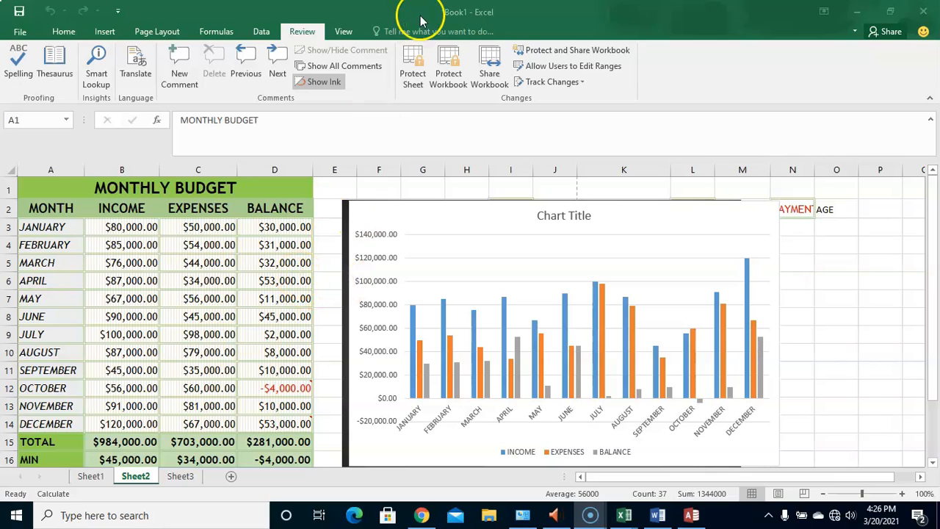
- View the Protect Sheet options for password and user permissions, then cancel without protecting the sheet
left_click(415, 76)
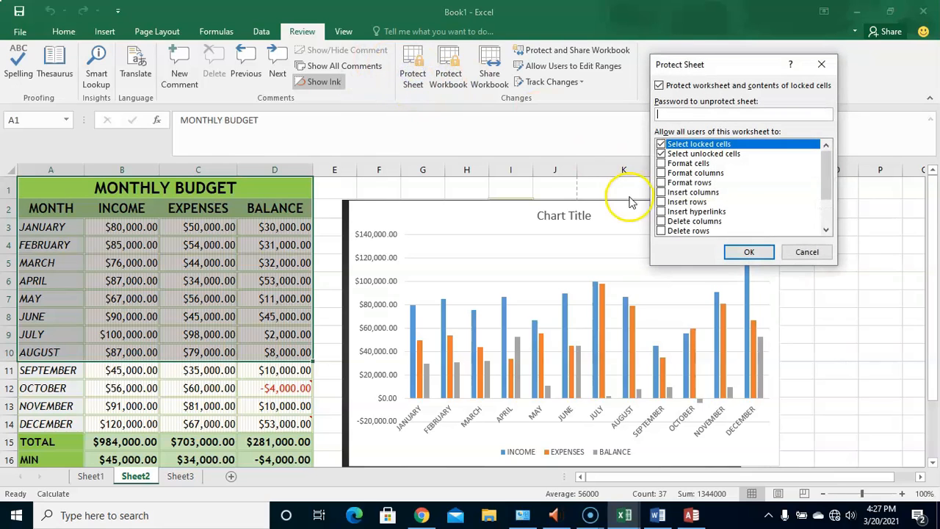
left_click(806, 252)
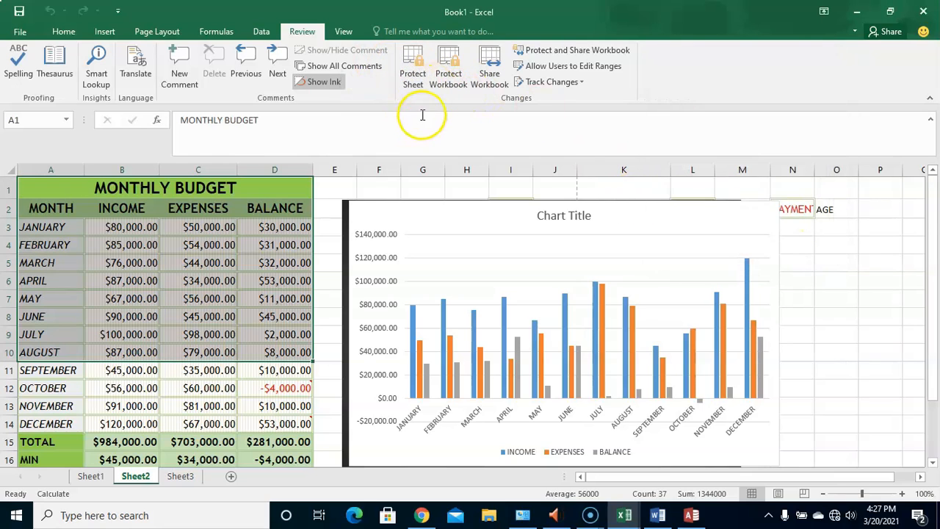
- Check the cell protection settings of cell E6 and accept them with Locked enabled
left_click(328, 280)
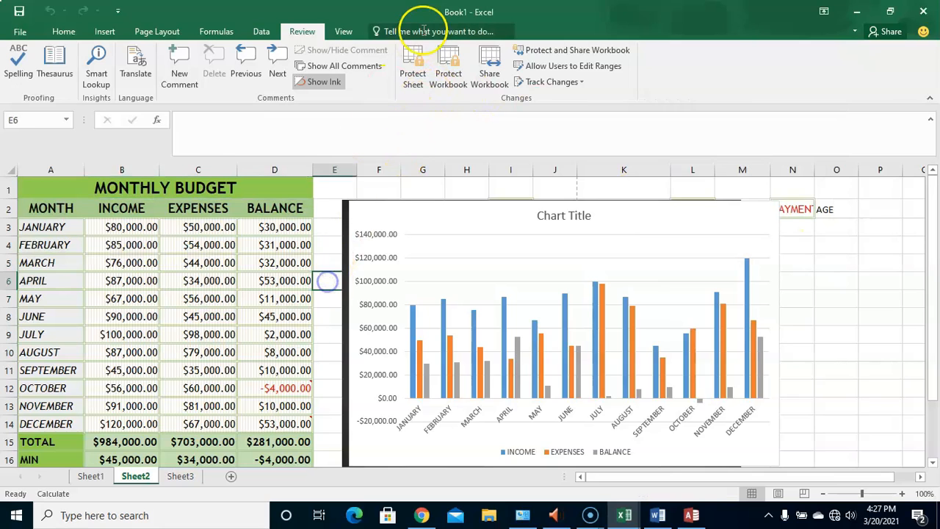
left_click(415, 78)
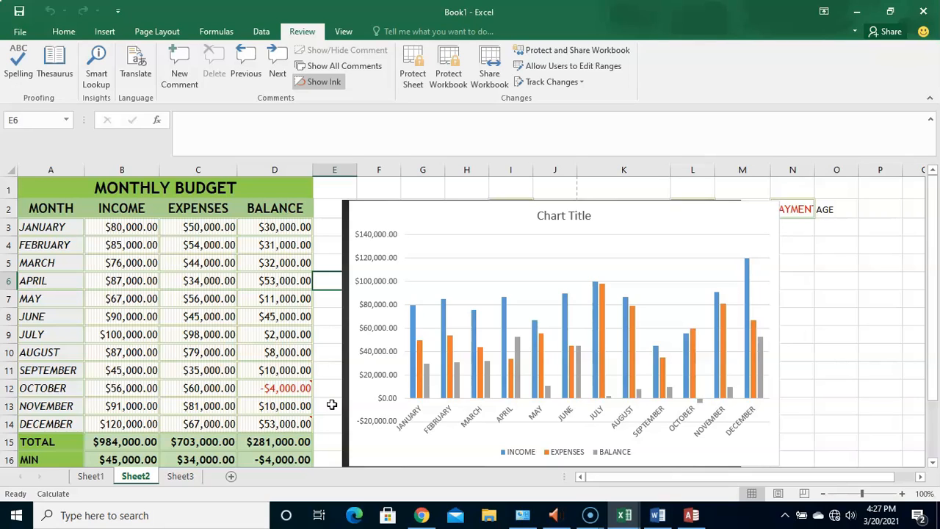
left_click(64, 31)
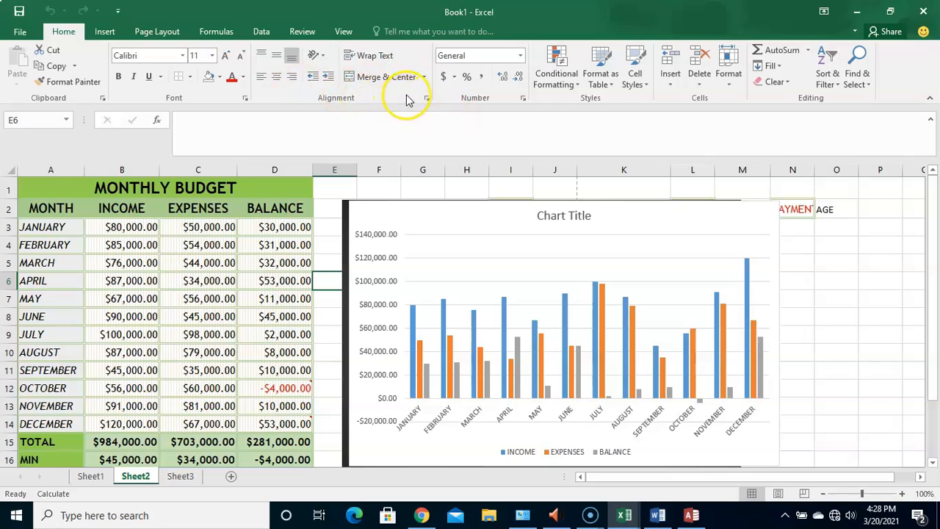
left_click(426, 100)
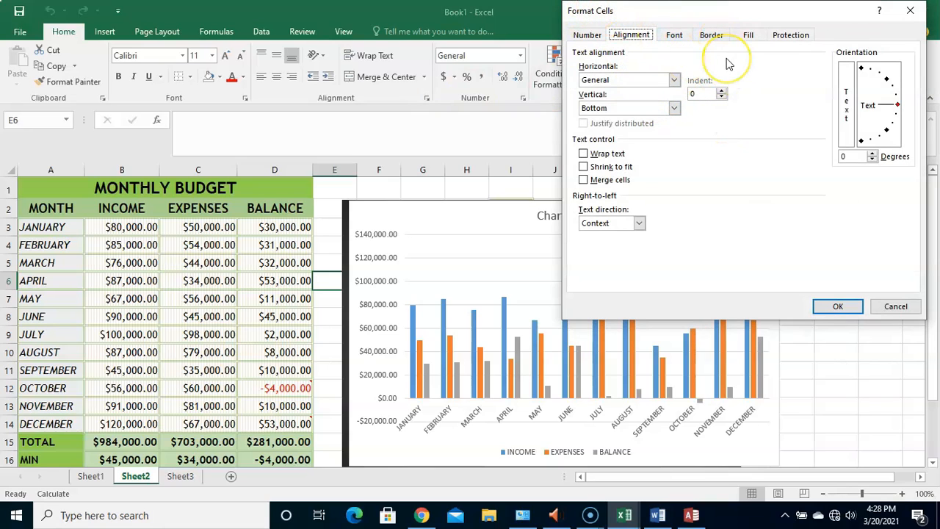
left_click(792, 36)
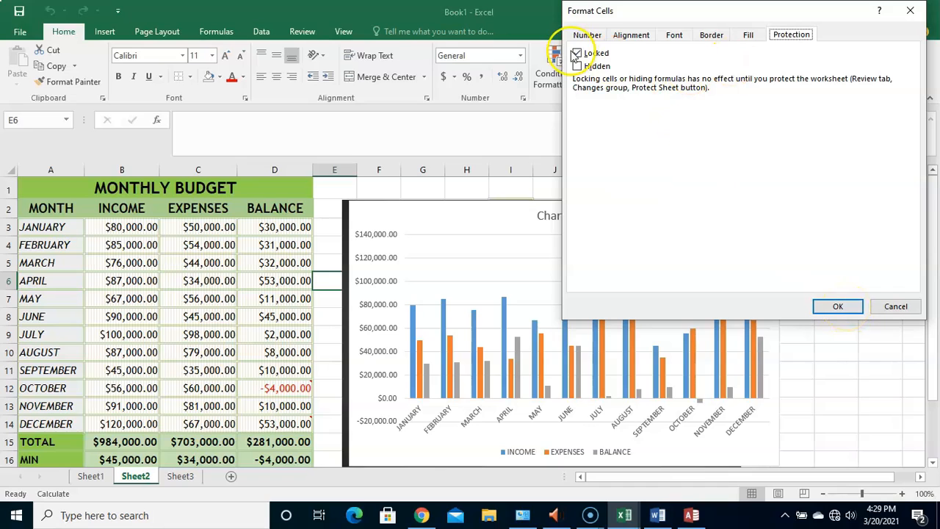
left_click(622, 59)
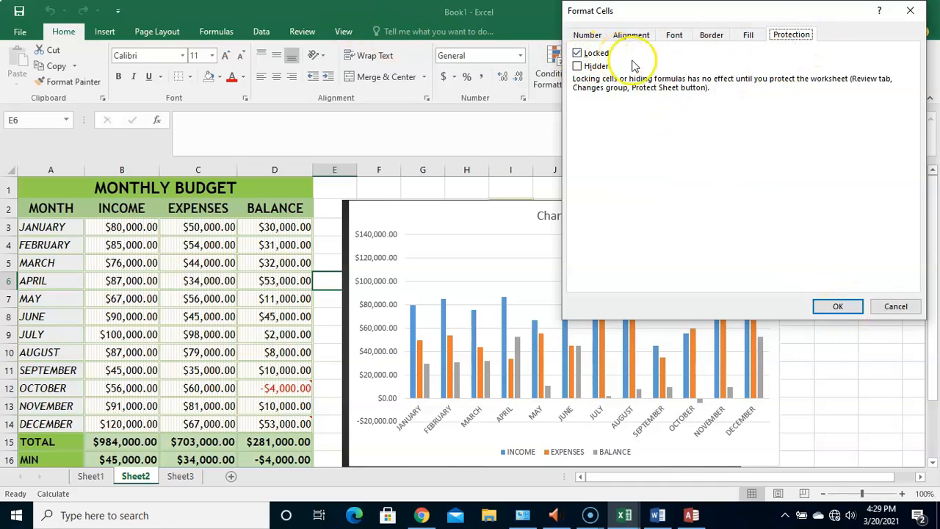
left_click(839, 306)
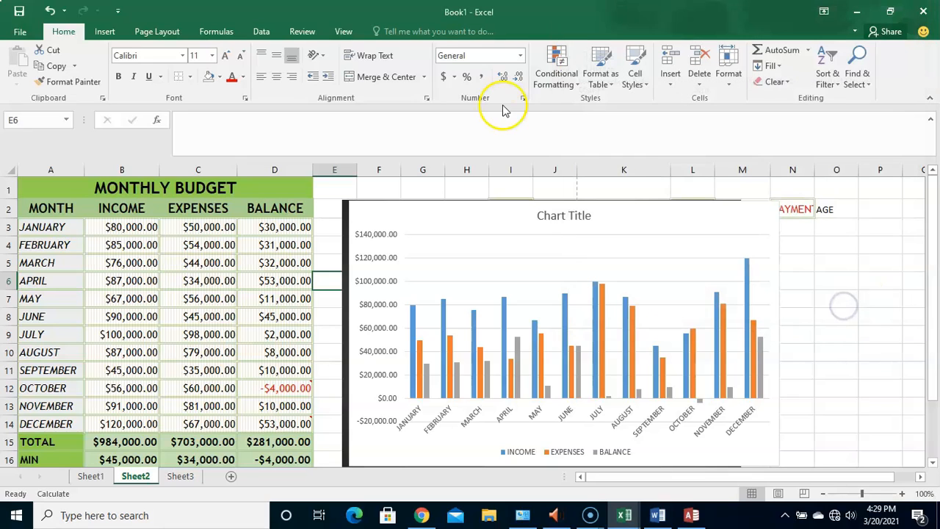
left_click(302, 33)
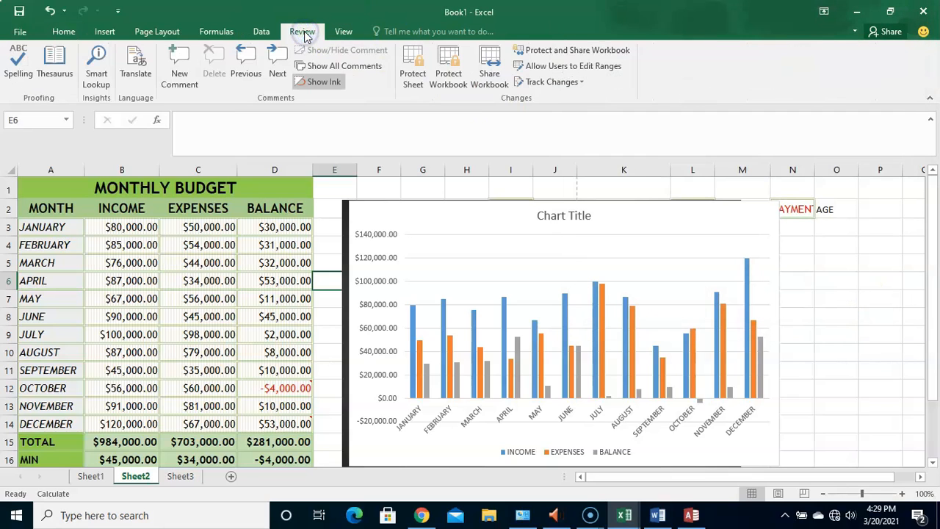
left_click(409, 62)
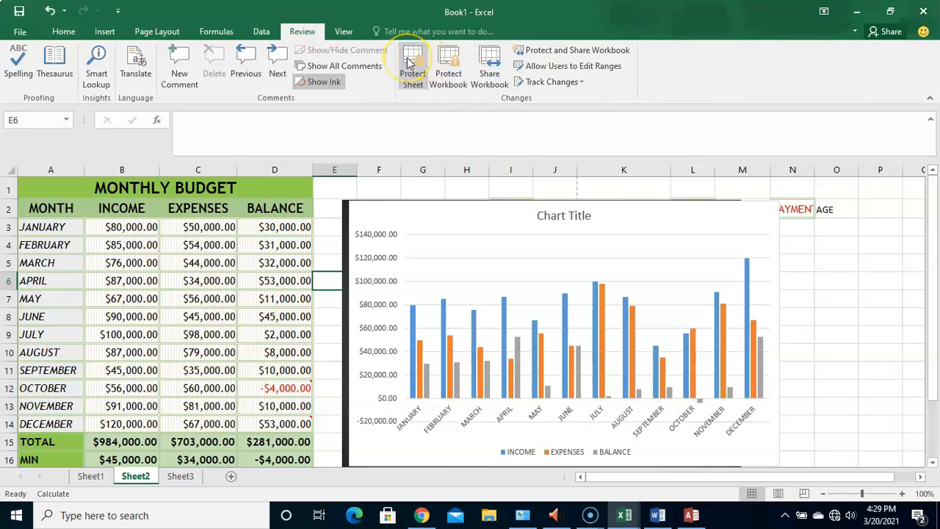
left_click(409, 63)
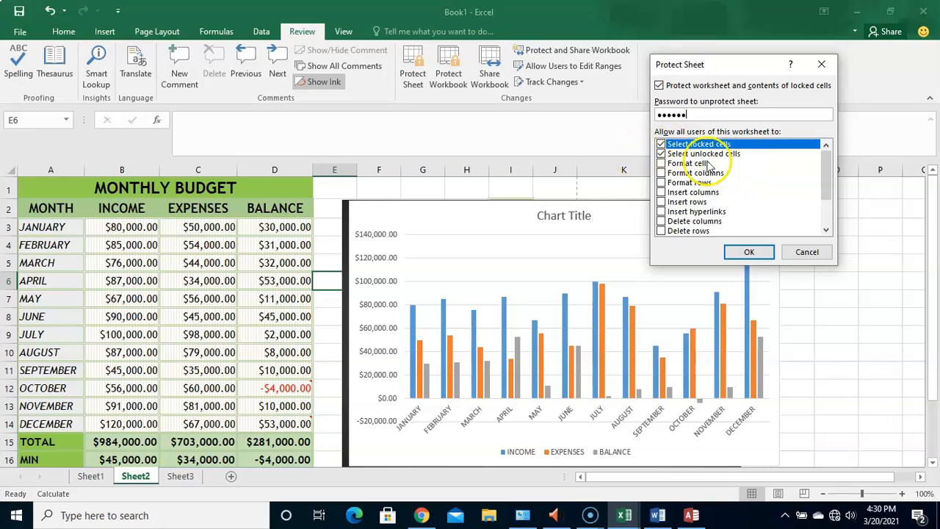
left_click(814, 253)
- Select the range A1:O18 covering the budget table and chart, and apply the Locked protection setting to its cells
left_click(79, 189)
mouse_move(79, 190)
left_mouse_down()
mouse_move(657, 413)
mouse_move(810, 455)
mouse_move(843, 504)
mouse_move(825, 389)
mouse_move(827, 416)
left_mouse_up()
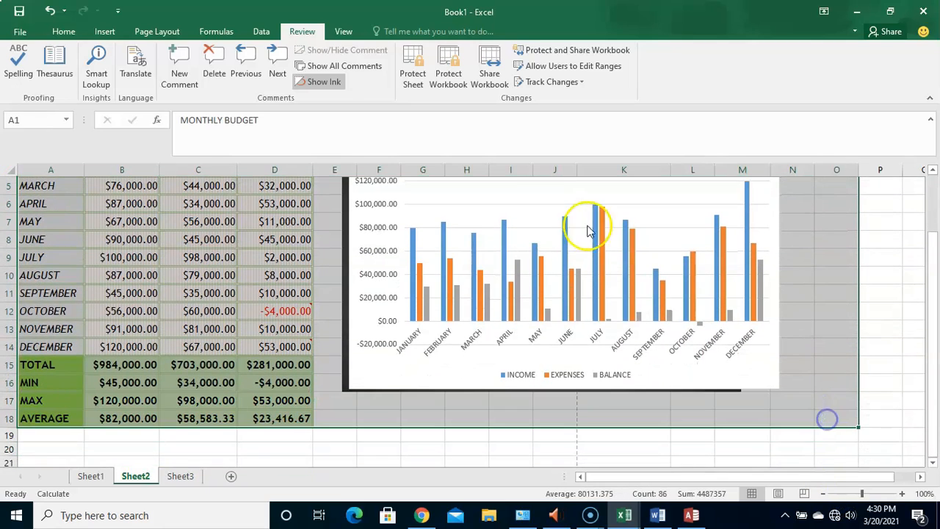
left_click(63, 31)
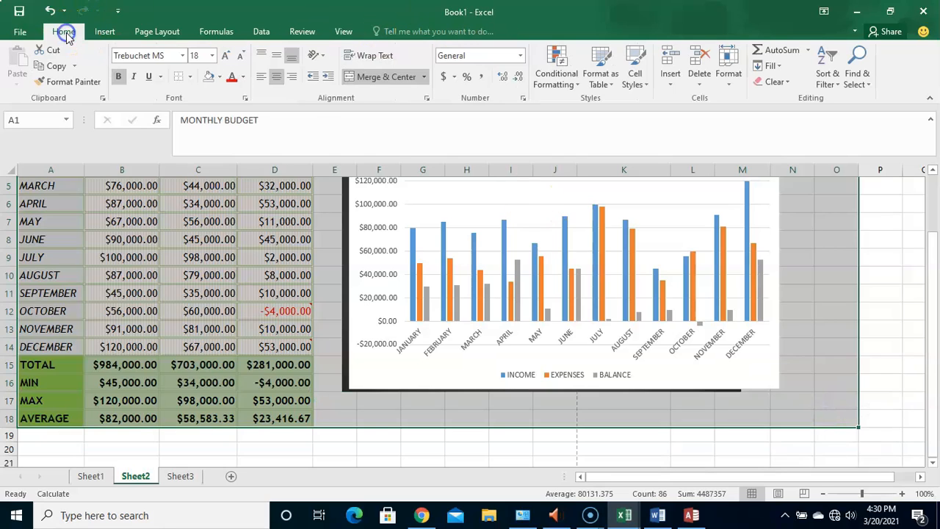
right_click(197, 274)
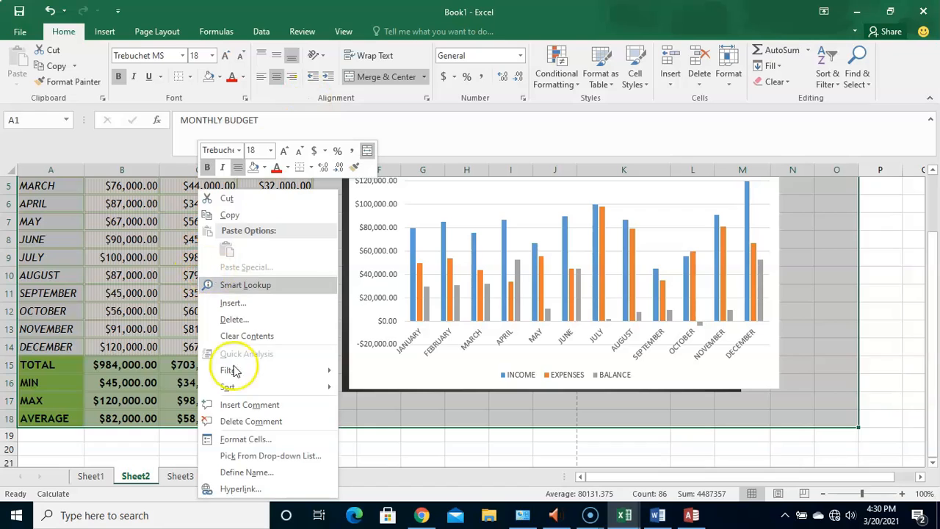
left_click(244, 439)
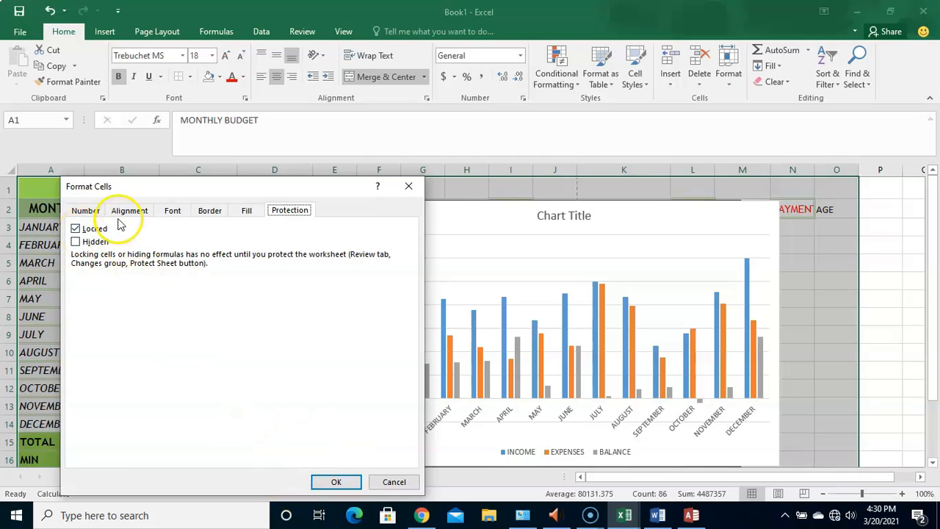
left_click(335, 479)
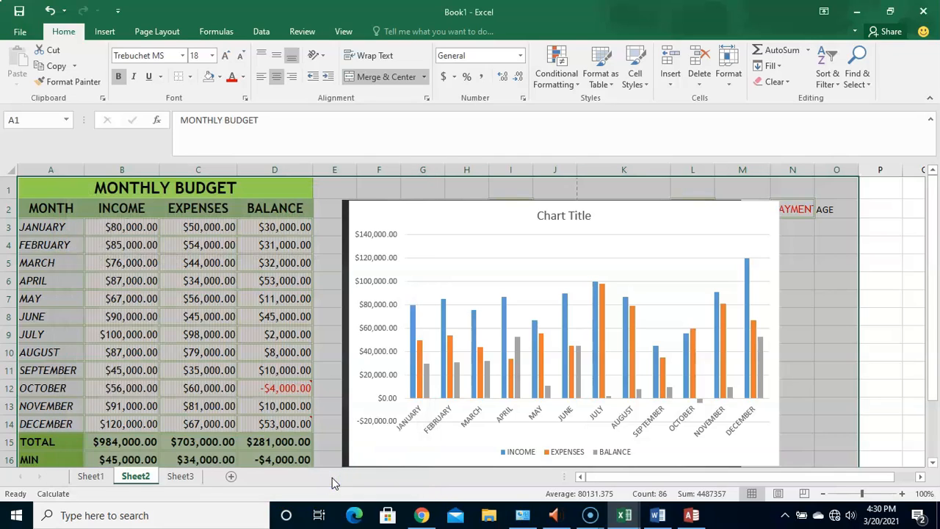
- Set up sheet protection with an unprotect password, allowing users only to select locked and unlocked cells
left_click(327, 386)
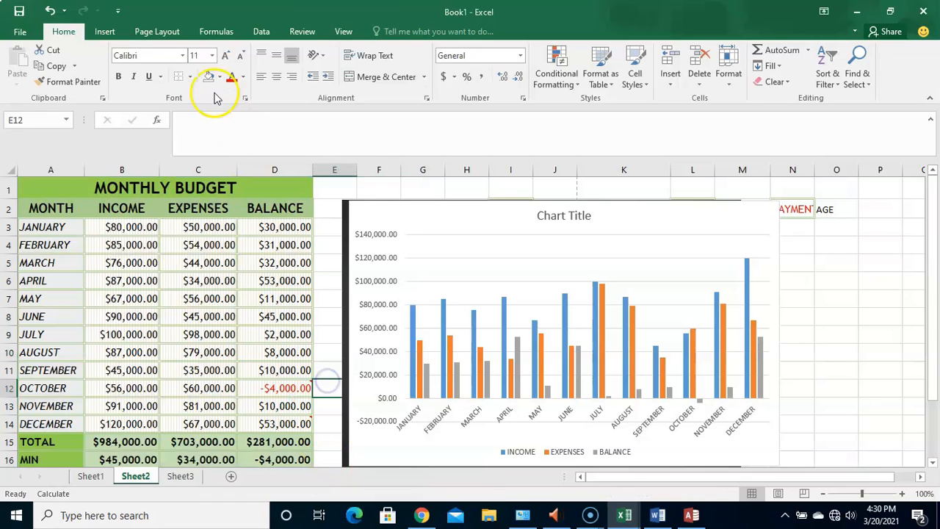
left_click(302, 31)
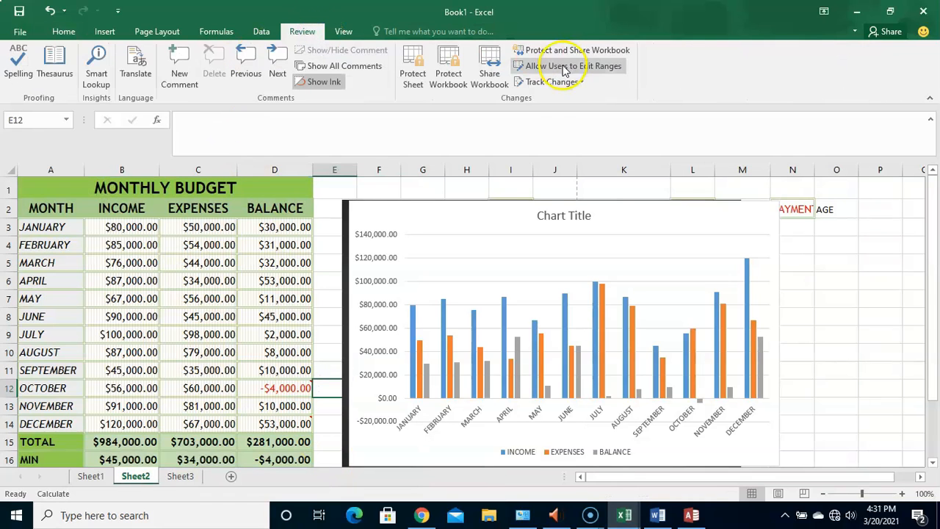
left_click(413, 73)
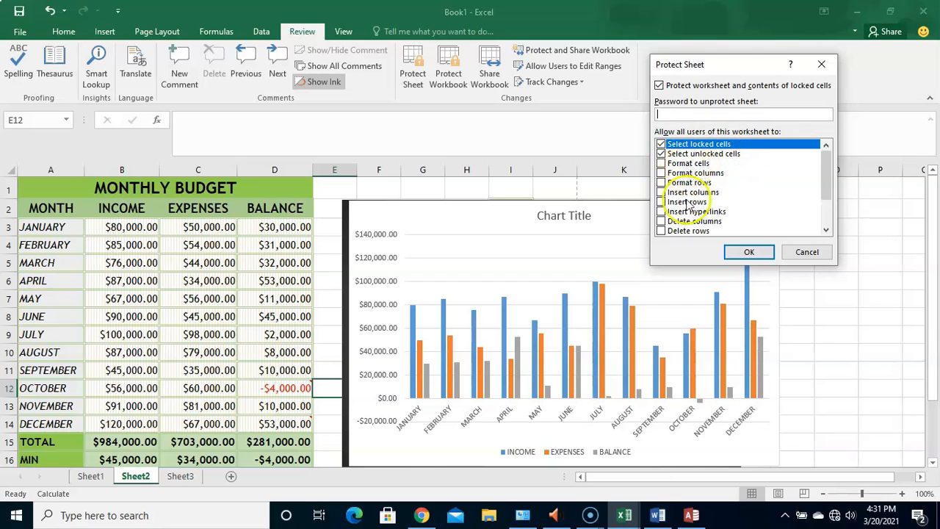
mouse_move(828, 157)
left_mouse_down()
mouse_move(825, 195)
mouse_move(824, 172)
left_mouse_up()
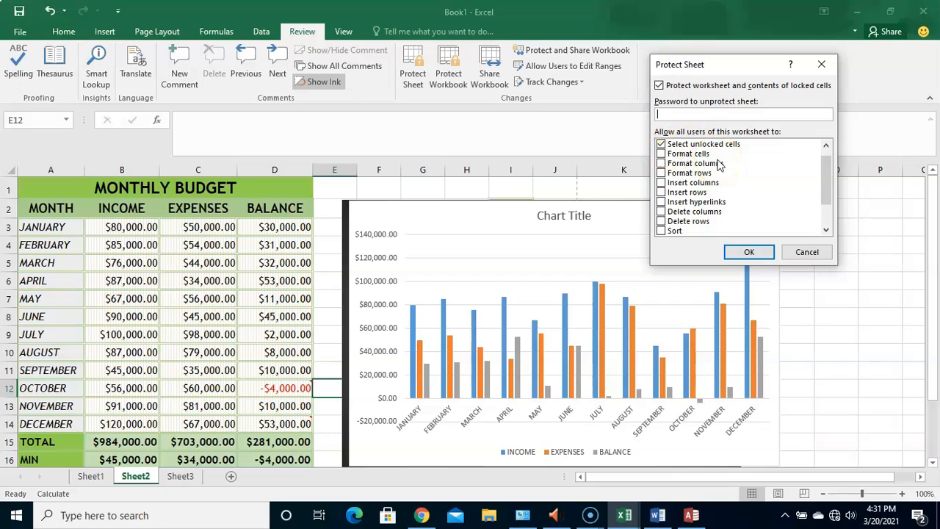
left_click(825, 146)
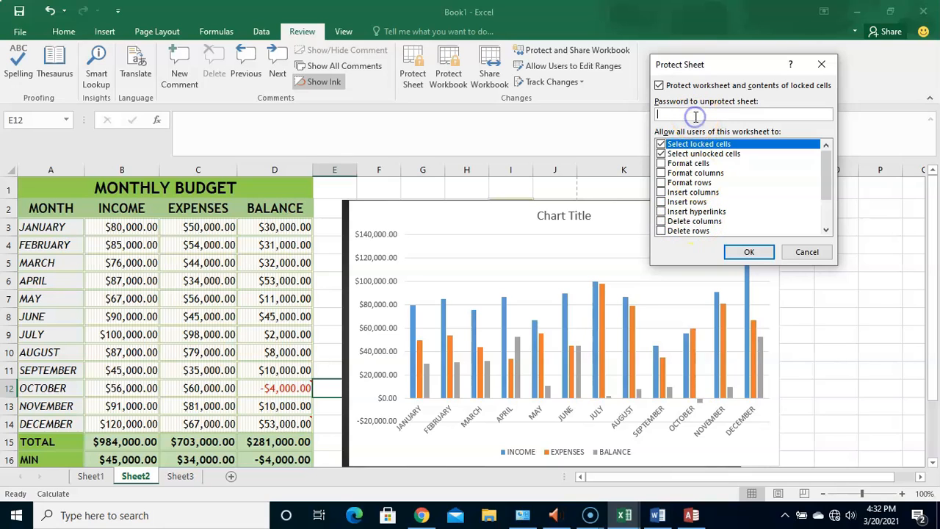
type("••••••")
left_click(749, 253)
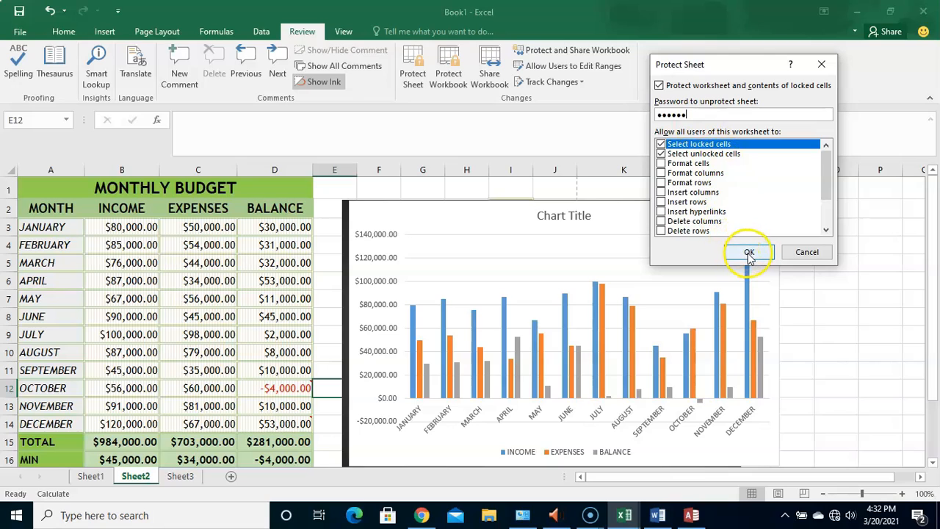
left_click(749, 253)
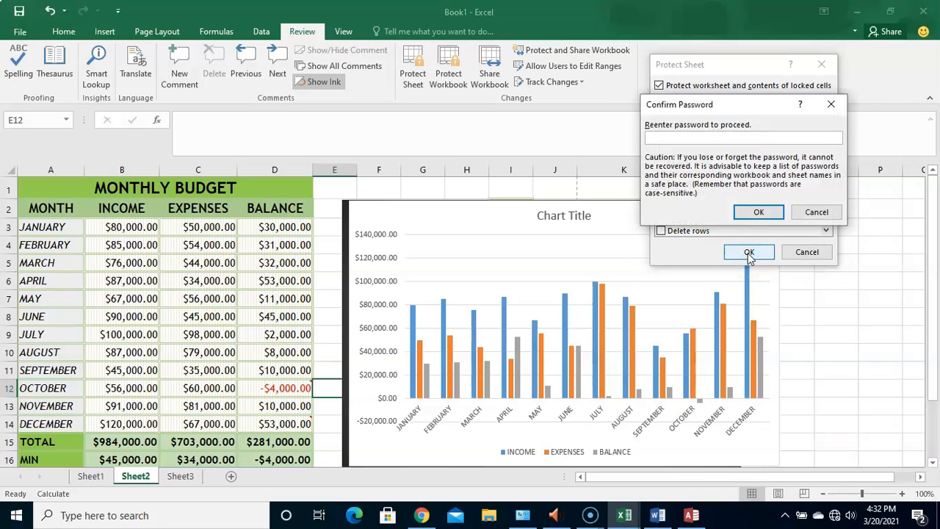
- Re-enter the sheet protection password to confirm it
left_click(722, 138)
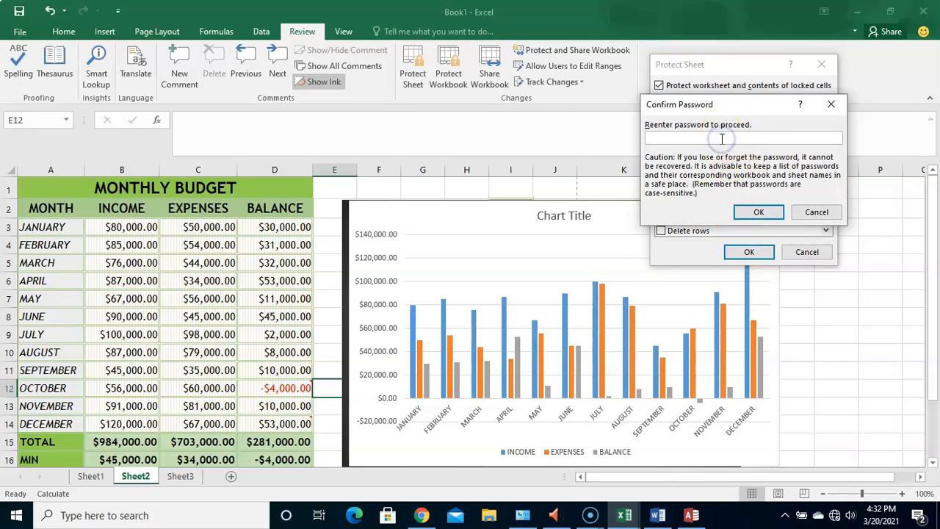
type("123456")
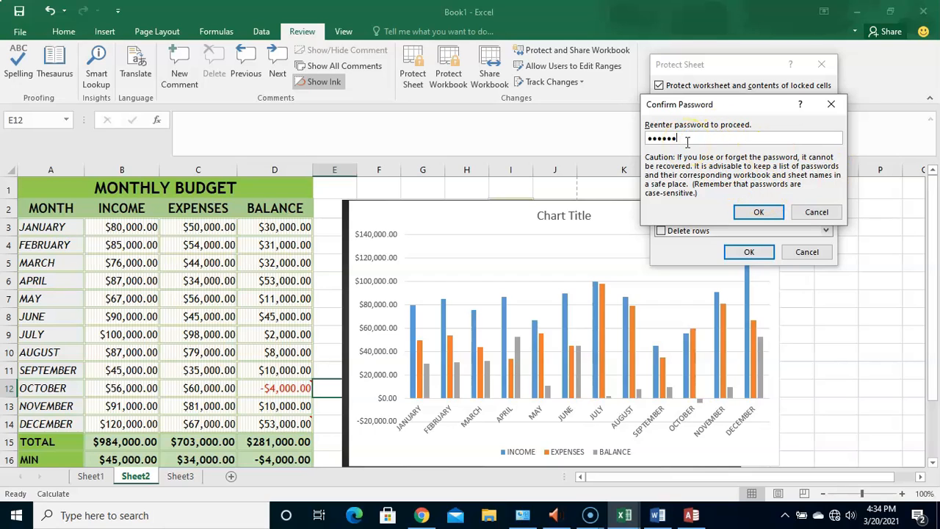
- Apply the password protection to the sheet and test it by trying to edit the May expenses in cell C7
left_click(755, 212)
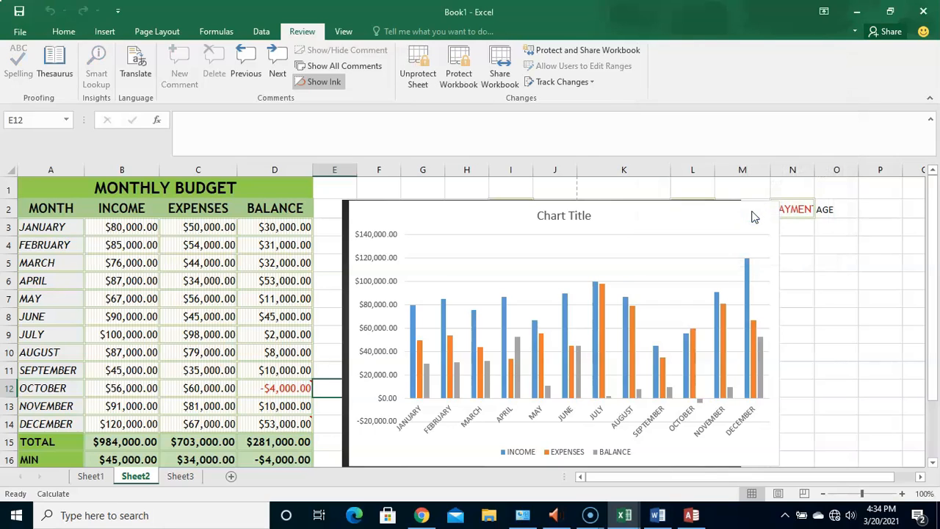
left_click(204, 332)
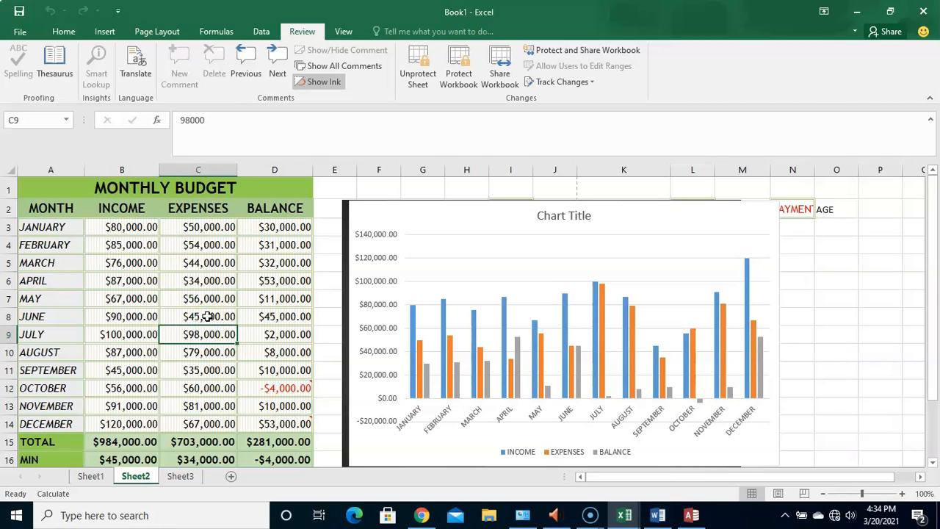
left_click(195, 298)
double_click(195, 299)
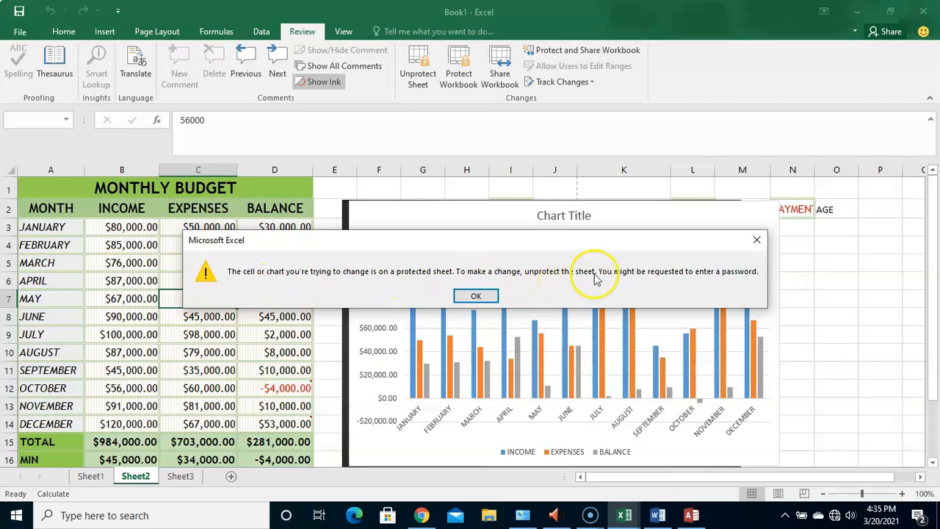
left_click(478, 295)
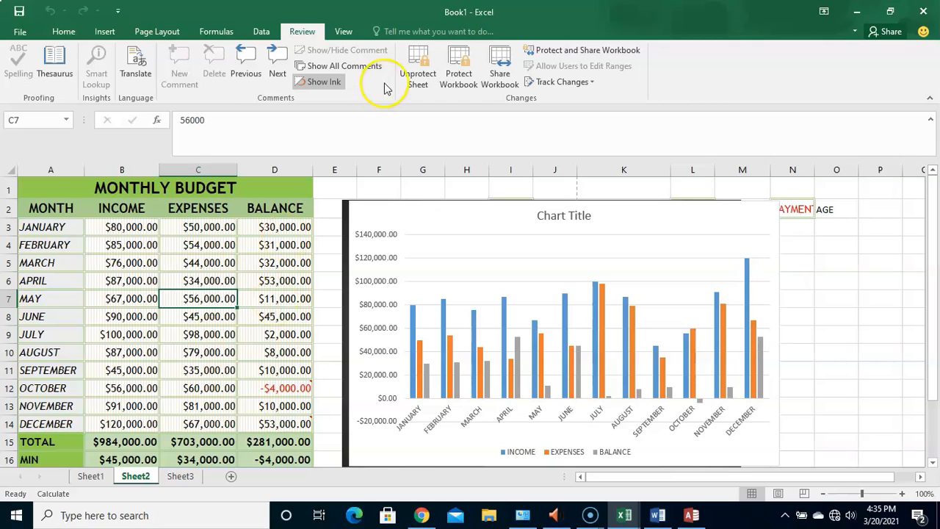
- Unprotect the monthly budget sheet by entering its protection password
left_click(420, 69)
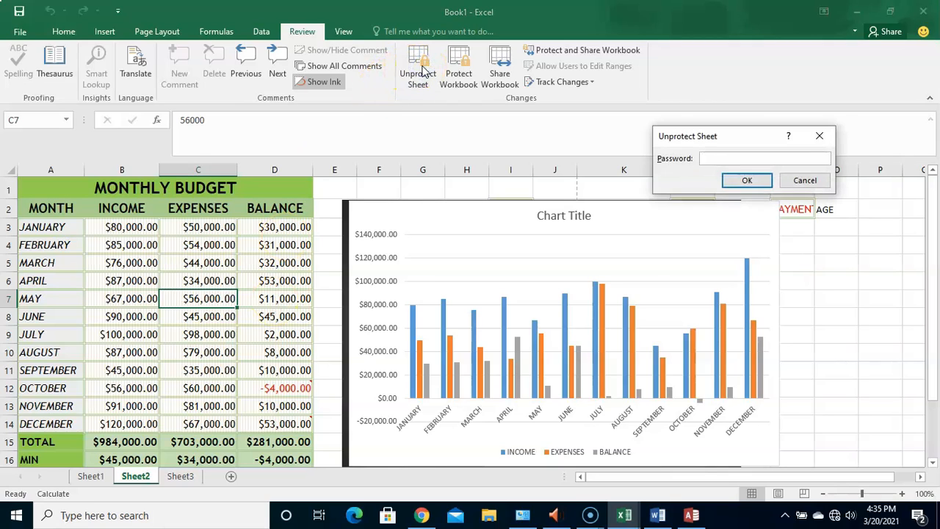
type("••••••")
left_click(748, 181)
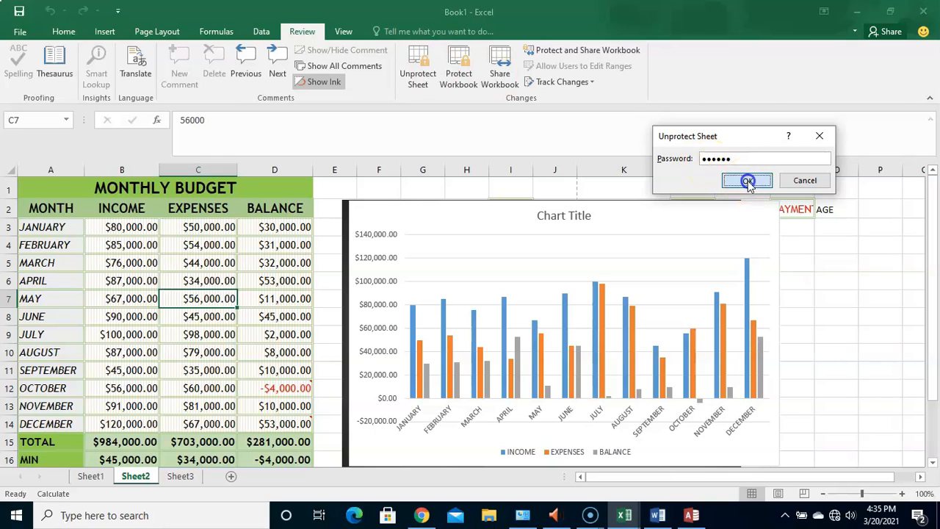
- Check that cells accept editing by opening the September expenses in C11, and leave the value unchanged
double_click(150, 306)
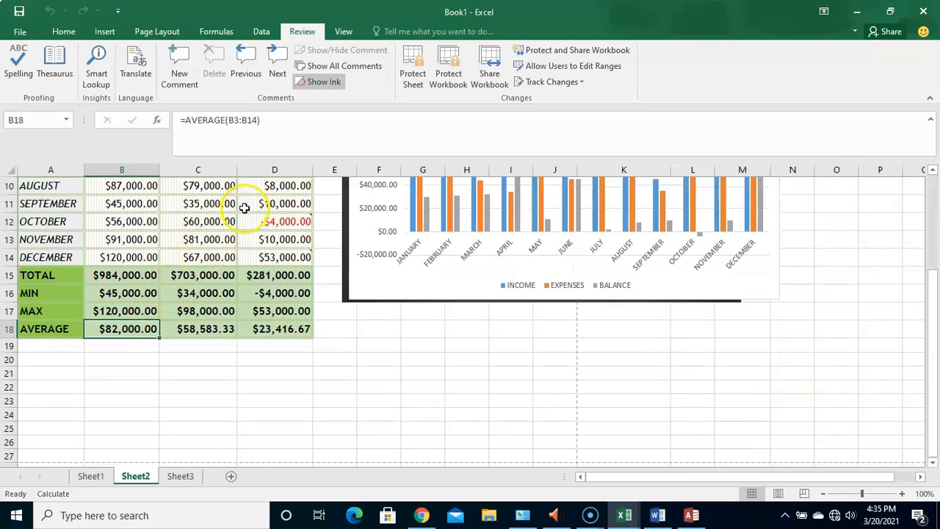
left_click(229, 205)
double_click(230, 206)
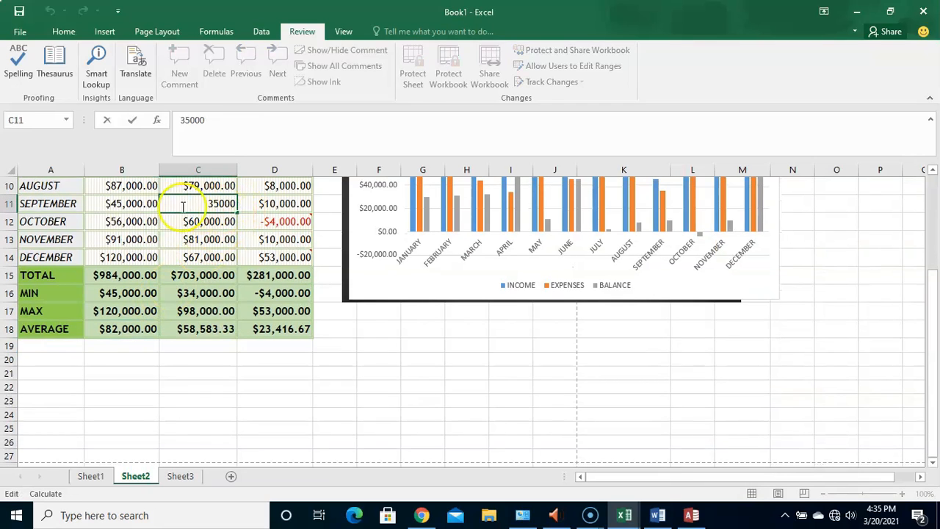
left_click(153, 205)
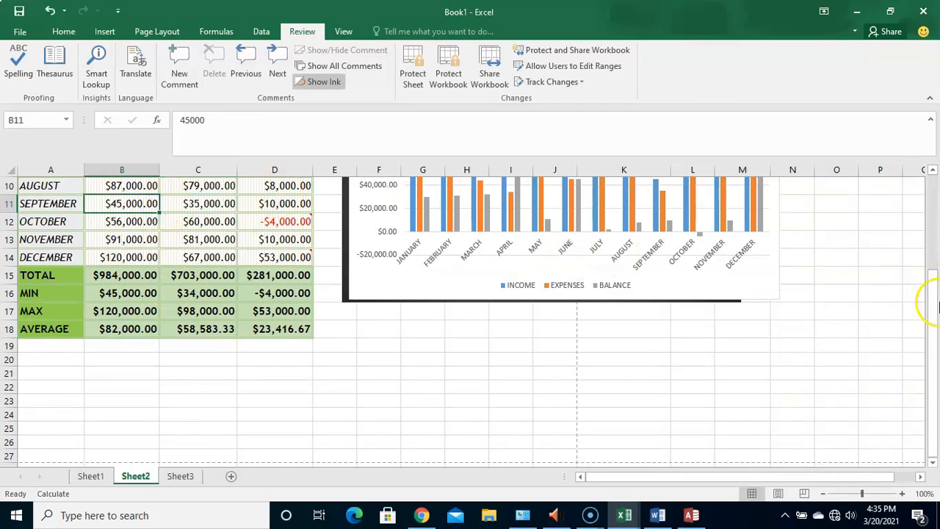
left_click_drag(935, 315, 933, 193)
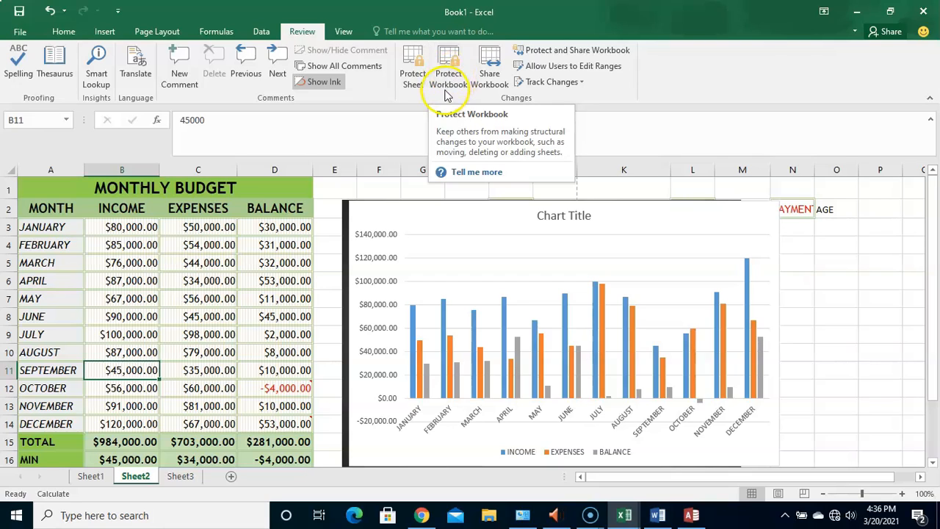
- Protect the workbook's structure with a password and re-enter the password to confirm it
left_click(456, 87)
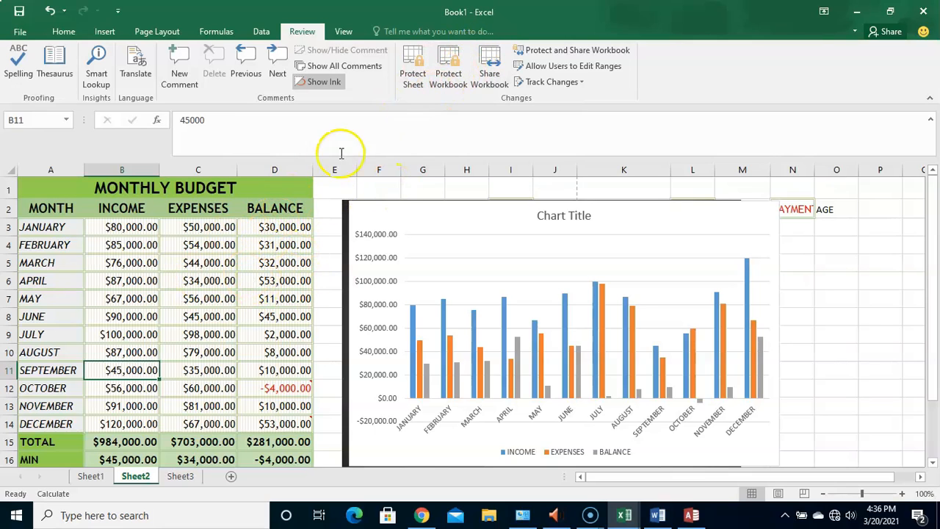
left_click(453, 74)
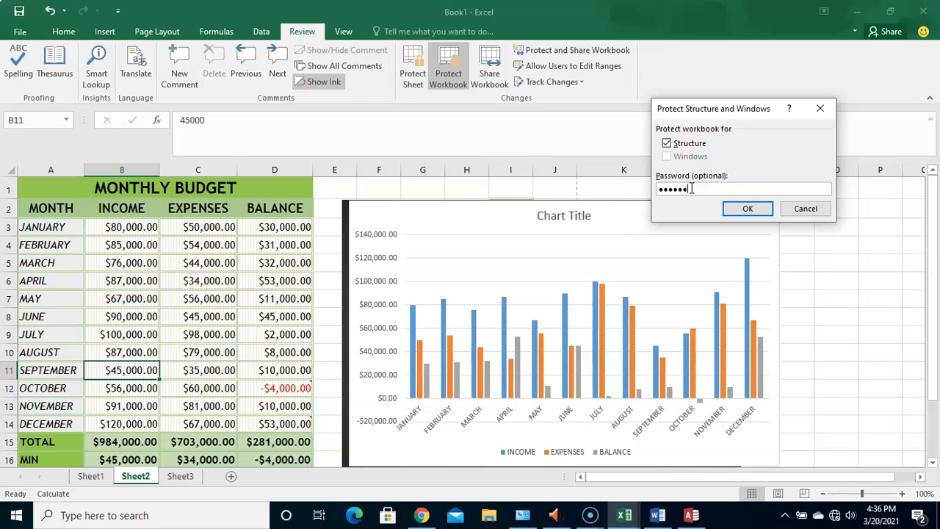
left_click(732, 213)
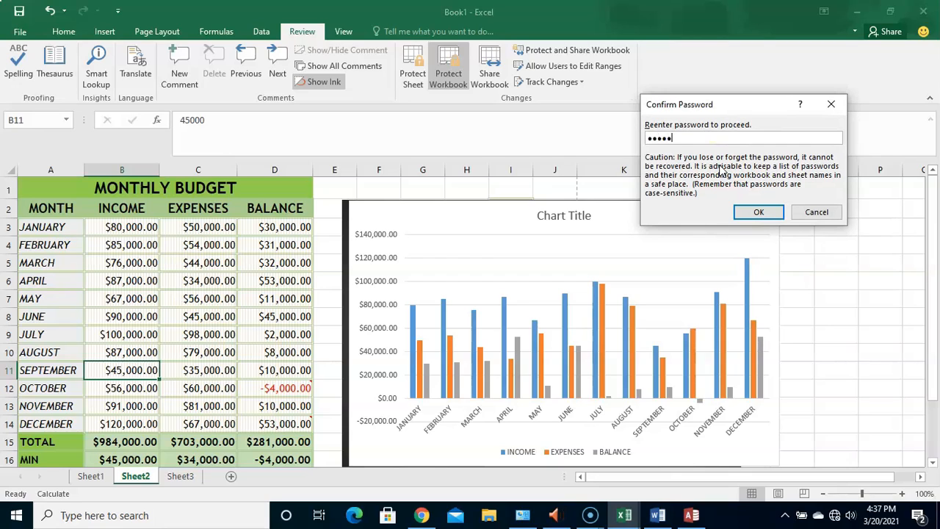
left_click(759, 212)
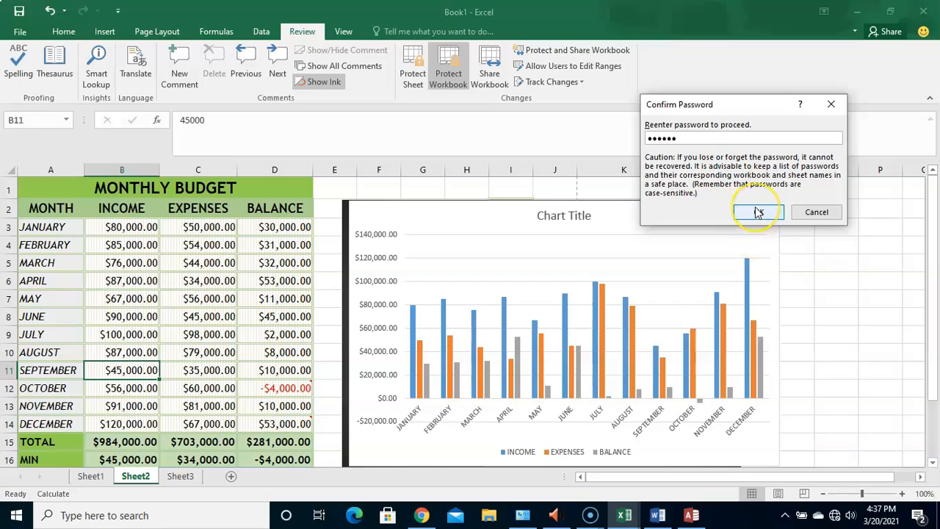
left_click(757, 213)
- Test the workbook's structure protection by trying to add a new worksheet after Sheet3
left_click(510, 286)
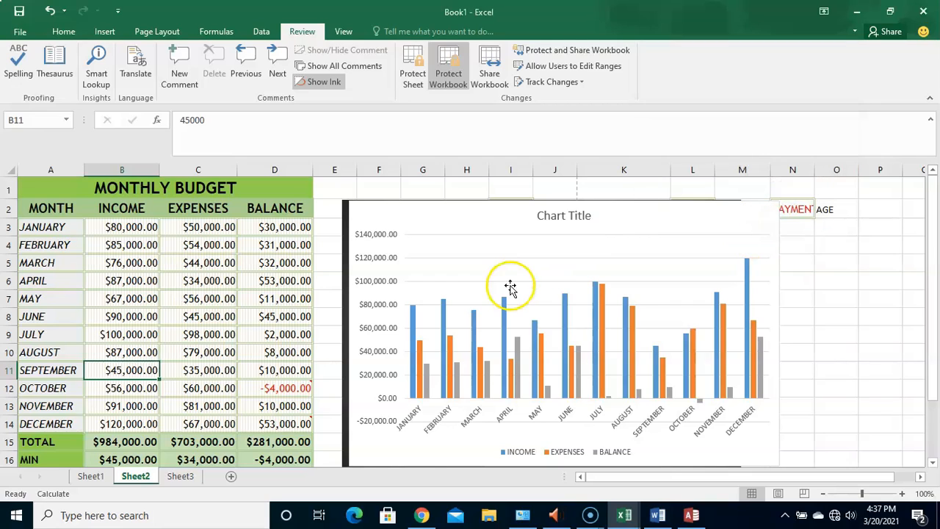
left_click(229, 478)
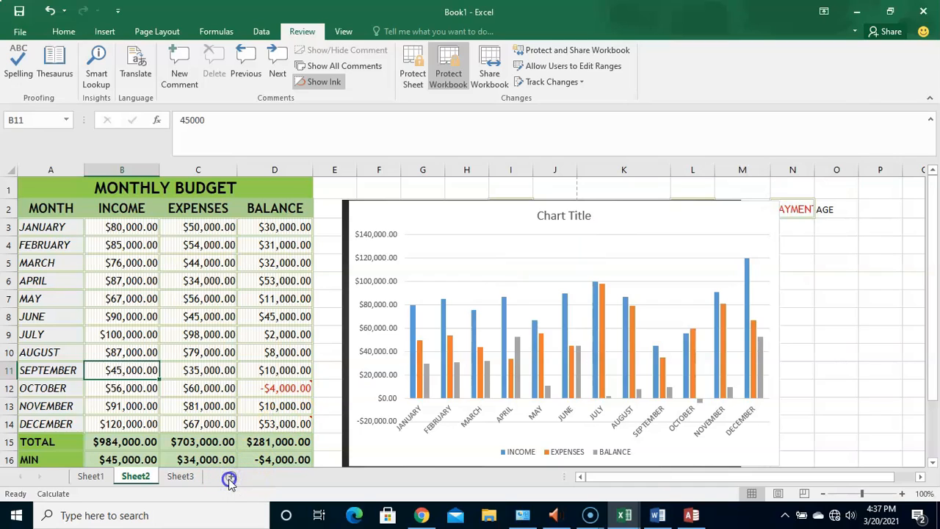
left_click(231, 478)
left_click(232, 478)
left_click(232, 480)
left_click(300, 249)
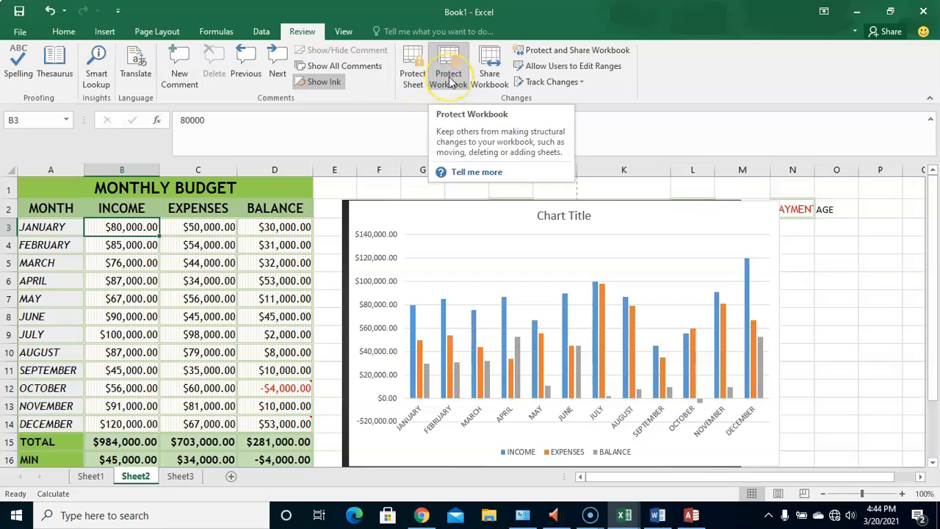
- Remove the workbook's structure protection by entering its password
left_click(449, 81)
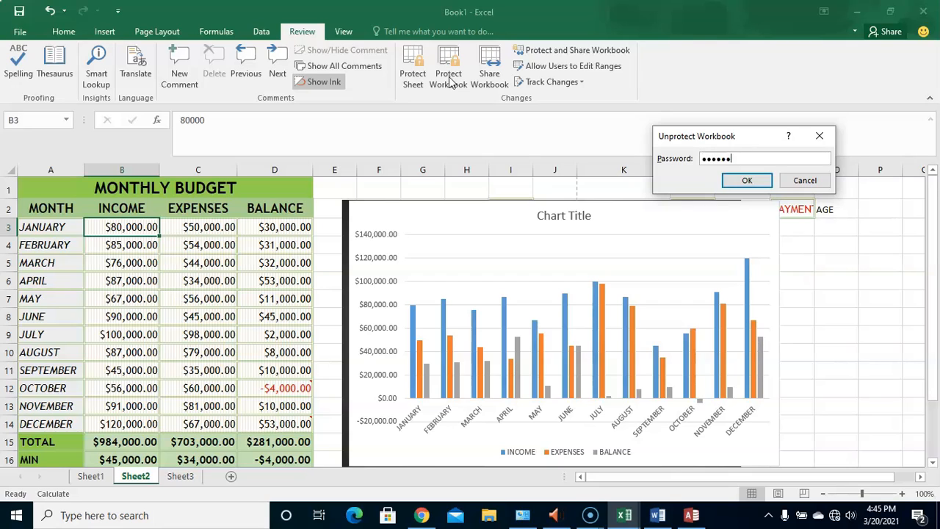
left_click(743, 181)
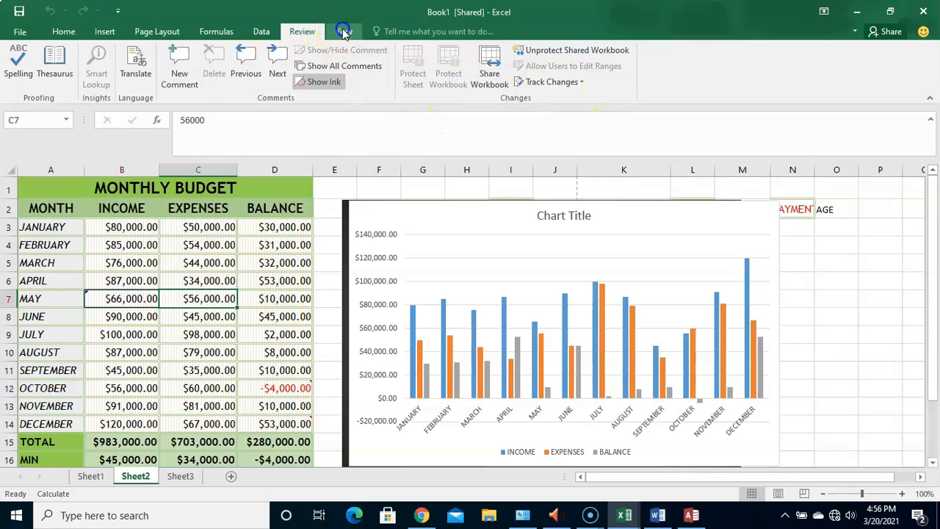
- Display the monthly budget sheet in Page Break Preview to see where its printed pages divide
left_click(343, 31)
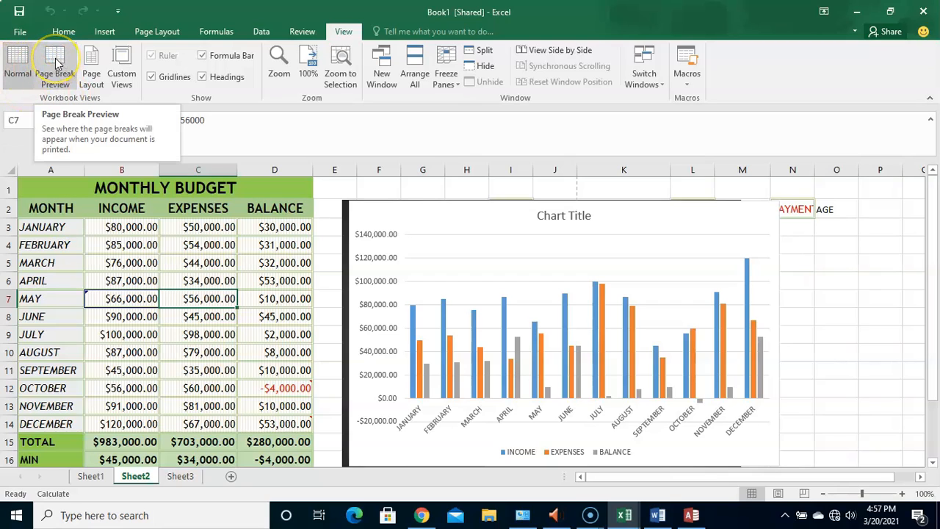
left_click(93, 65)
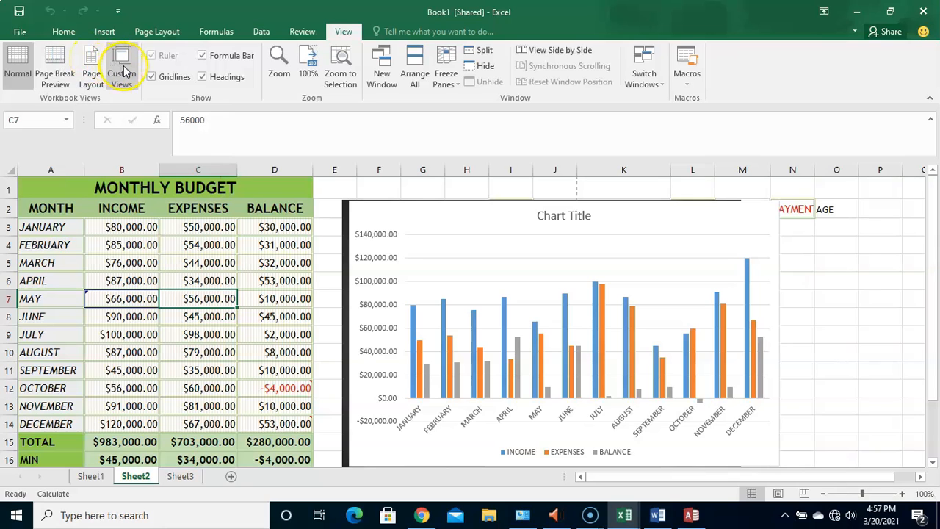
left_click(57, 65)
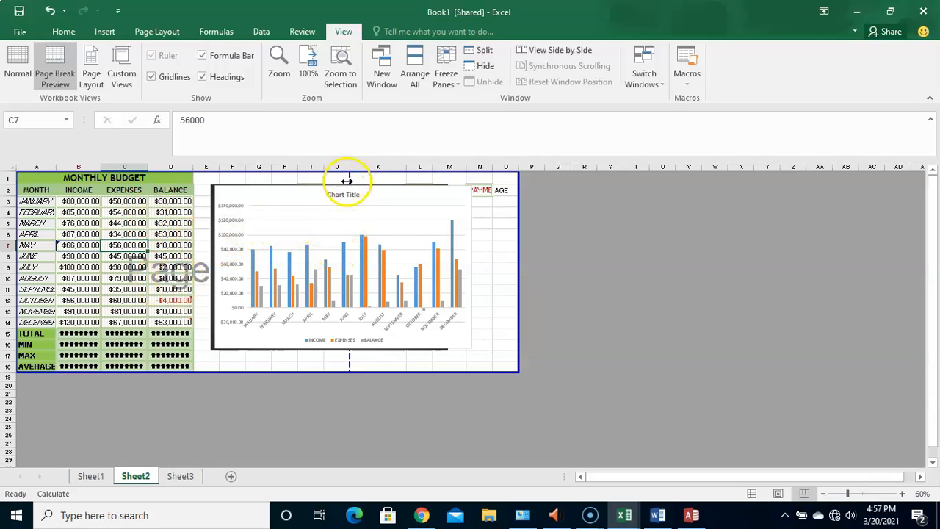
- Switch the sheet to Page Layout view and examine the headers, budget table and chart across its pages
left_click(89, 65)
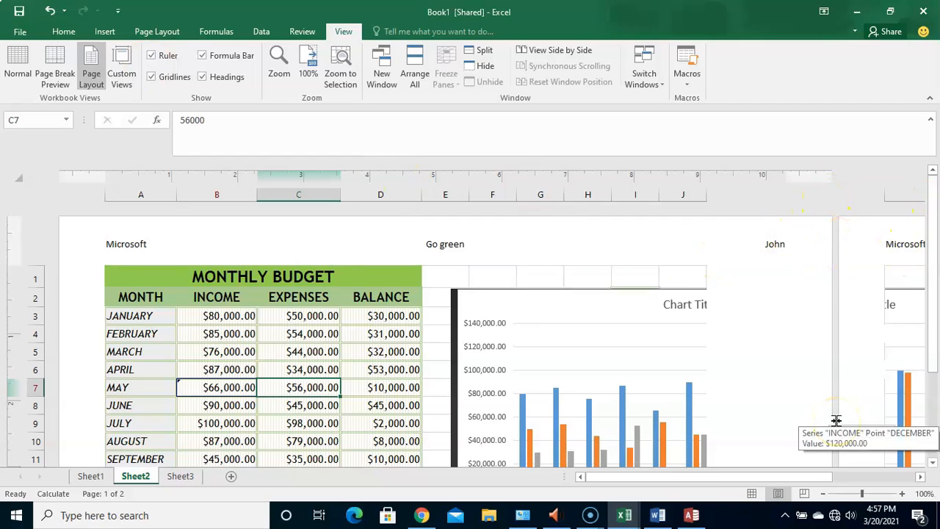
left_click_drag(935, 274, 936, 226)
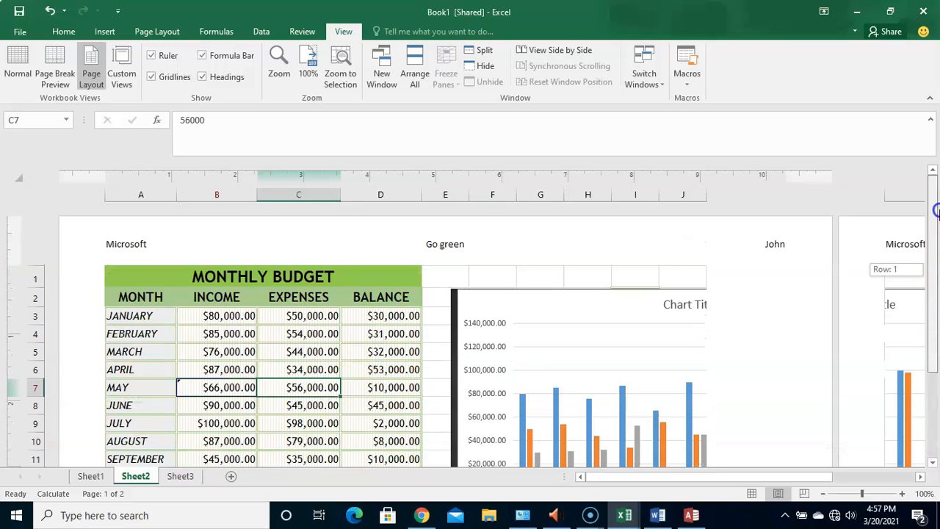
left_click_drag(935, 167, 925, 230)
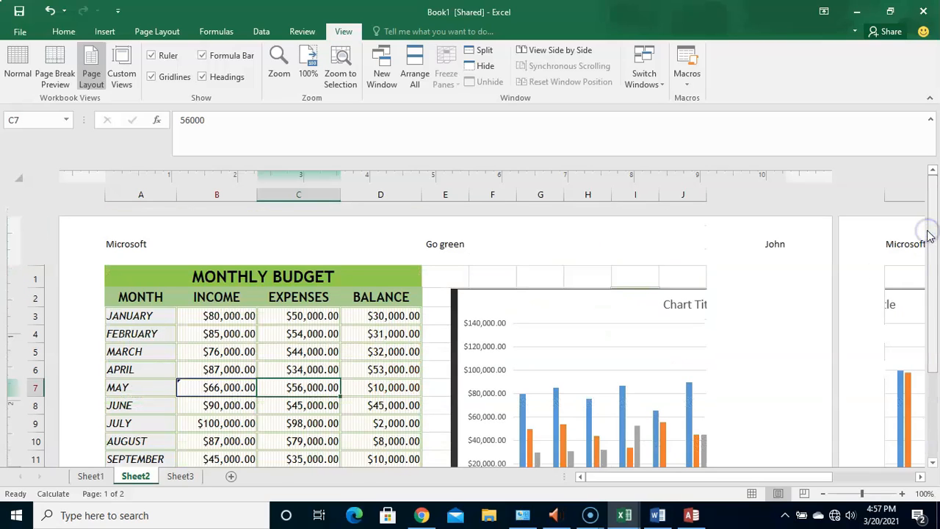
left_click(935, 233)
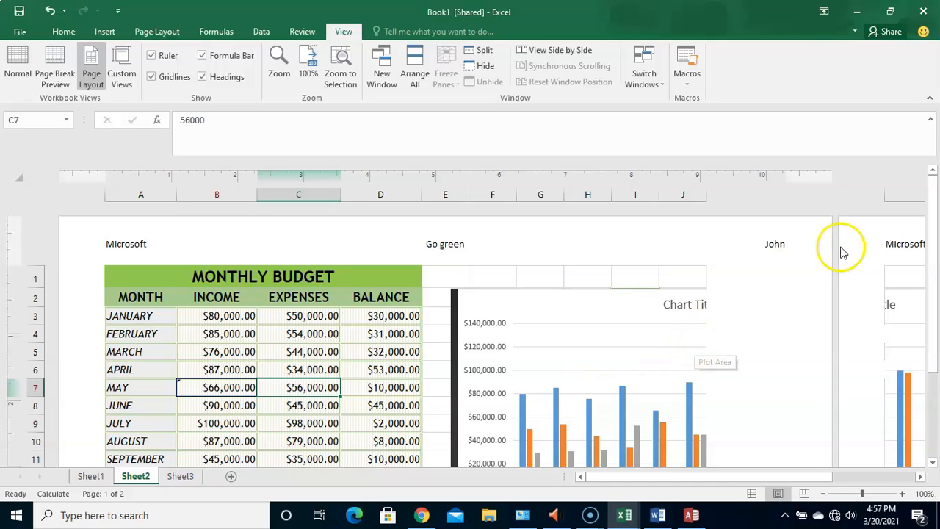
mouse_move(934, 217)
left_mouse_down()
mouse_move(934, 284)
mouse_move(933, 212)
left_mouse_up()
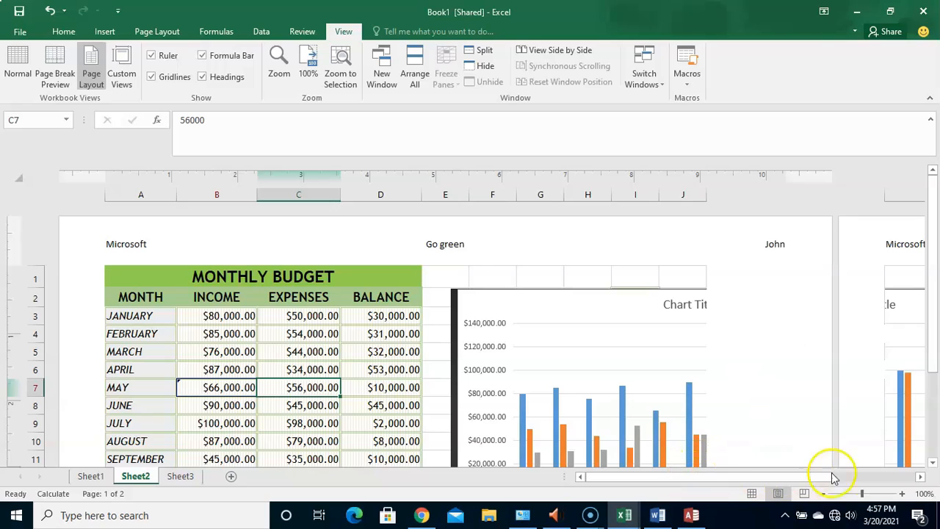
left_click(920, 478)
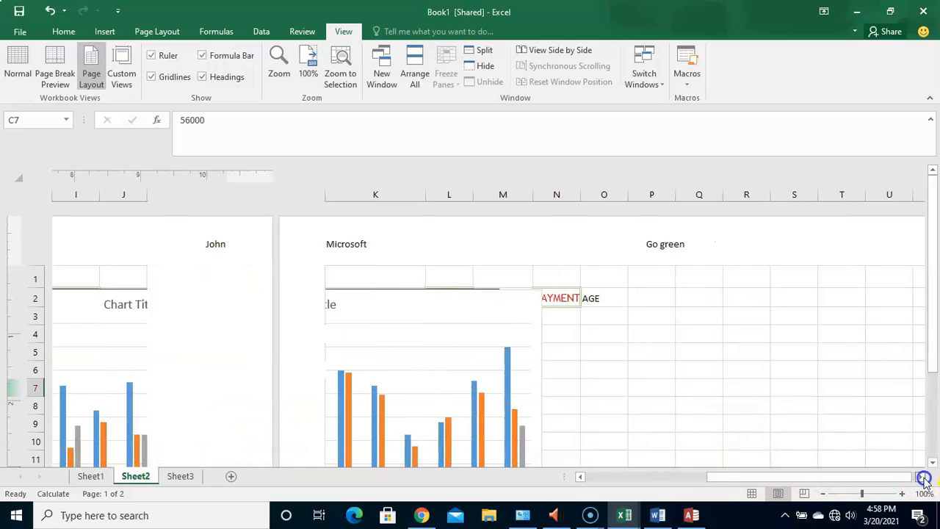
left_click(923, 478)
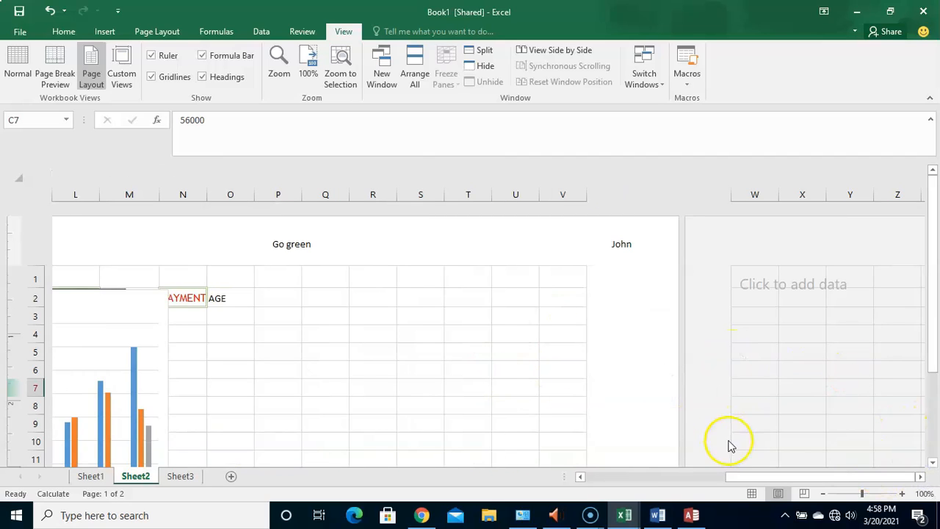
left_click(580, 476)
left_click(580, 477)
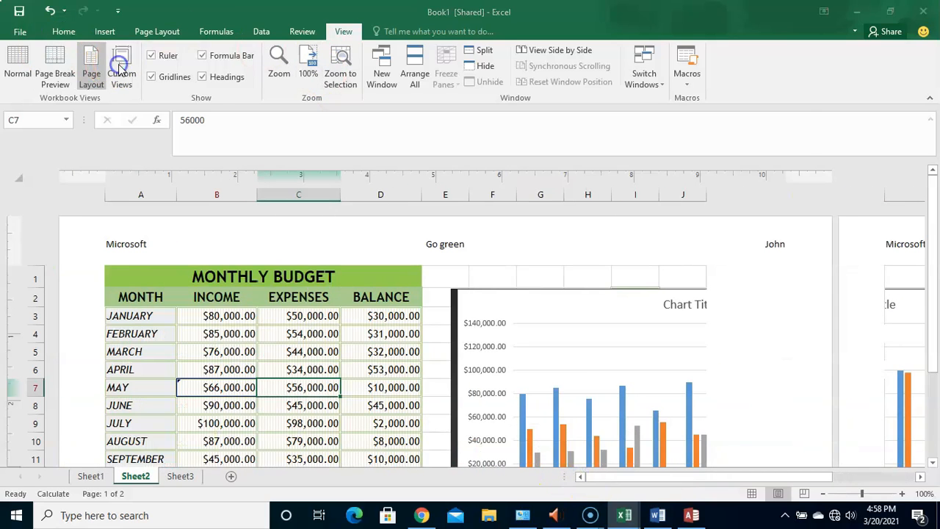
- Show the saved custom view "USER - Personal View"
left_click(121, 70)
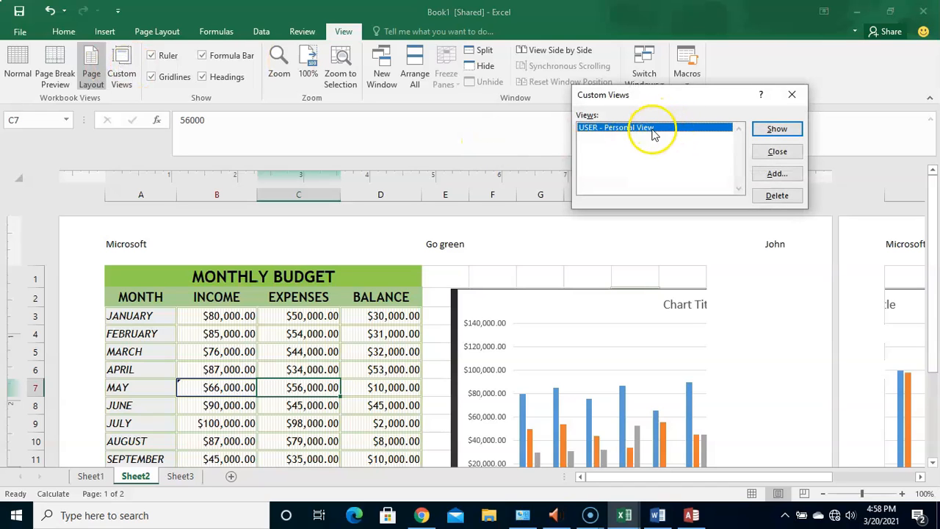
left_click(777, 129)
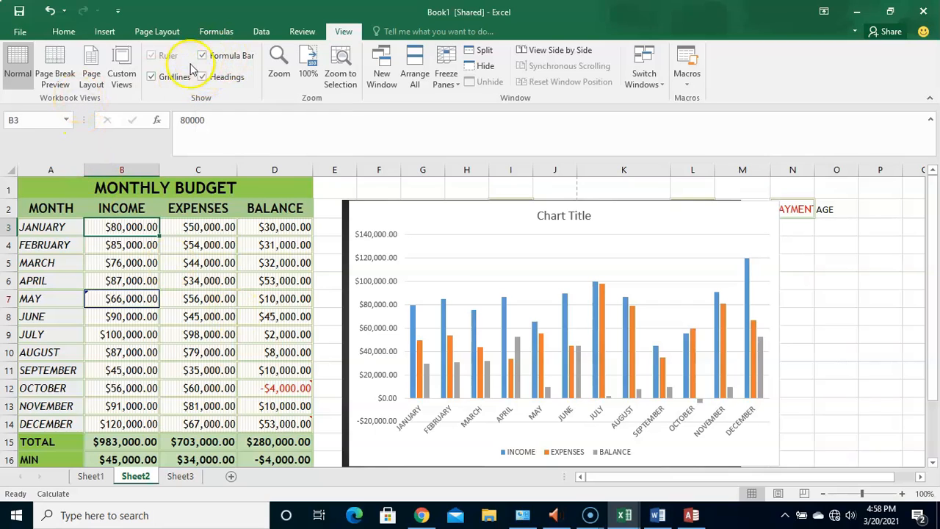
- Turn the worksheet gridlines off and back on, and hide the formula bar
left_click(152, 77)
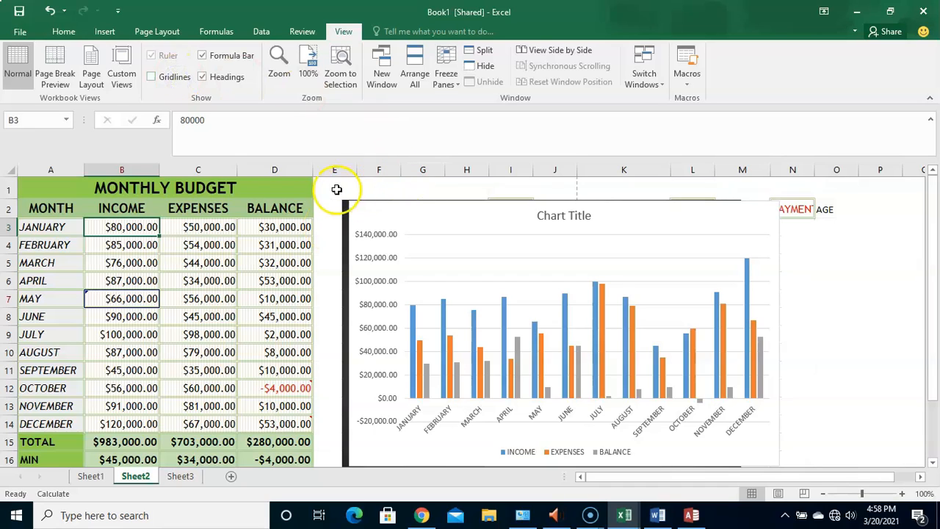
left_click(151, 76)
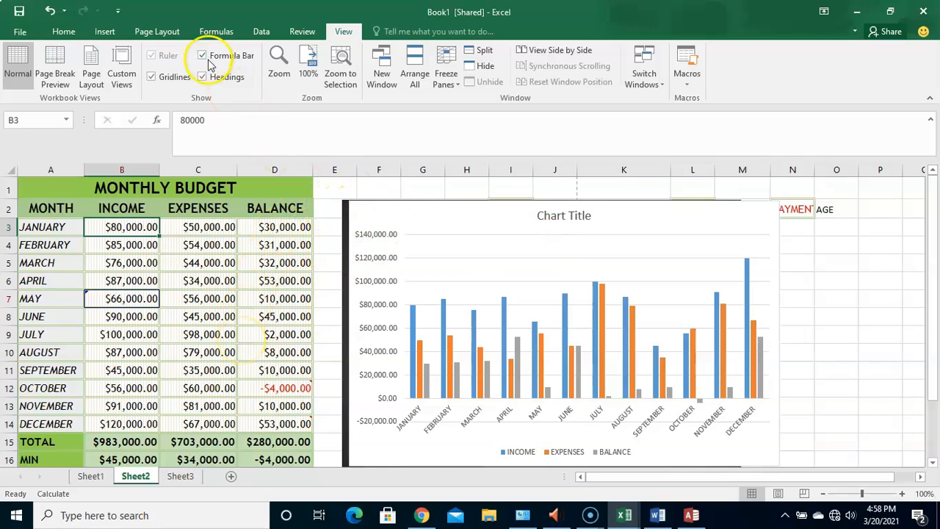
left_click(166, 79)
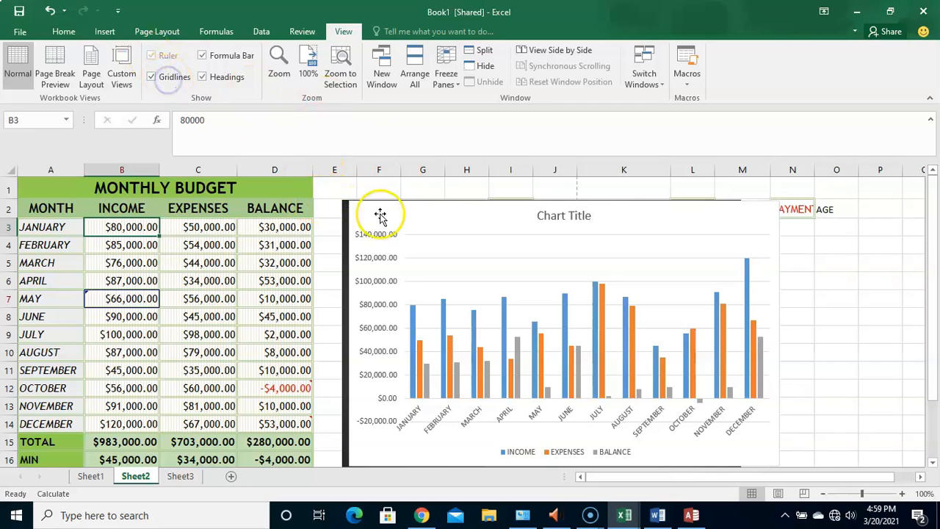
left_click(203, 56)
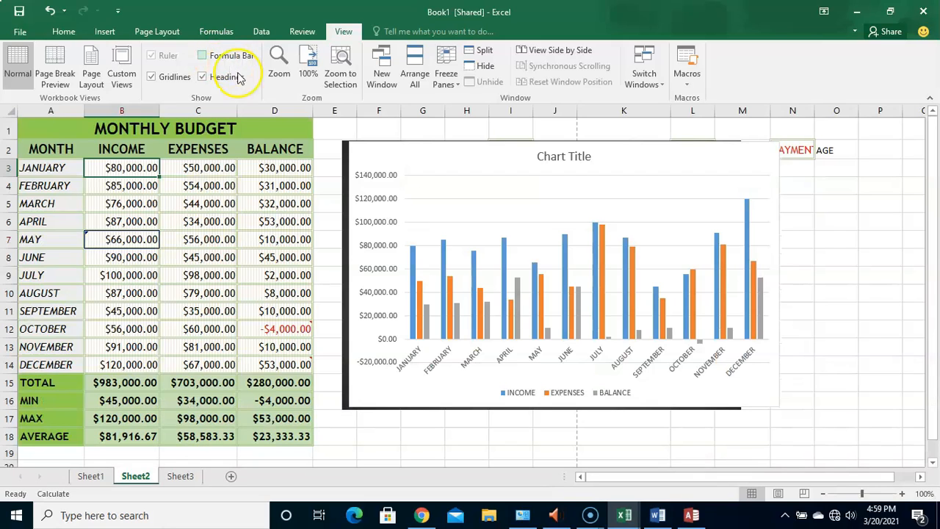
- Show the formula bar again, and turn the row and column headings off and back on
left_click(208, 56)
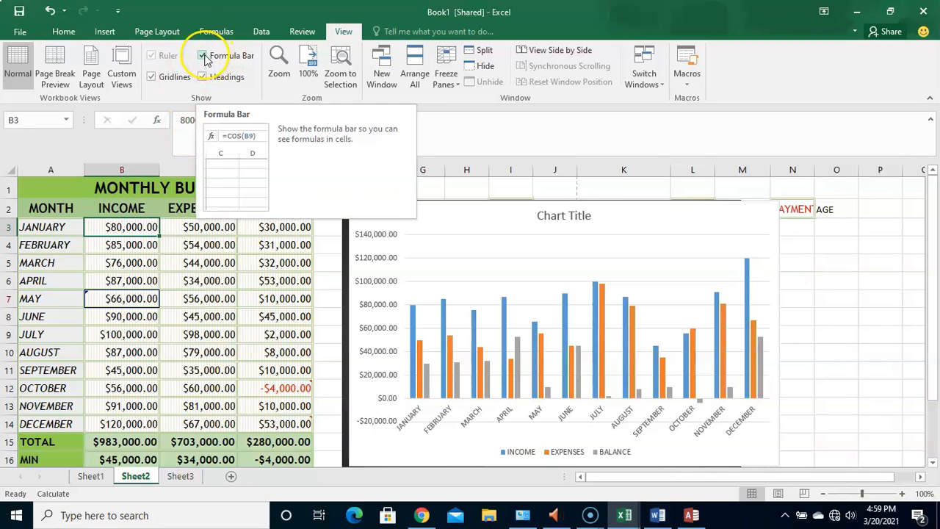
left_click(346, 33)
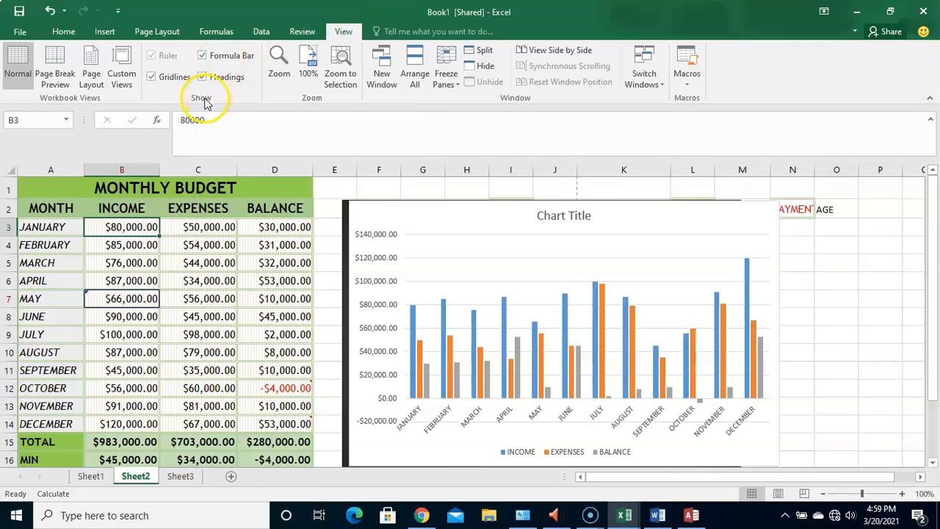
left_click(232, 56)
left_click(232, 56)
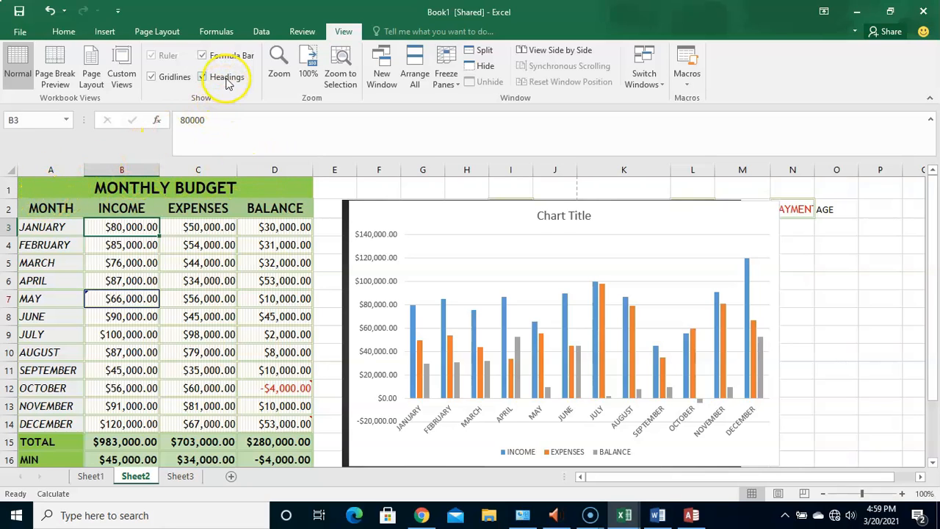
left_click(203, 77)
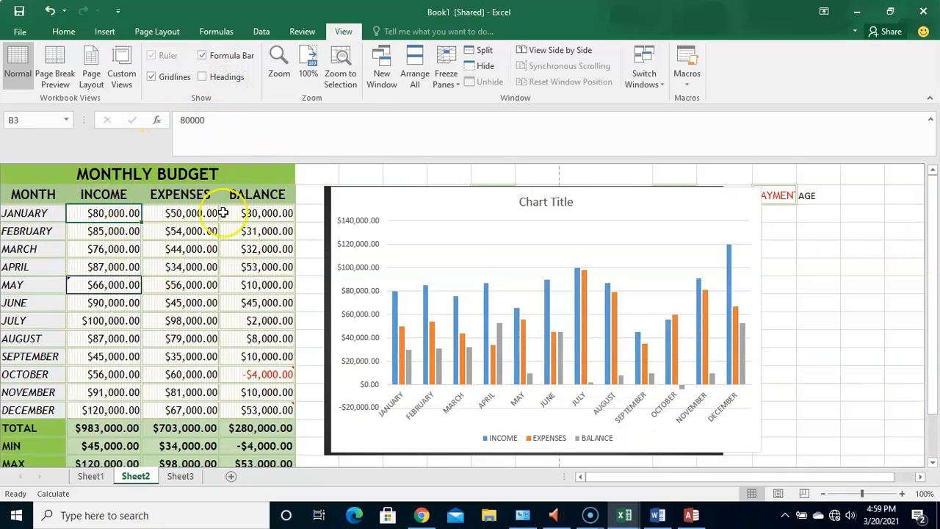
left_click(216, 79)
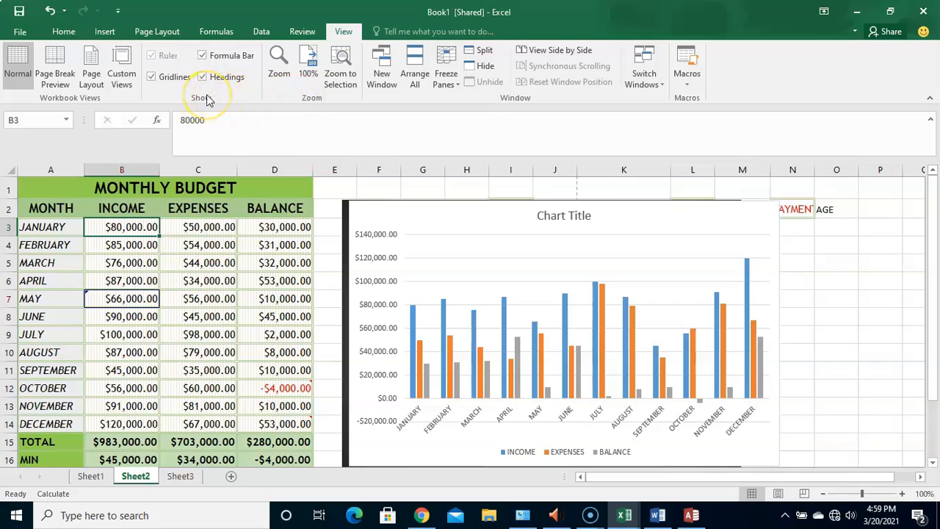
- Zoom to the selected January income cell B3 and return the sheet to 100% magnification
left_click(279, 73)
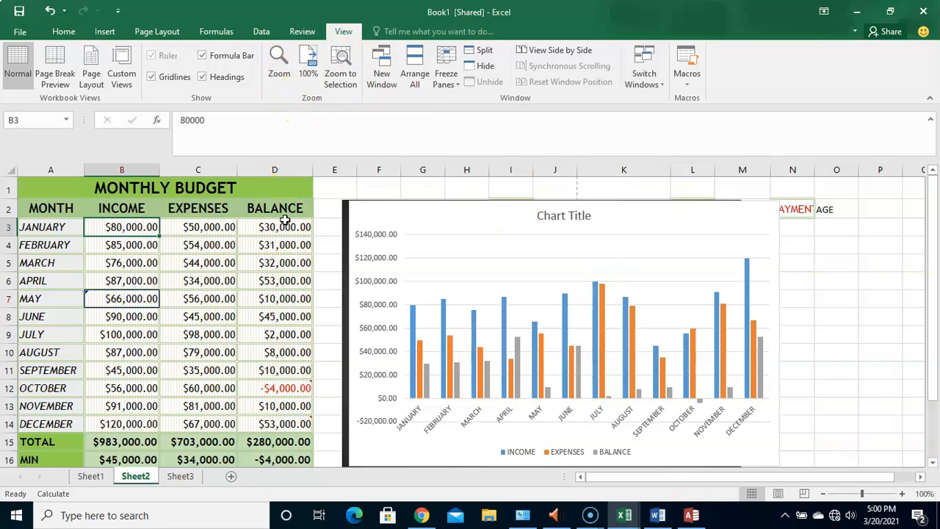
left_click(342, 77)
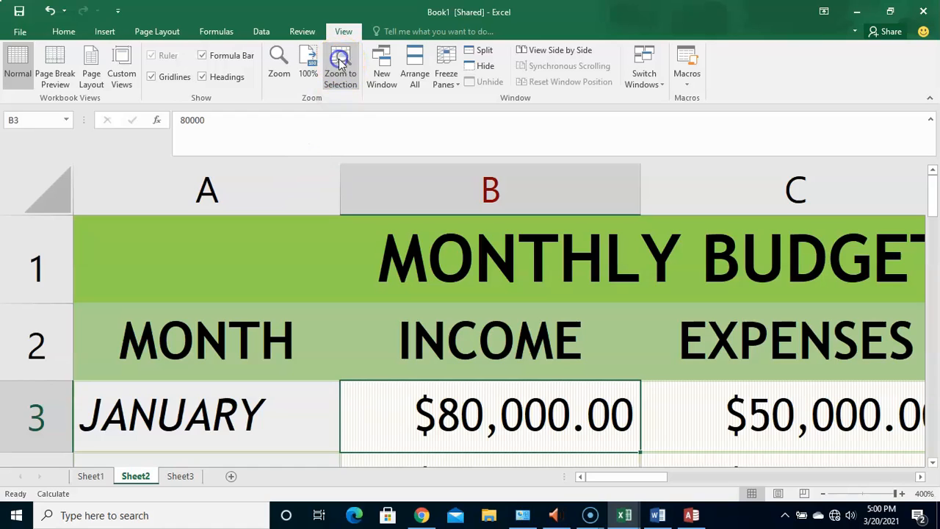
left_click(310, 72)
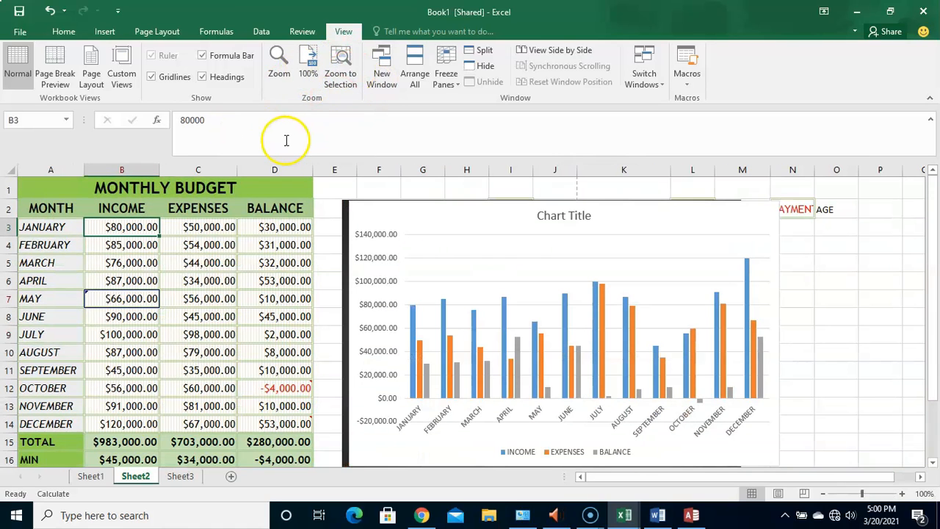
- Zoom to the EXPENSES header cell C2 and back to 100%, and review the custom magnification choices without applying any
left_click(199, 210)
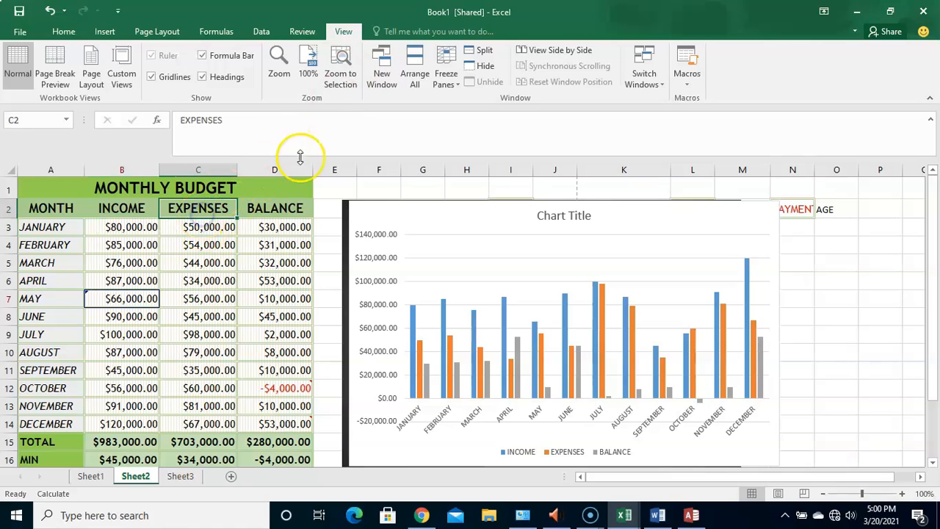
left_click(340, 78)
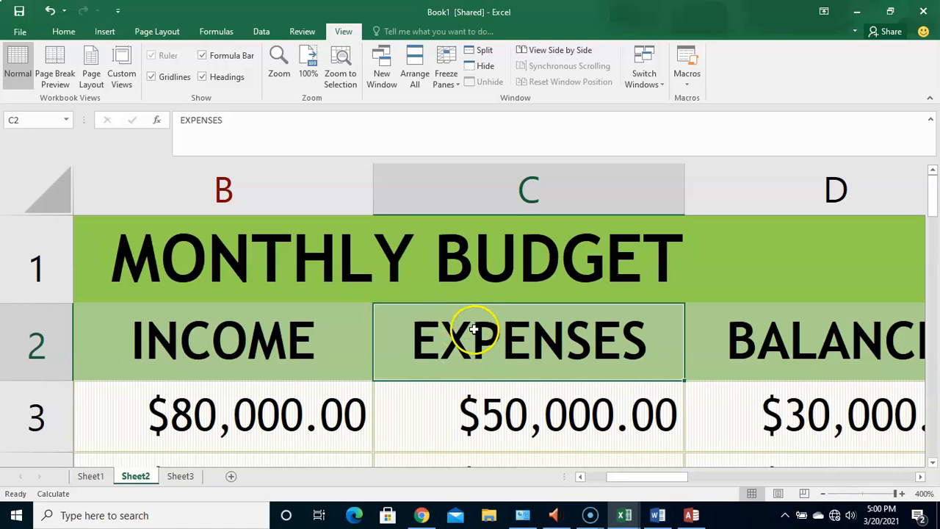
left_click(309, 66)
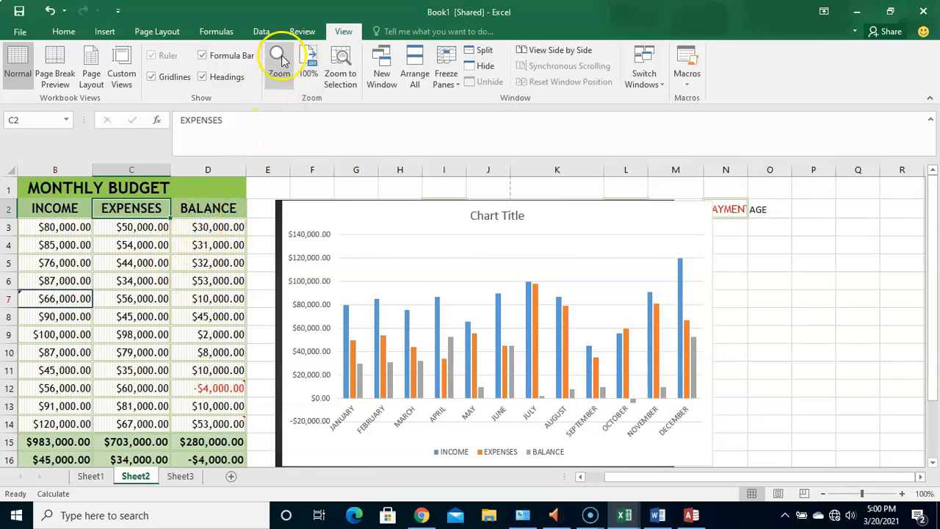
left_click(281, 63)
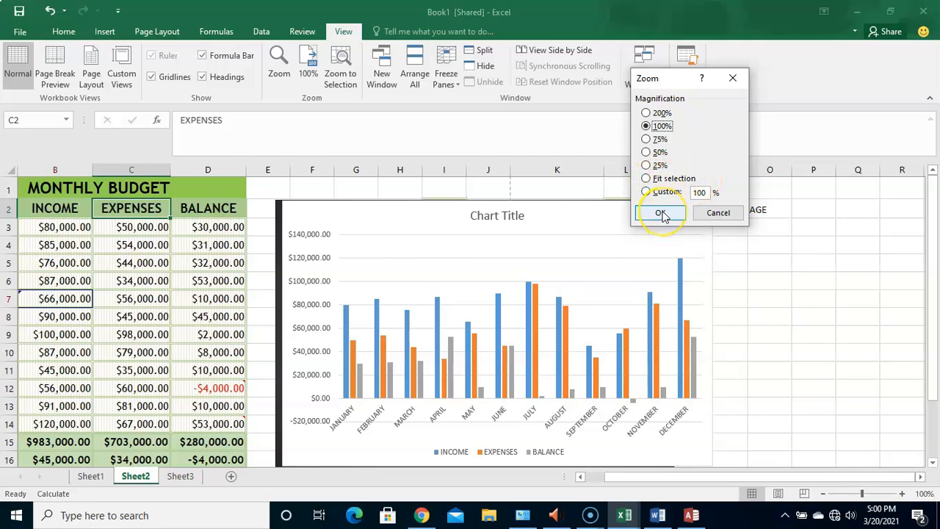
left_click(716, 213)
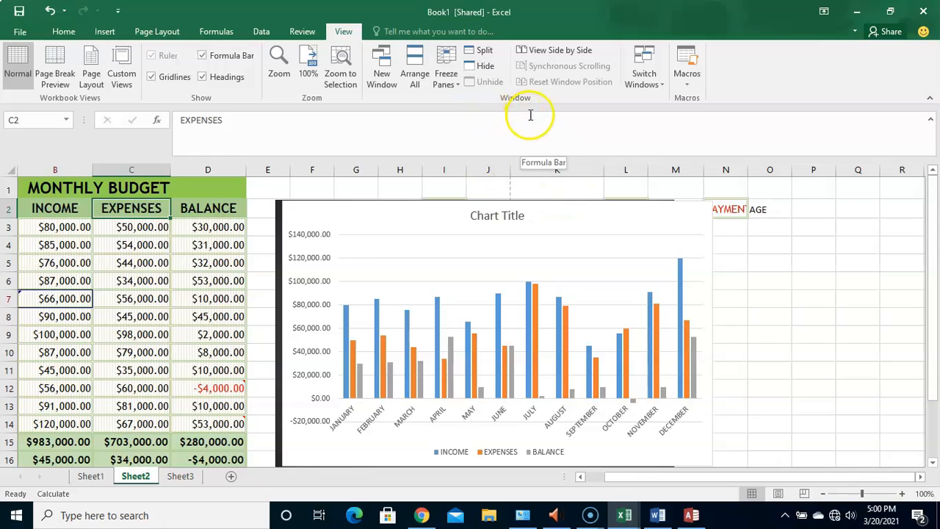
- View Book1 and Book2 side by side, and check the list of open workbooks from the maximized Book1 window
left_click(568, 56)
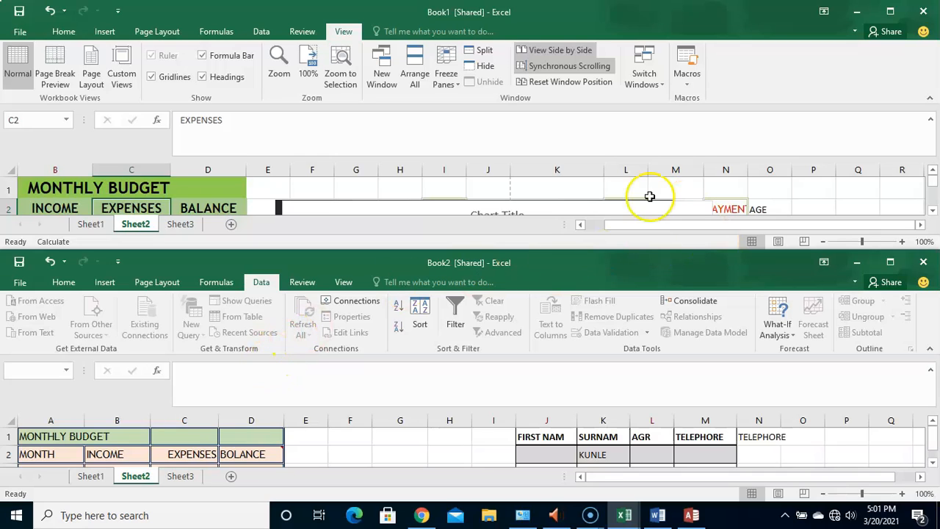
left_click(891, 13)
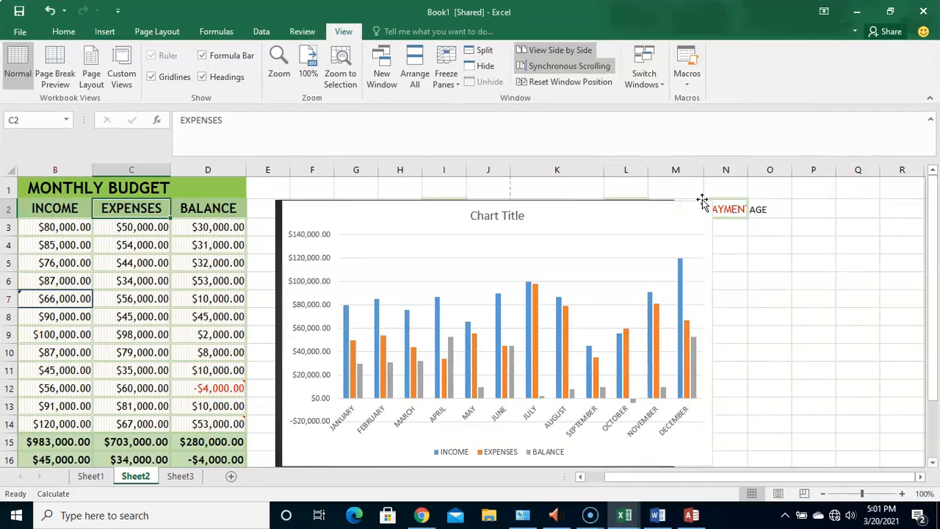
left_click(656, 88)
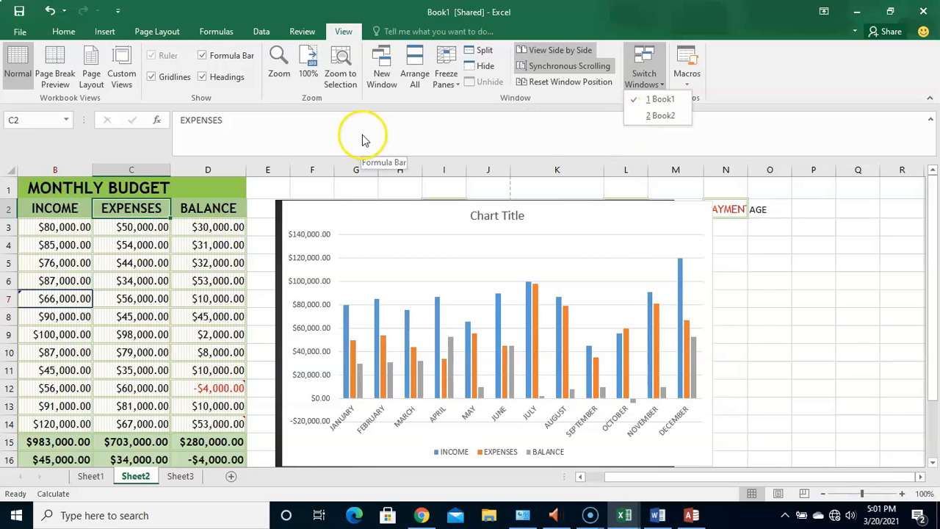
left_click(818, 292)
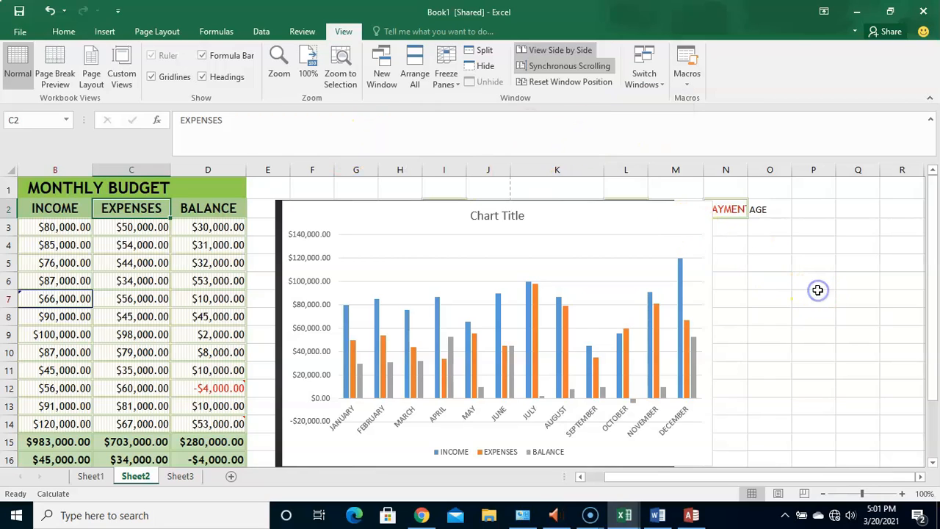